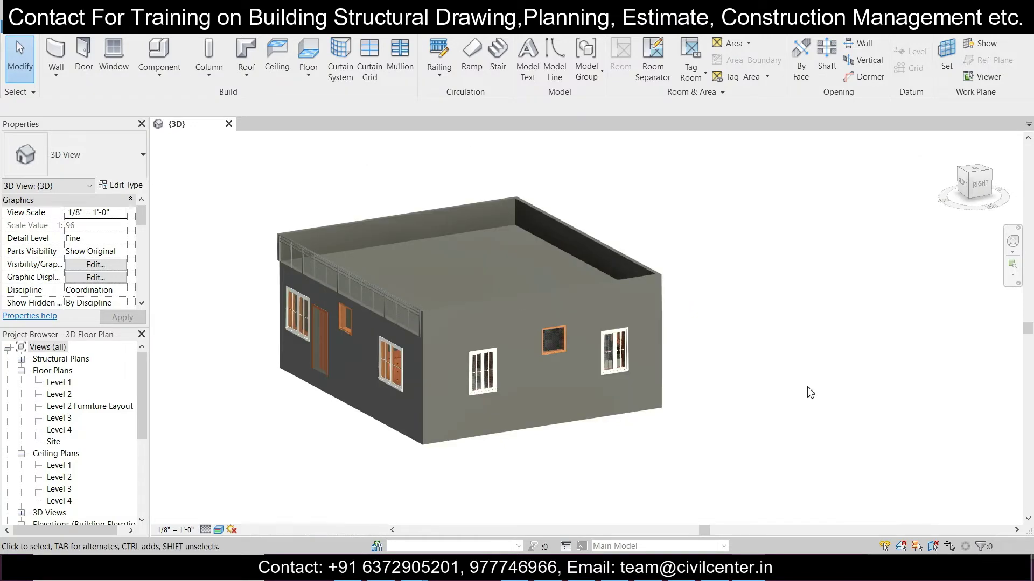
# Step: Orbit and zoom the house model to view its left side and front face
pyautogui.keyDown('shift'); pyautogui.moveTo(815, 394); pyautogui.dragTo(782, 418, button='middle'); pyautogui.keyUp('shift')
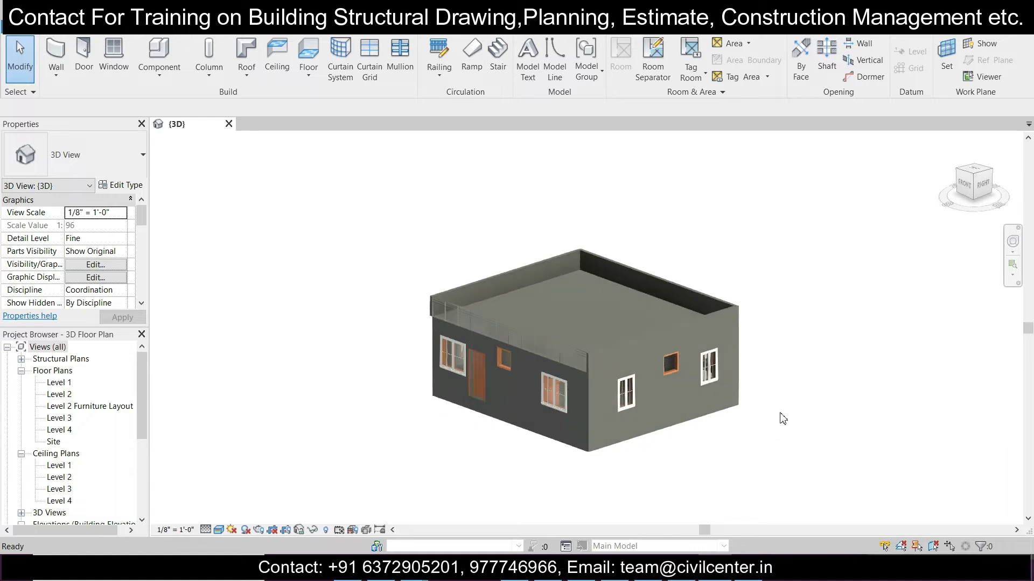
pyautogui.scroll(3, 783, 419)
pyautogui.scroll(-2, 782, 419)
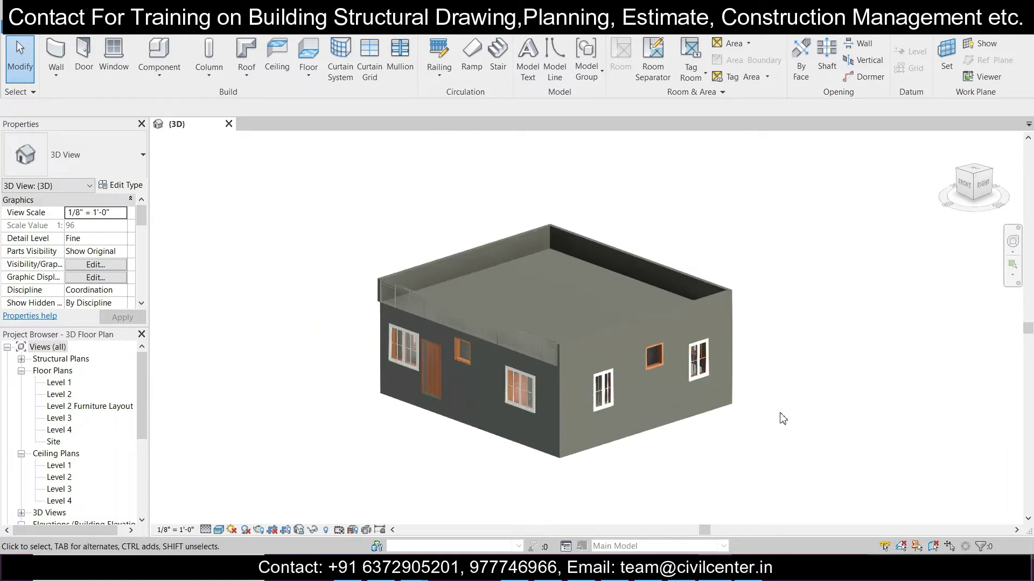
pyautogui.scroll(1, 782, 418)
pyautogui.keyDown('shift'); pyautogui.moveTo(777, 446); pyautogui.dragTo(801, 457, button='middle'); pyautogui.keyUp('shift')
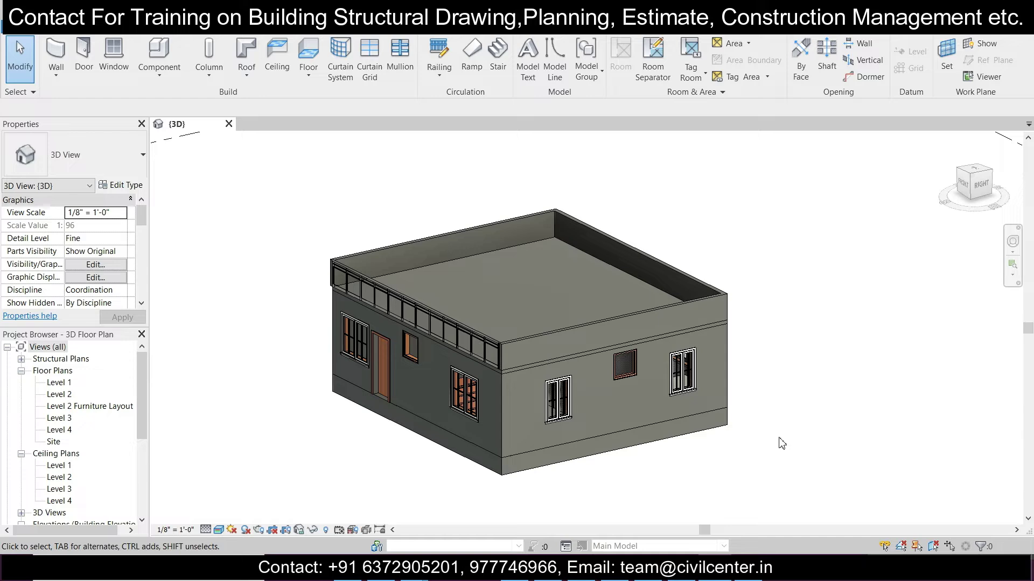
pyautogui.scroll(2, 782, 443)
pyautogui.keyDown('shift'); pyautogui.moveTo(501, 482); pyautogui.dragTo(462, 481, button='middle'); pyautogui.keyUp('shift')
pyautogui.scroll(2, 462, 482)
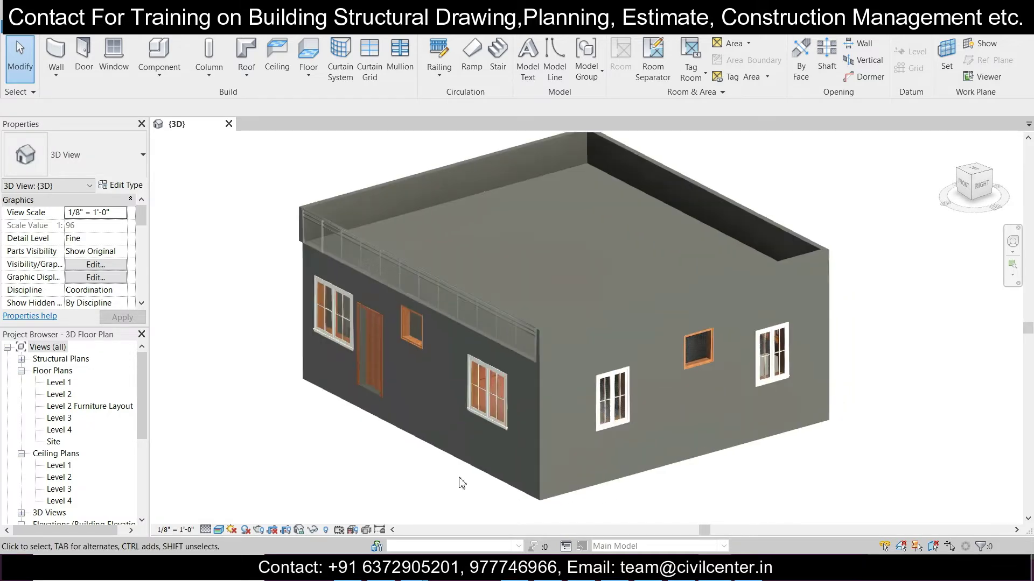
pyautogui.scroll(-1, 460, 481)
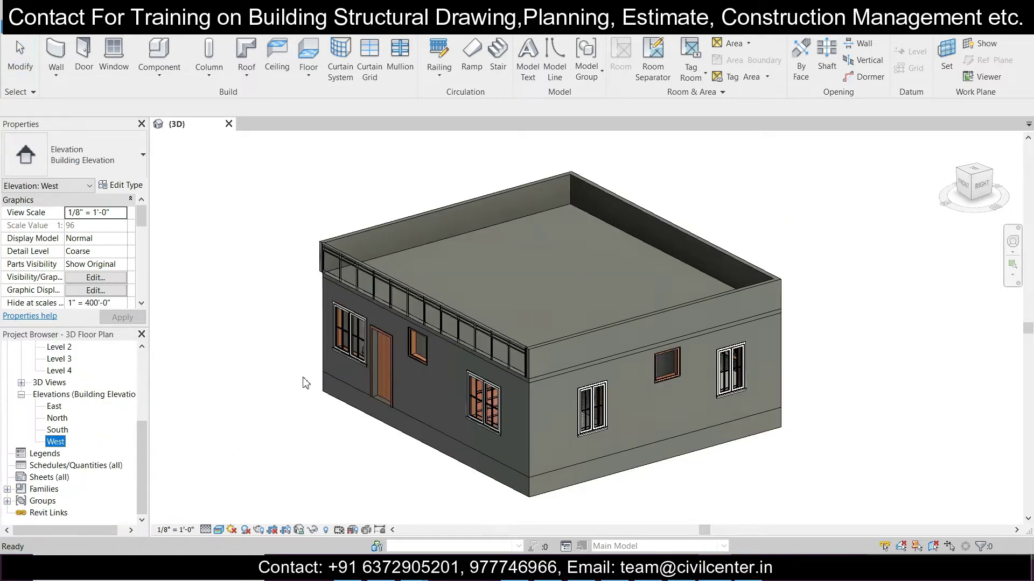
# Step: Create a new schedule for the Windows category, keeping the Architecture discipline filter
pyautogui.rightClick(80, 467)
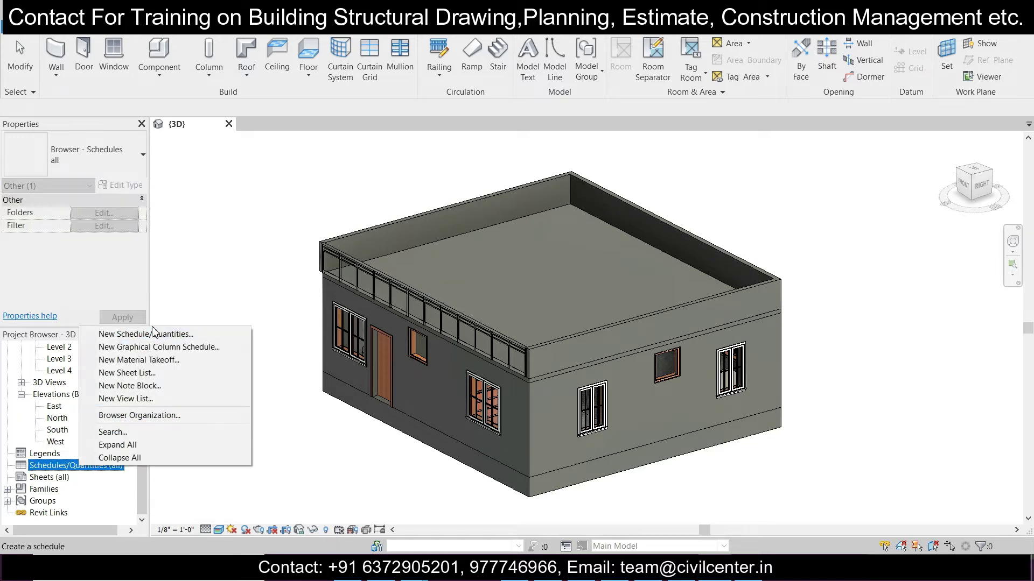
pyautogui.click(154, 334)
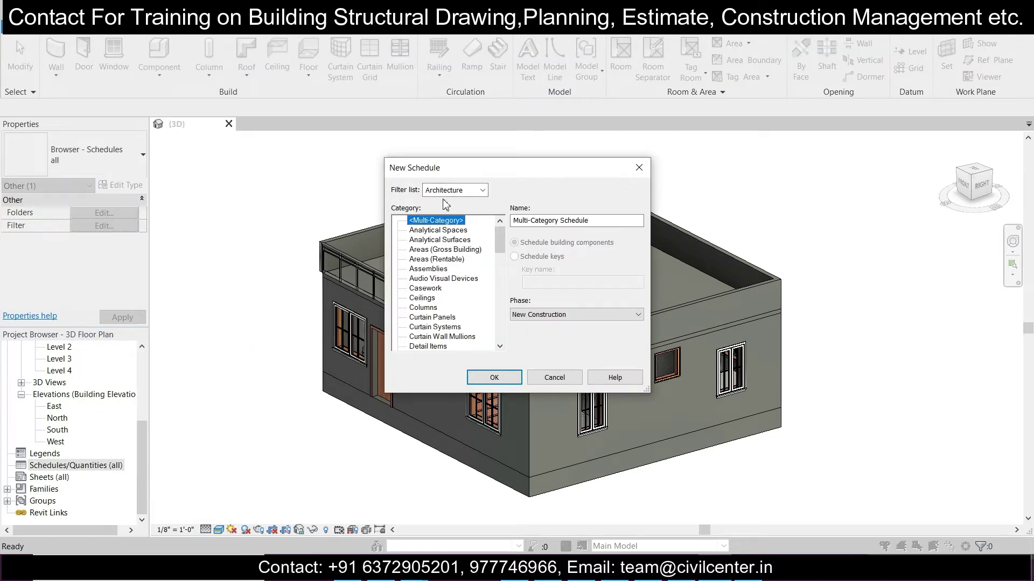
pyautogui.click(448, 260)
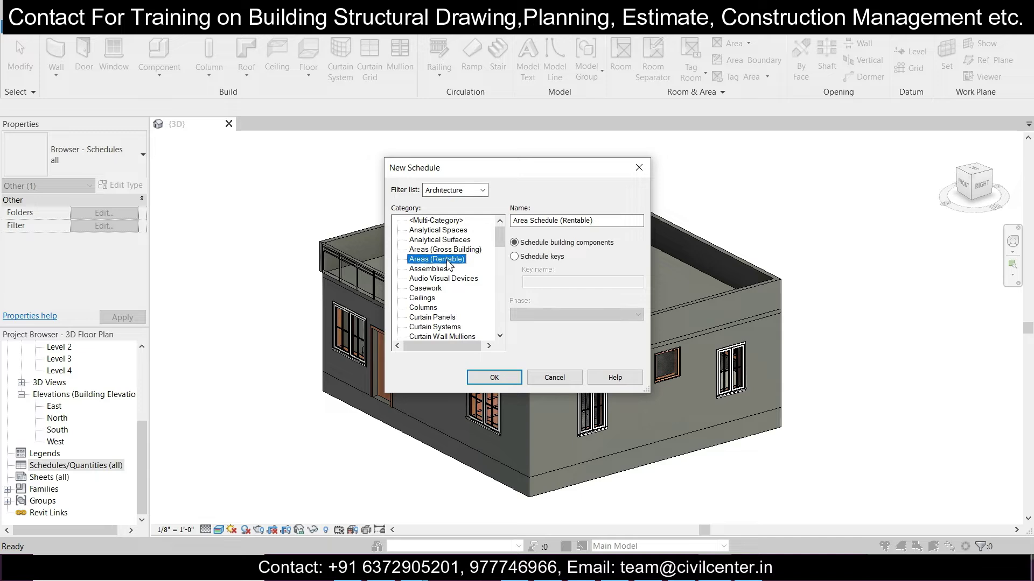
pyautogui.click(481, 191)
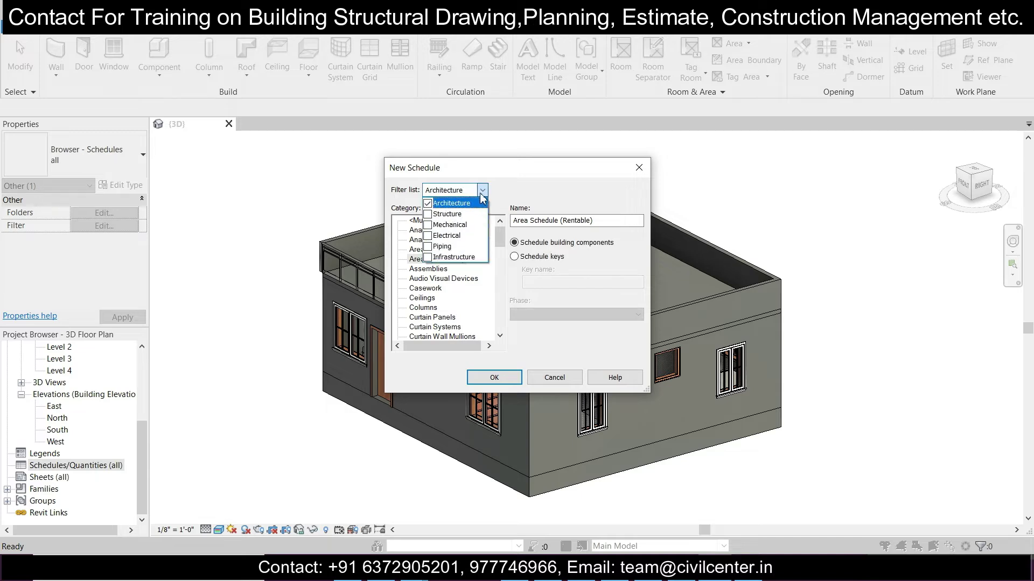
pyautogui.click(426, 302)
pyautogui.click(432, 290)
pyautogui.press('w')
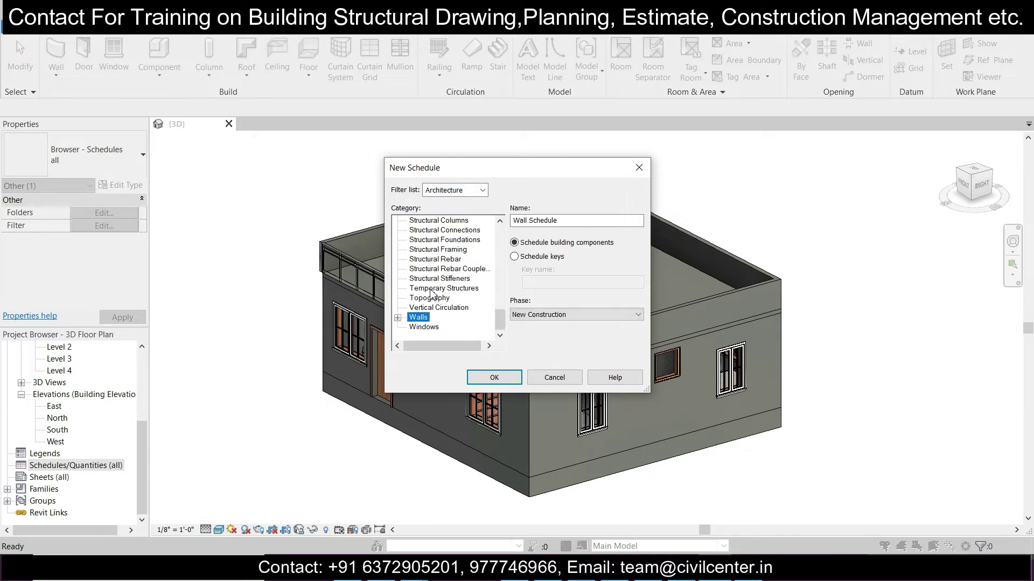
pyautogui.click(434, 329)
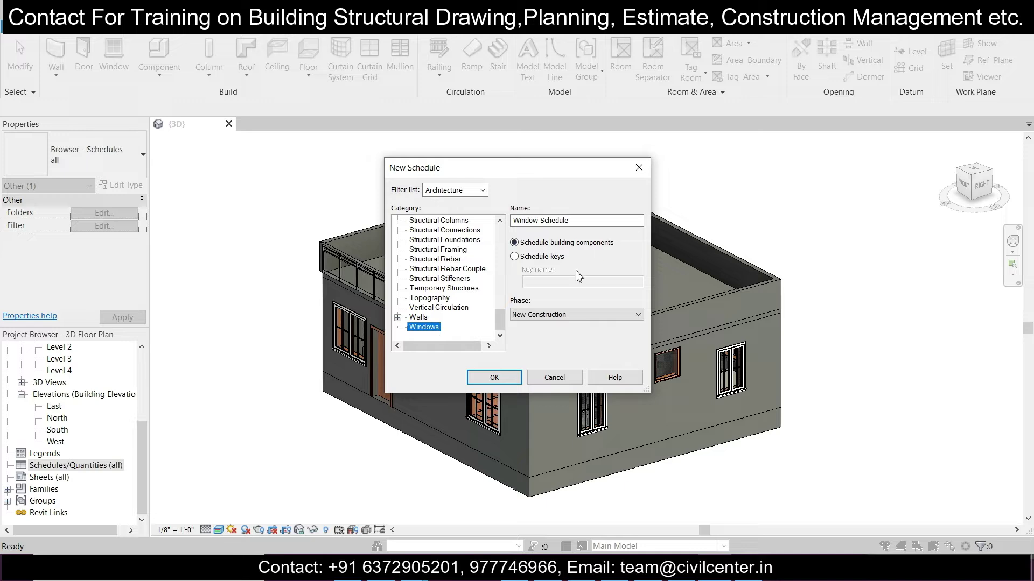
pyautogui.click(504, 377)
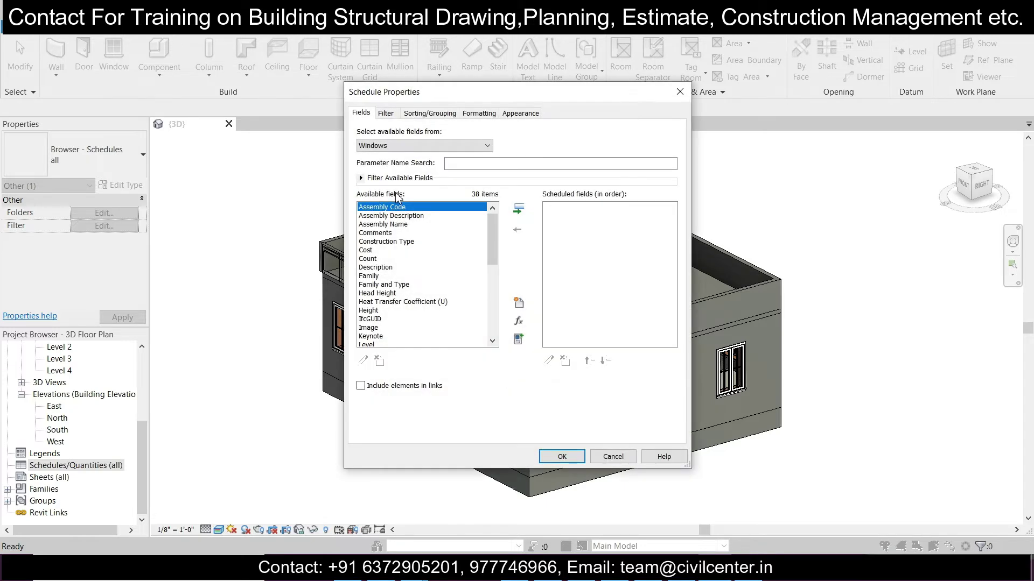
# Step: Add the Cost, Family and Type, and Height fields to the window schedule
pyautogui.click(375, 251)
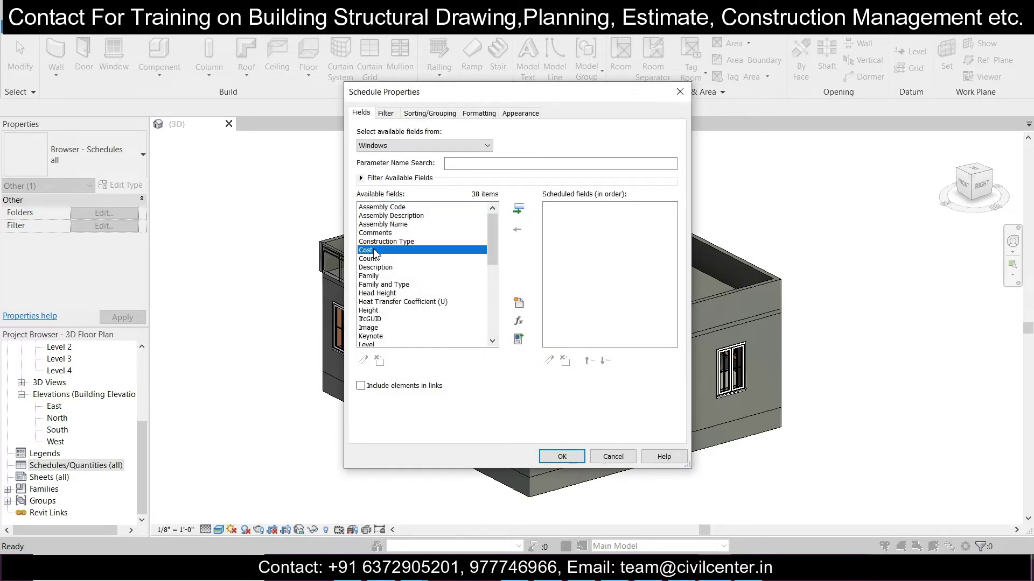
pyautogui.click(519, 210)
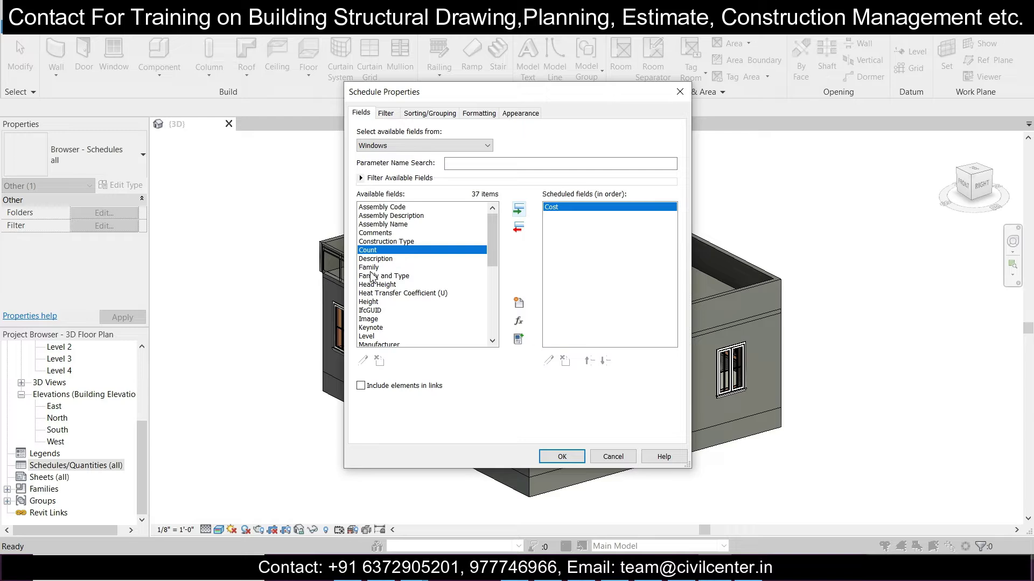
pyautogui.click(388, 268)
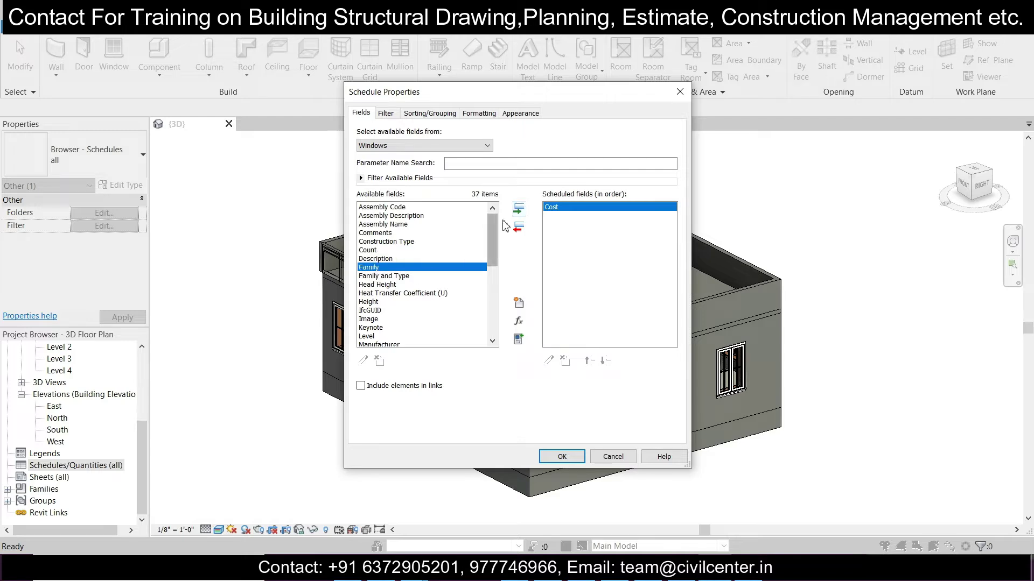
pyautogui.click(409, 277)
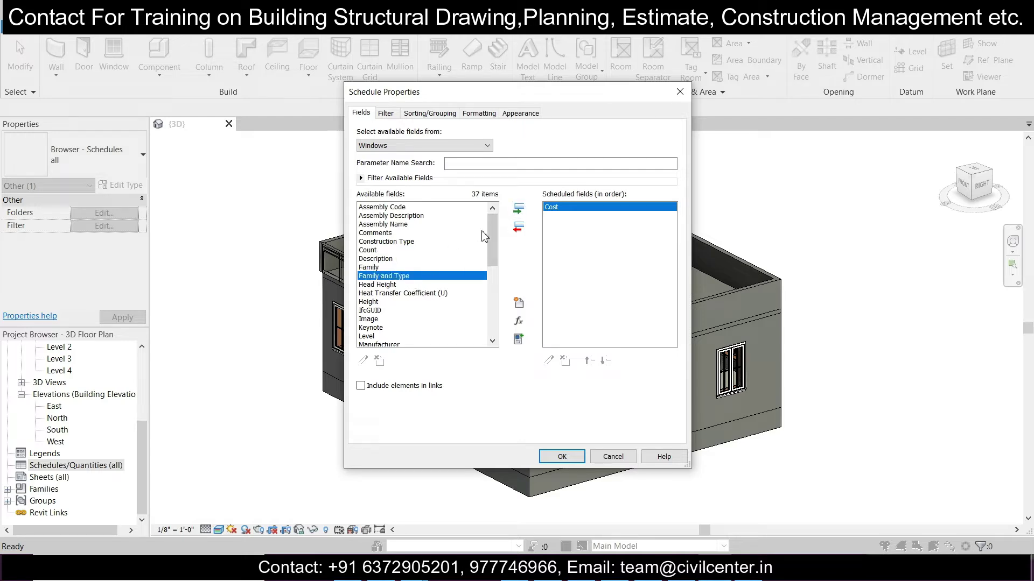
pyautogui.click(518, 210)
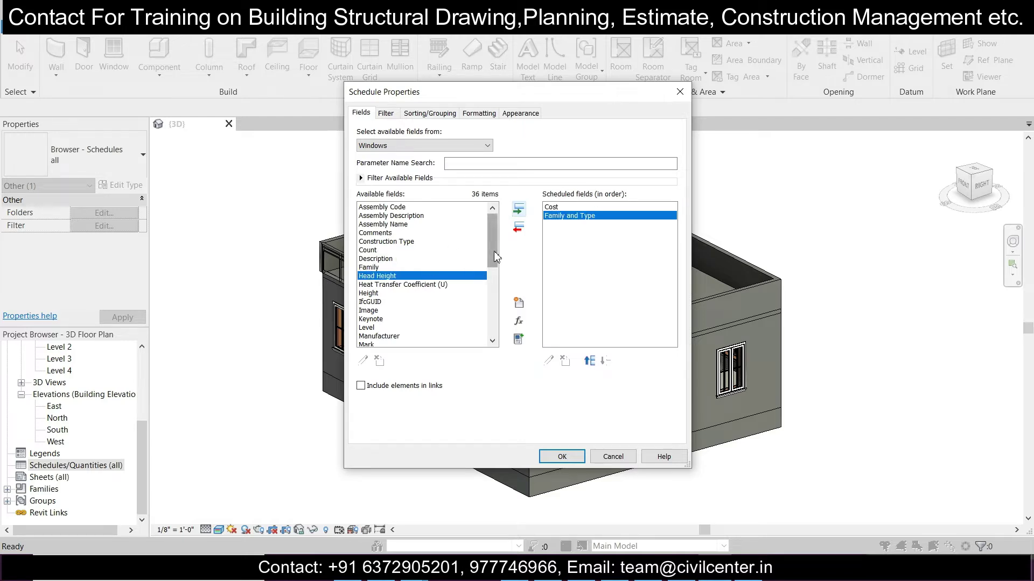
pyautogui.scroll(-1, 379, 278)
pyautogui.click(379, 277)
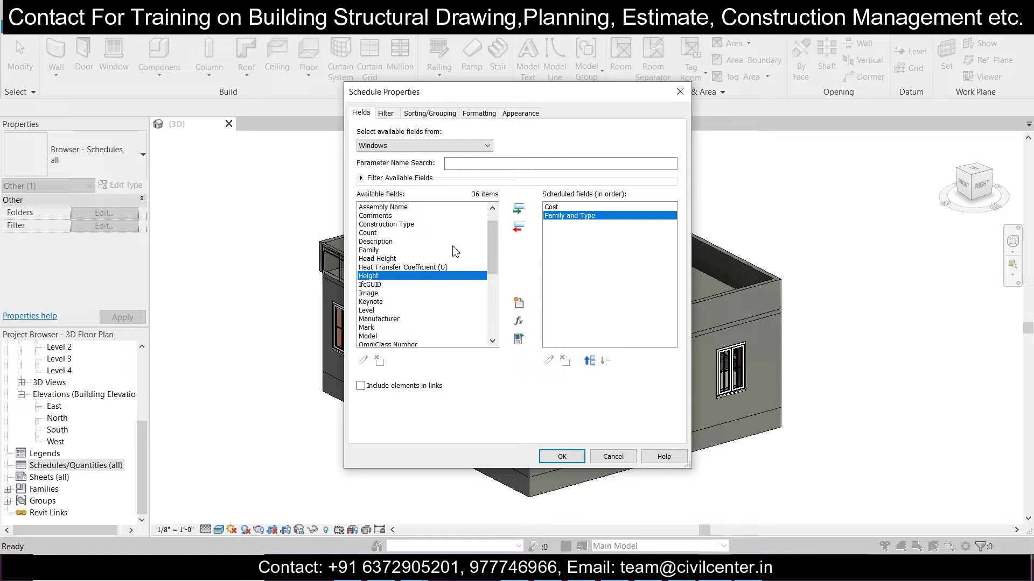
pyautogui.click(518, 210)
# Step: Add the Sill Height, Width and Type Mark fields to the schedule
pyautogui.moveTo(492, 262); pyautogui.dragTo(499, 282)
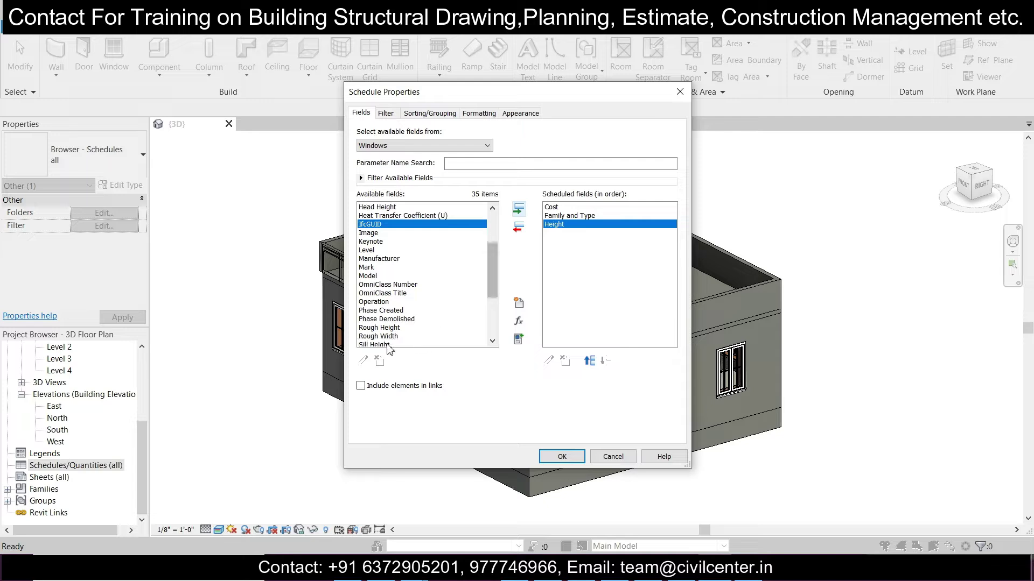
pyautogui.click(377, 343)
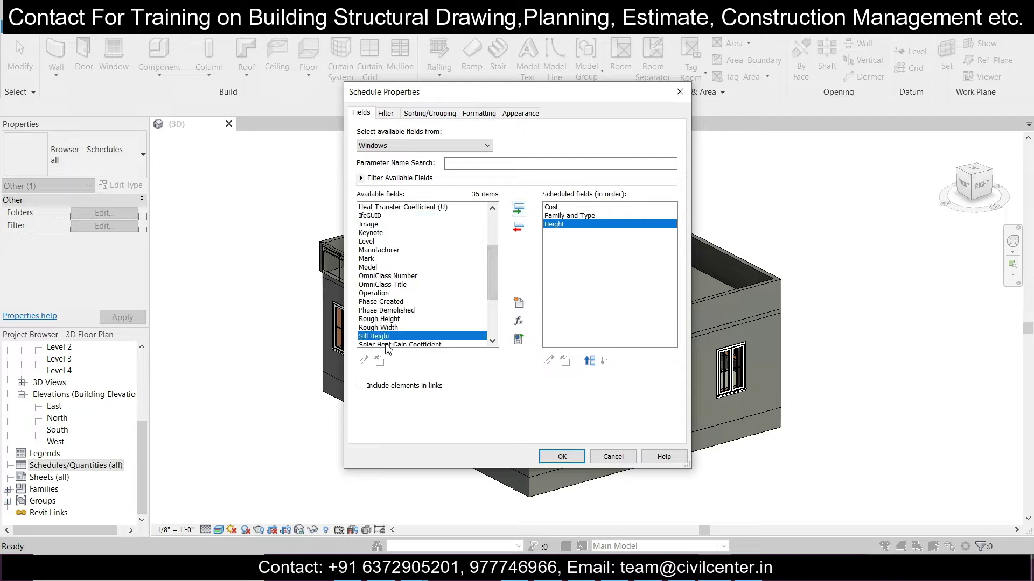
pyautogui.click(518, 209)
pyautogui.moveTo(499, 281); pyautogui.dragTo(498, 318)
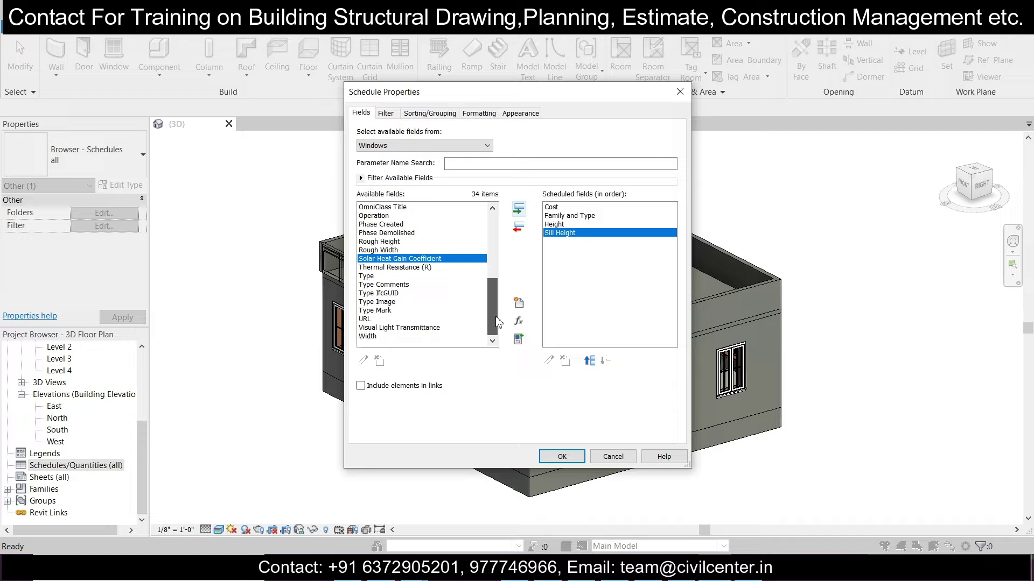
pyautogui.click(386, 337)
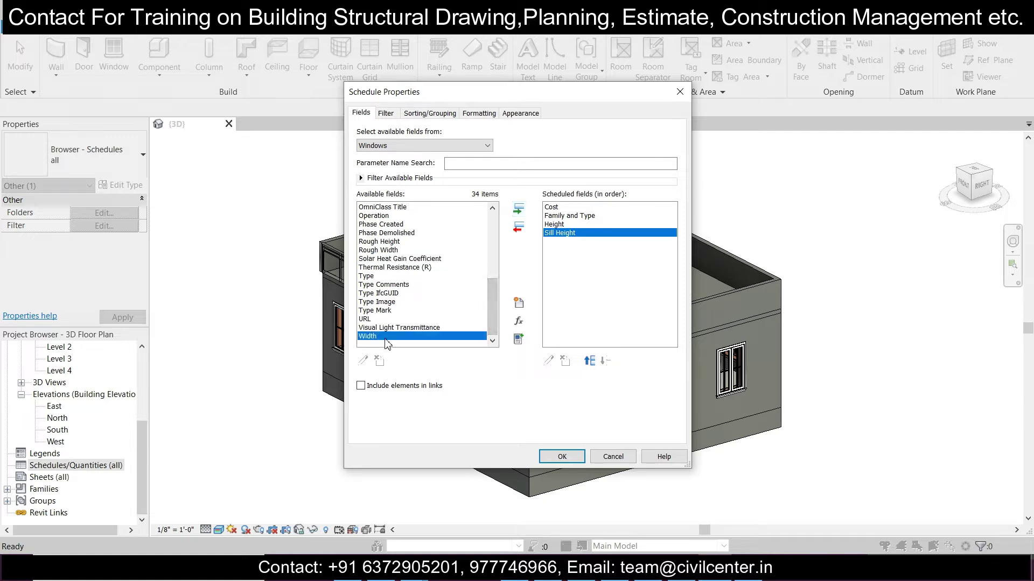
pyautogui.click(519, 210)
pyautogui.moveTo(493, 322)
pyautogui.mouseDown()
pyautogui.moveTo(493, 306)
pyautogui.moveTo(492, 325)
pyautogui.mouseUp()
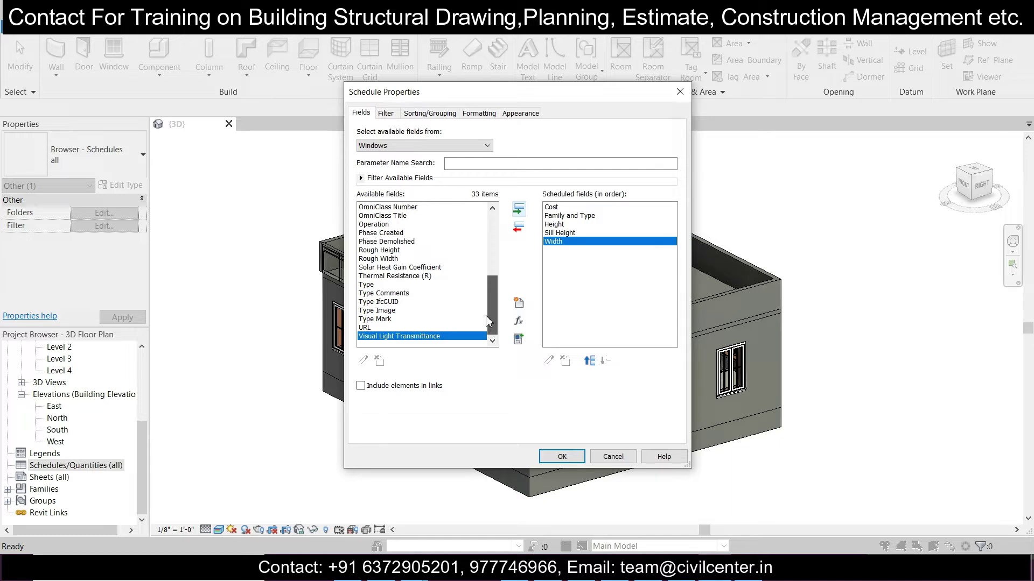
pyautogui.click(401, 320)
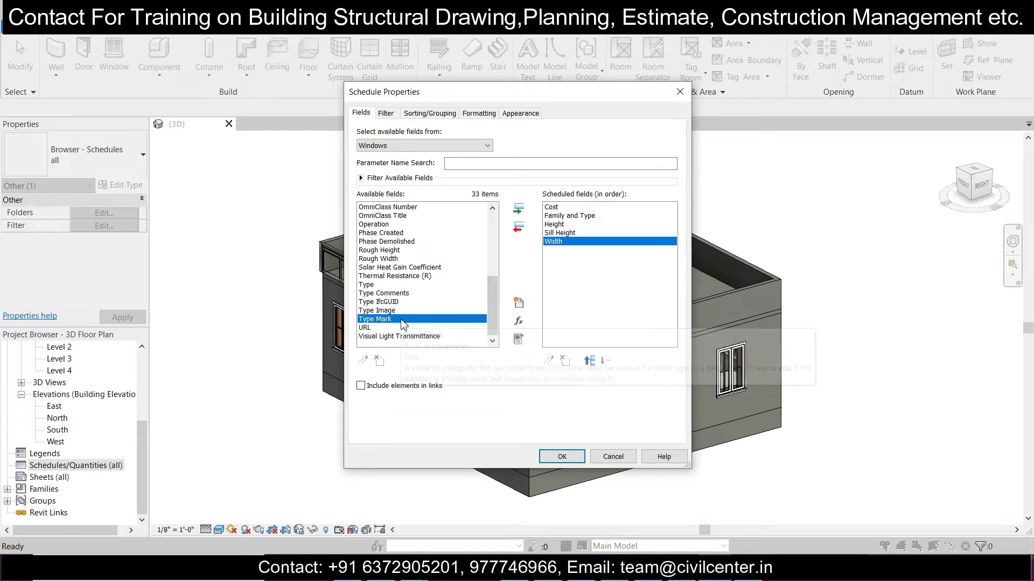
pyautogui.click(518, 209)
pyautogui.scroll(6, 496, 320)
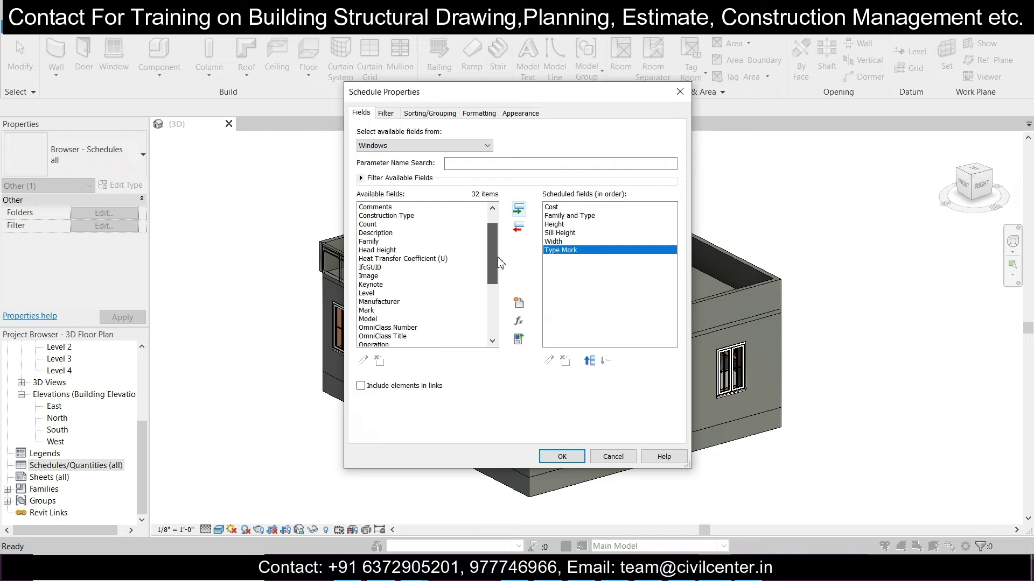
# Step: Move Type Mark to the top of the field order and Cost to the end
pyautogui.click(590, 361)
pyautogui.click(590, 361)
pyautogui.click(589, 360)
pyautogui.click(590, 360)
pyautogui.click(589, 361)
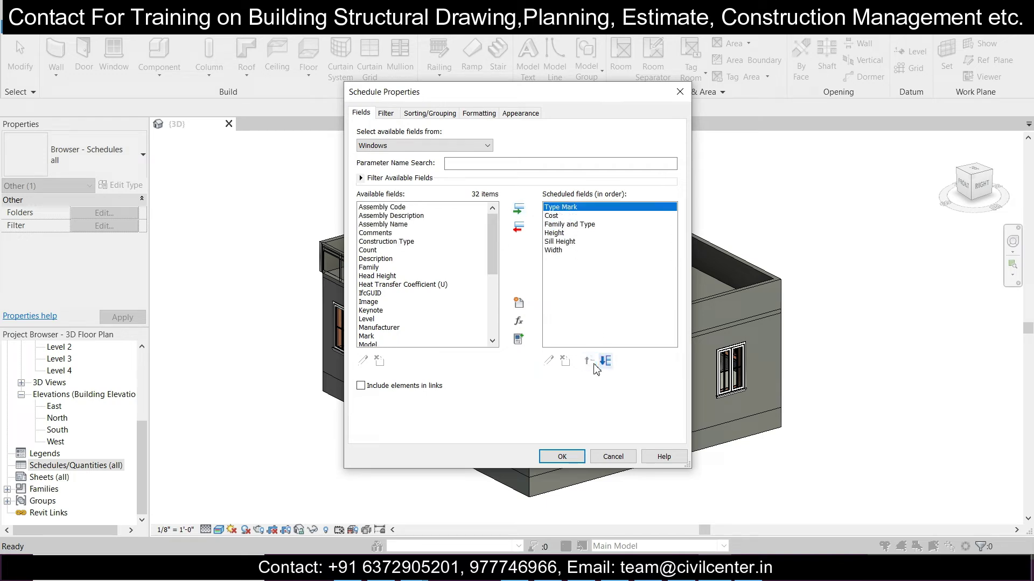
pyautogui.click(554, 217)
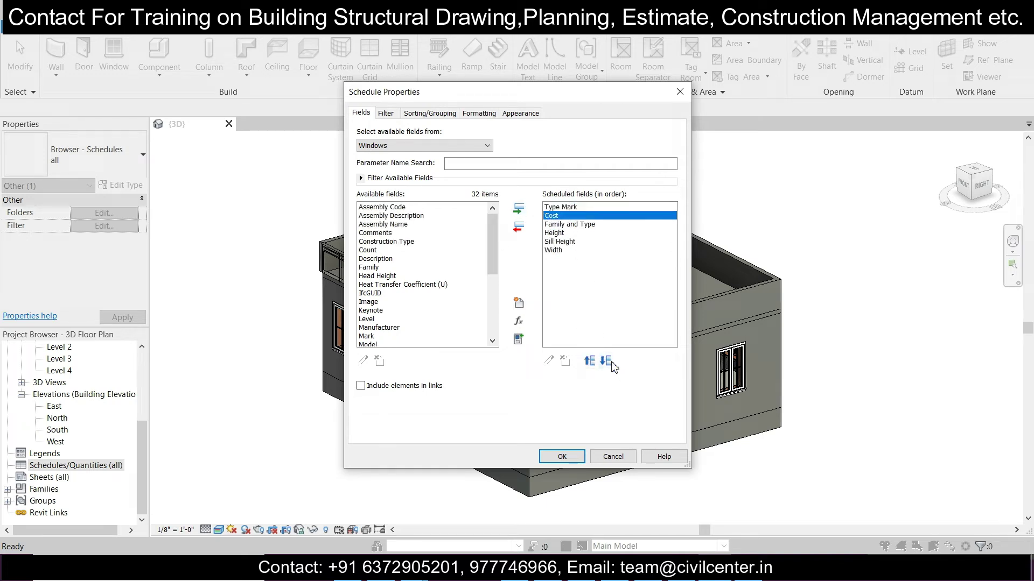
pyautogui.click(611, 364)
pyautogui.click(606, 361)
pyautogui.click(606, 361)
pyautogui.click(605, 360)
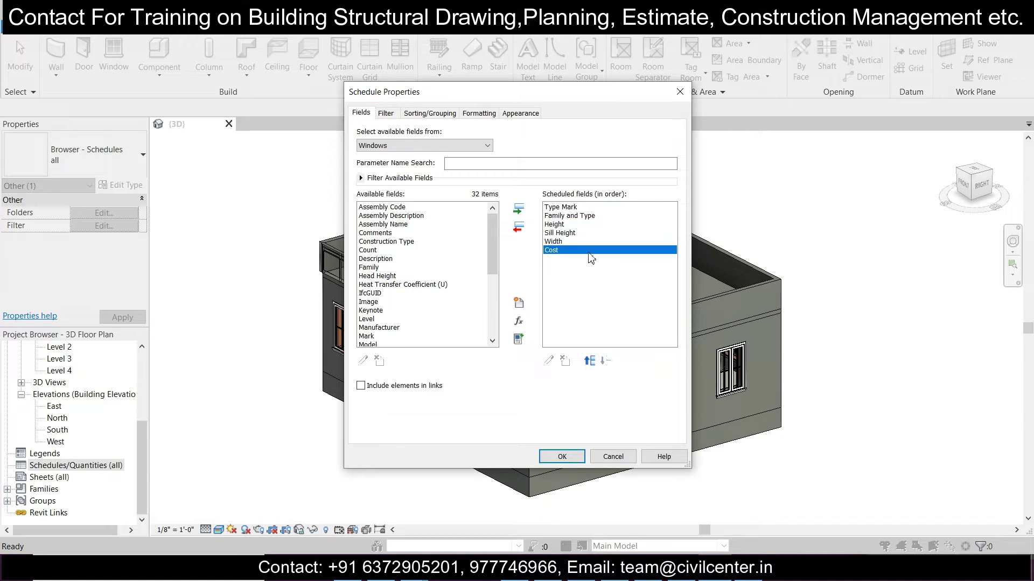
# Step: Move Width up above Sill Height and Height, just after Family and Type
pyautogui.click(581, 241)
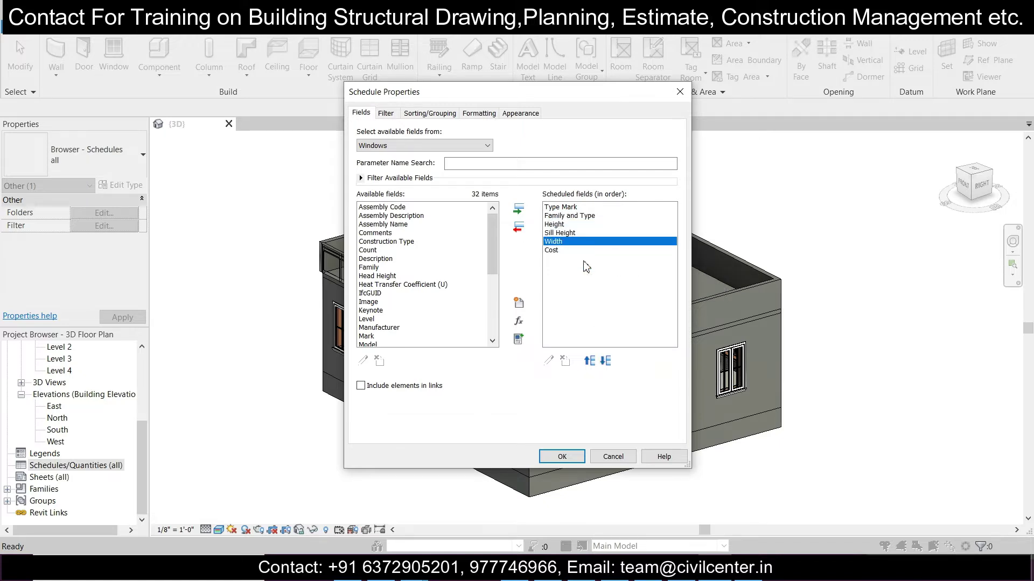
pyautogui.click(589, 361)
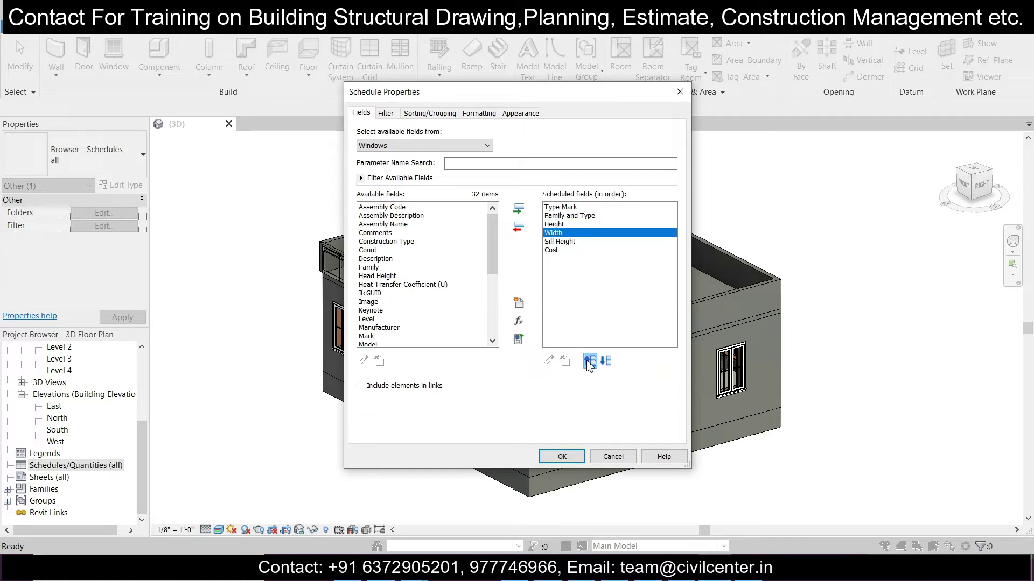
pyautogui.click(589, 362)
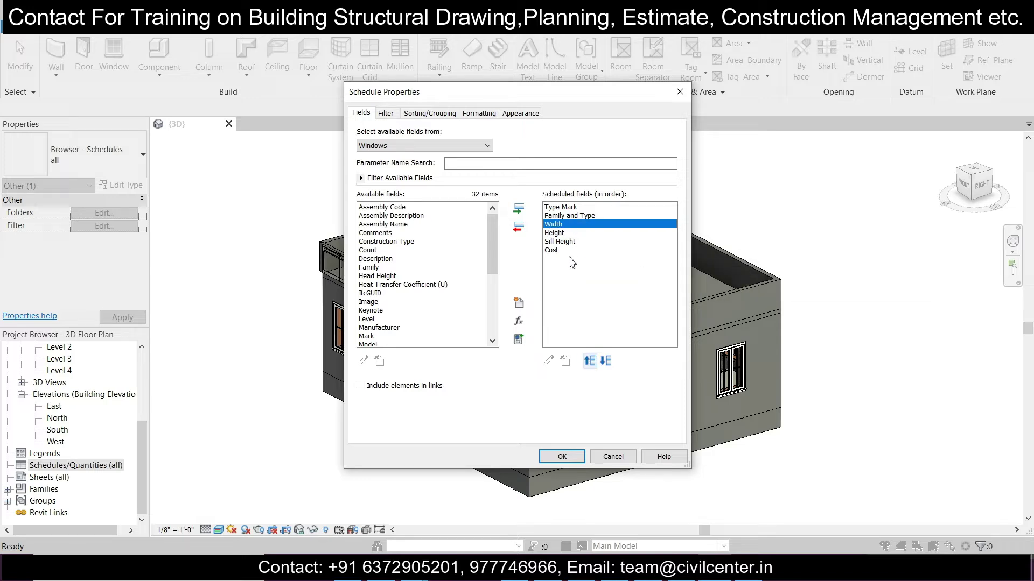
pyautogui.click(571, 251)
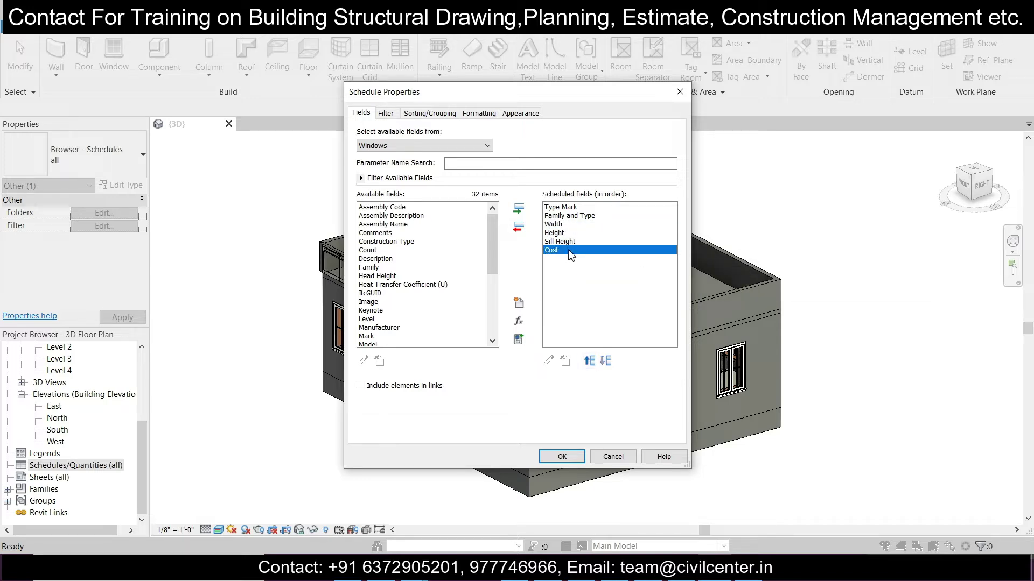
pyautogui.click(397, 115)
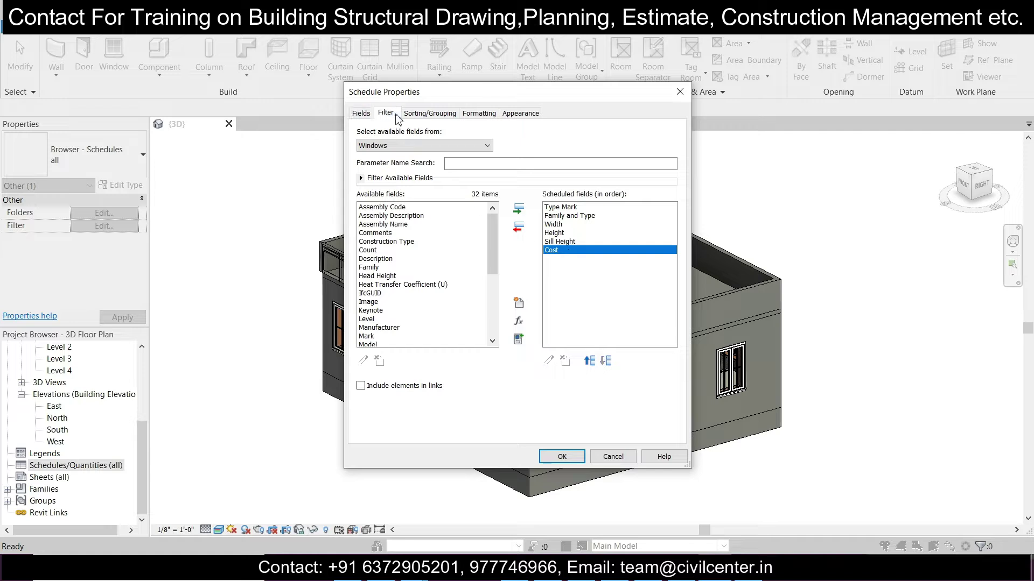
# Step: Sort the window schedule by Type Mark in ascending order
pyautogui.click(443, 120)
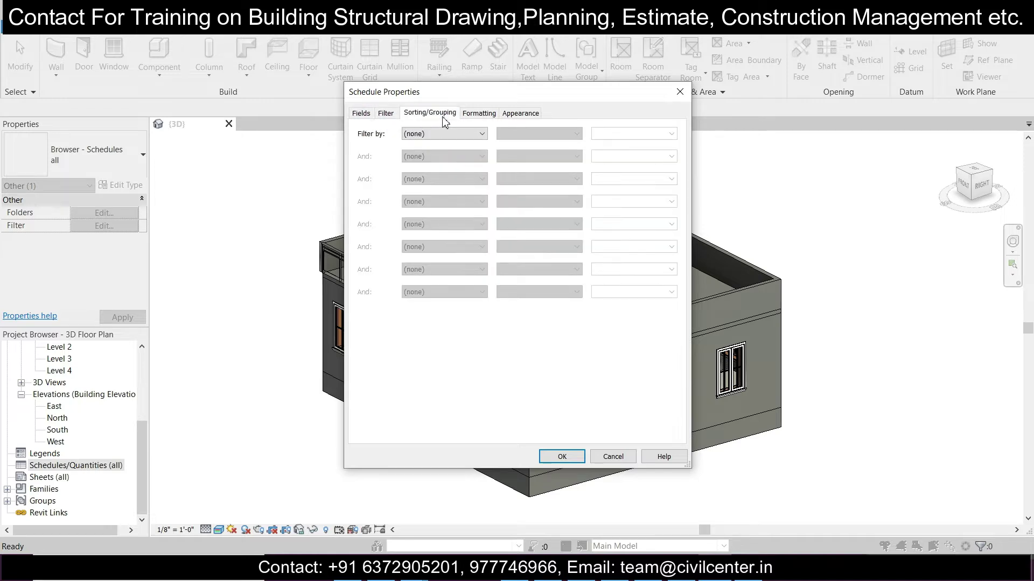
pyautogui.click(458, 133)
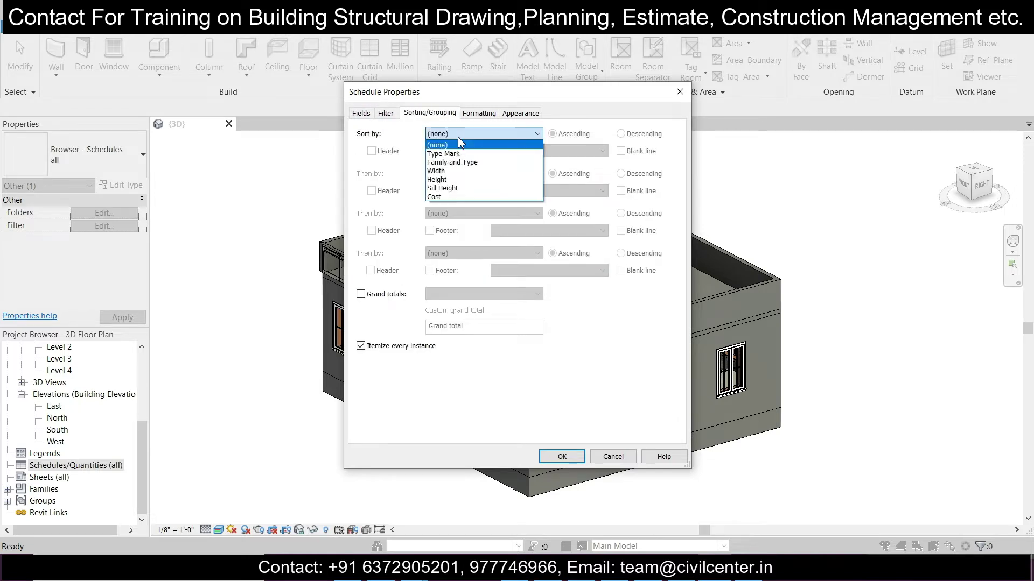
pyautogui.click(460, 155)
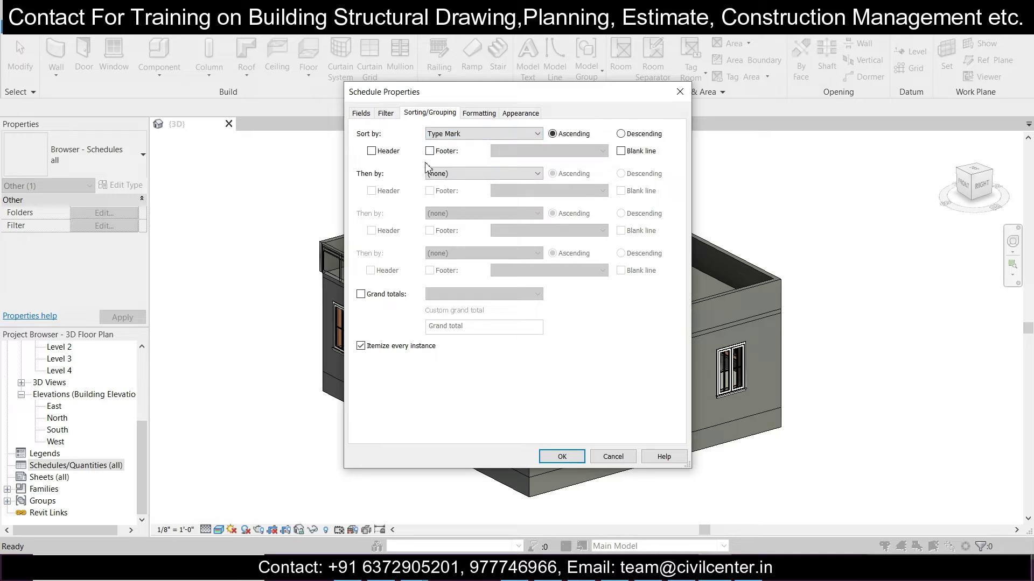
pyautogui.click(501, 133)
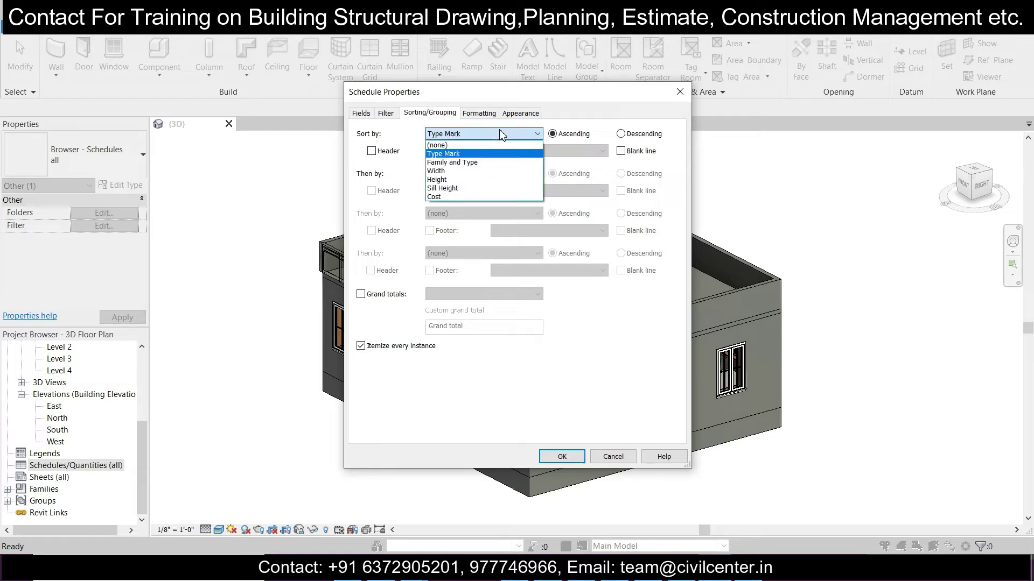
pyautogui.click(501, 133)
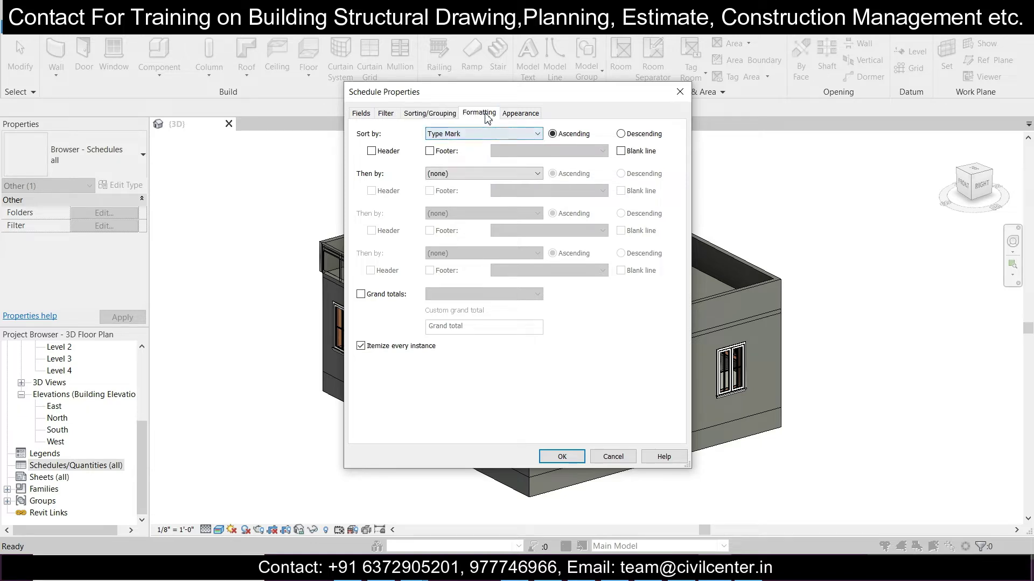
# Step: Turn on Grand totals while keeping Type Mark as the sort field
pyautogui.click(486, 114)
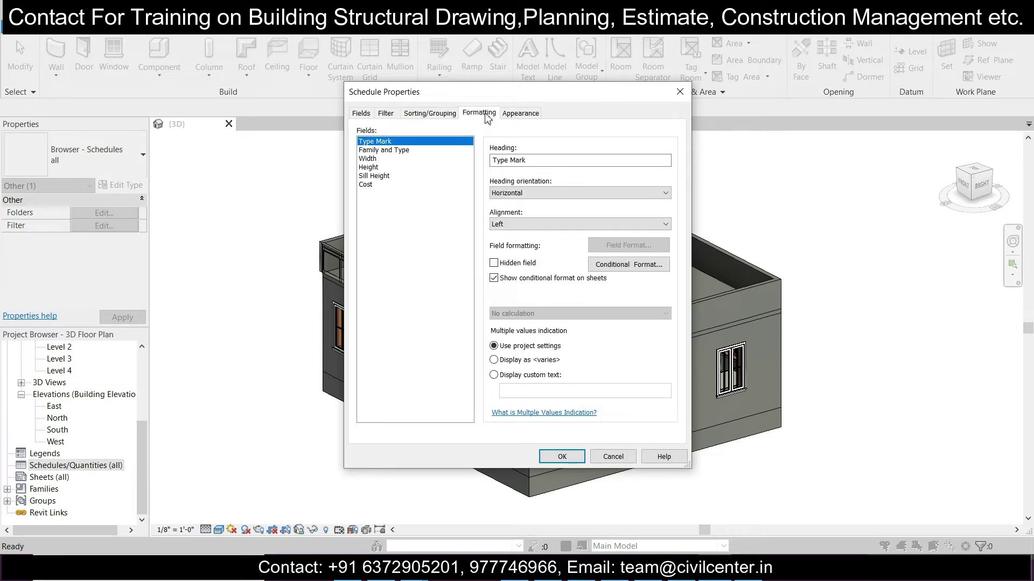
pyautogui.click(526, 120)
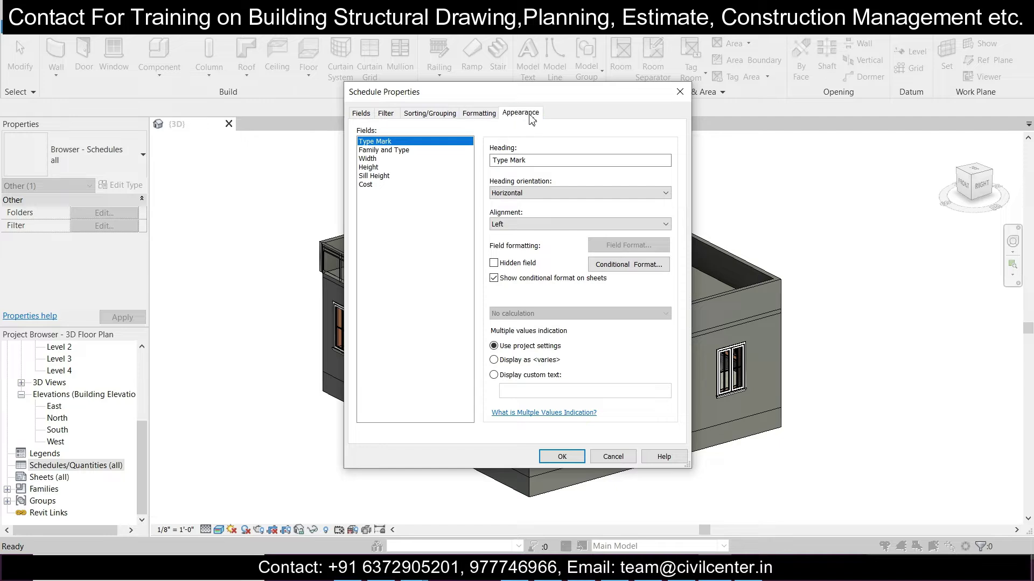
pyautogui.click(439, 118)
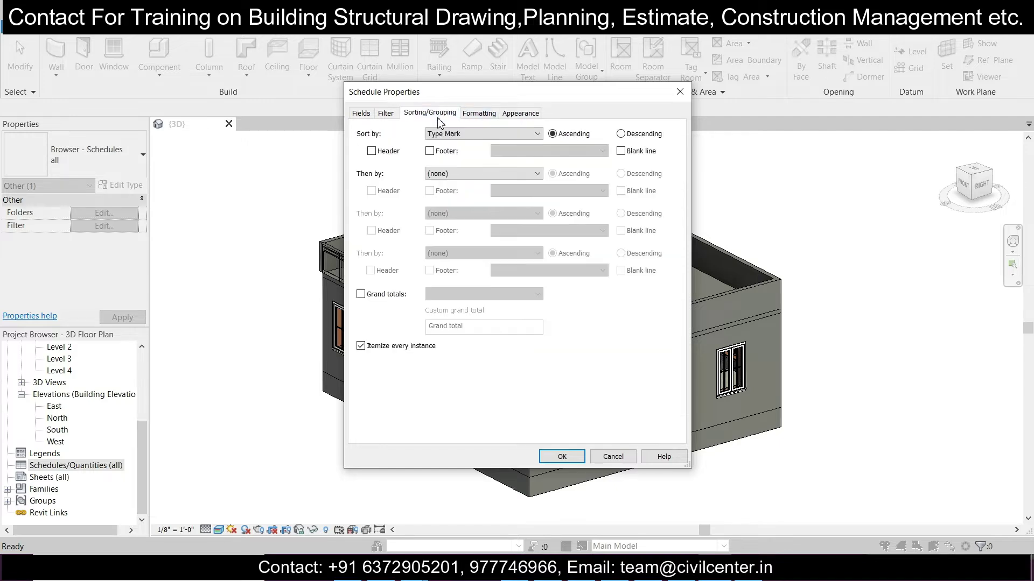
pyautogui.click(361, 294)
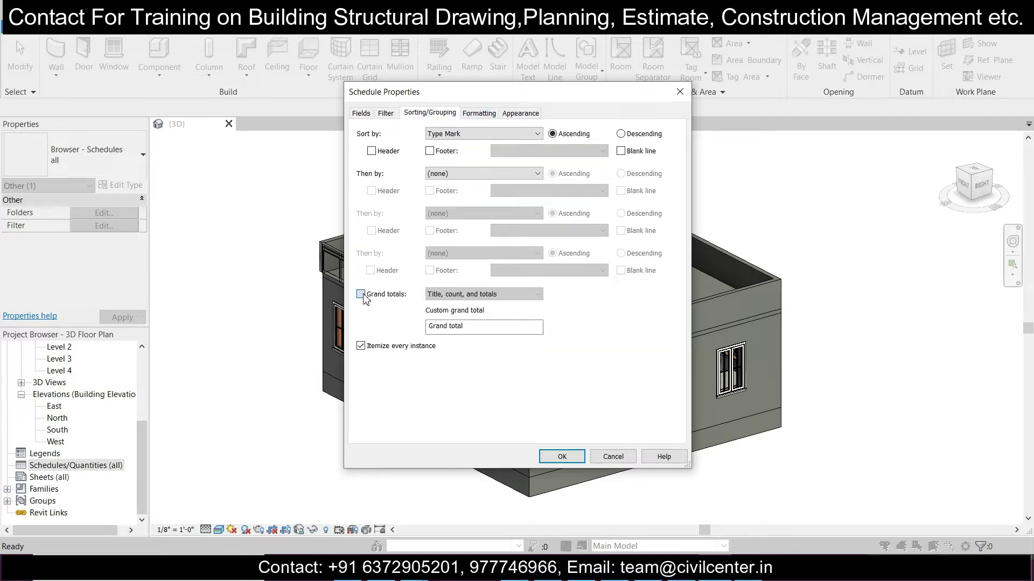
pyautogui.click(500, 134)
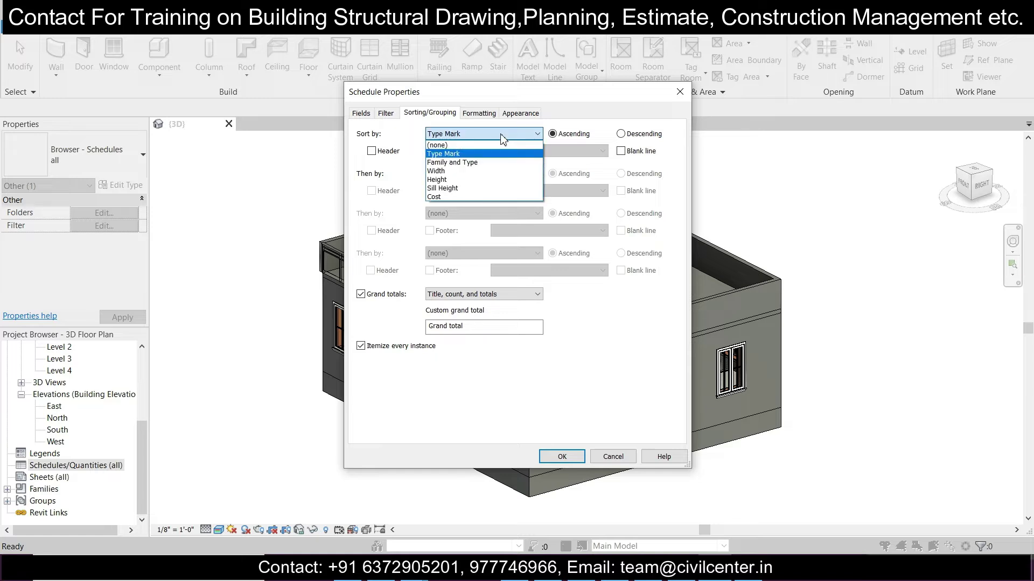
pyautogui.click(500, 139)
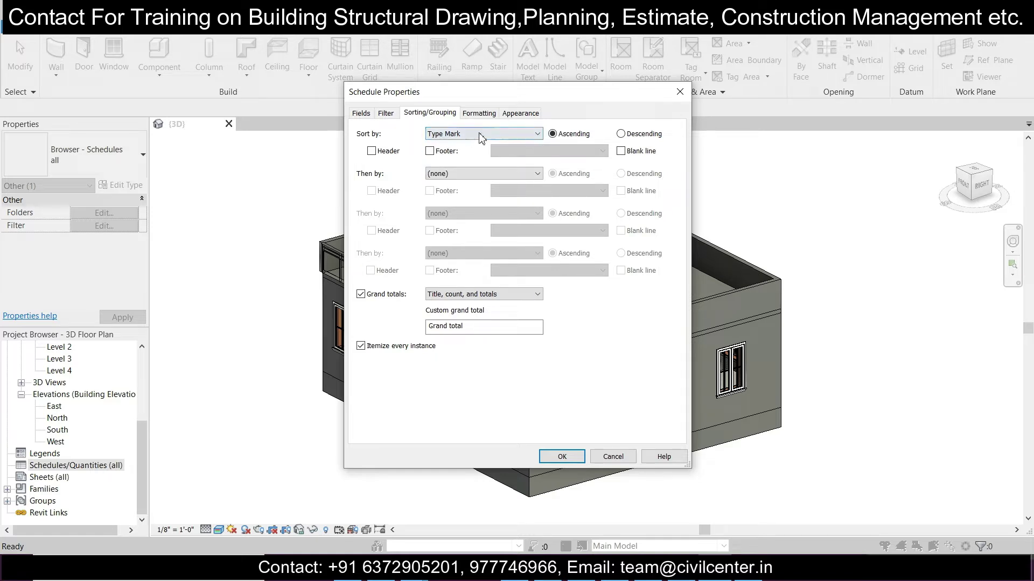
pyautogui.click(484, 138)
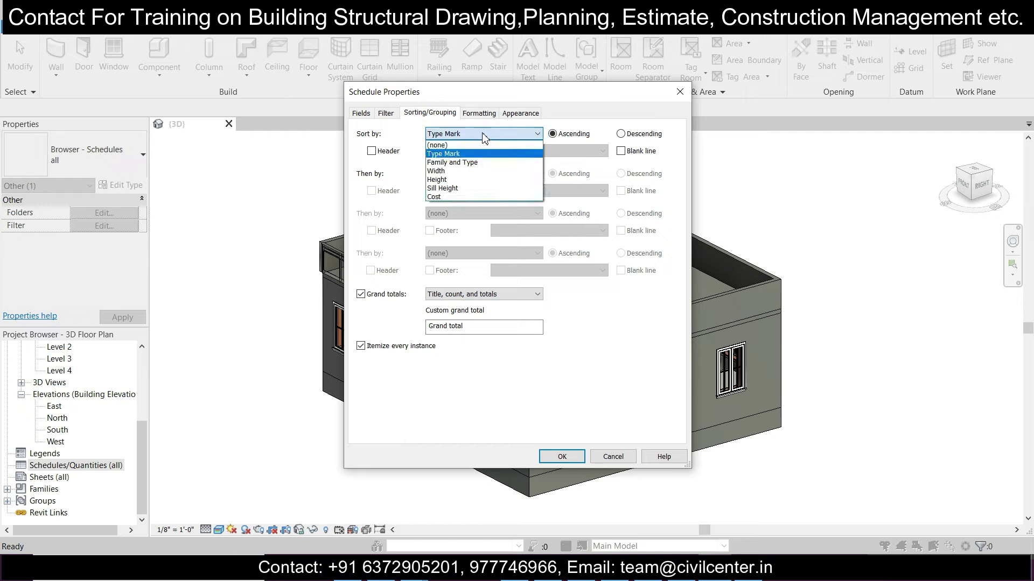
pyautogui.click(484, 137)
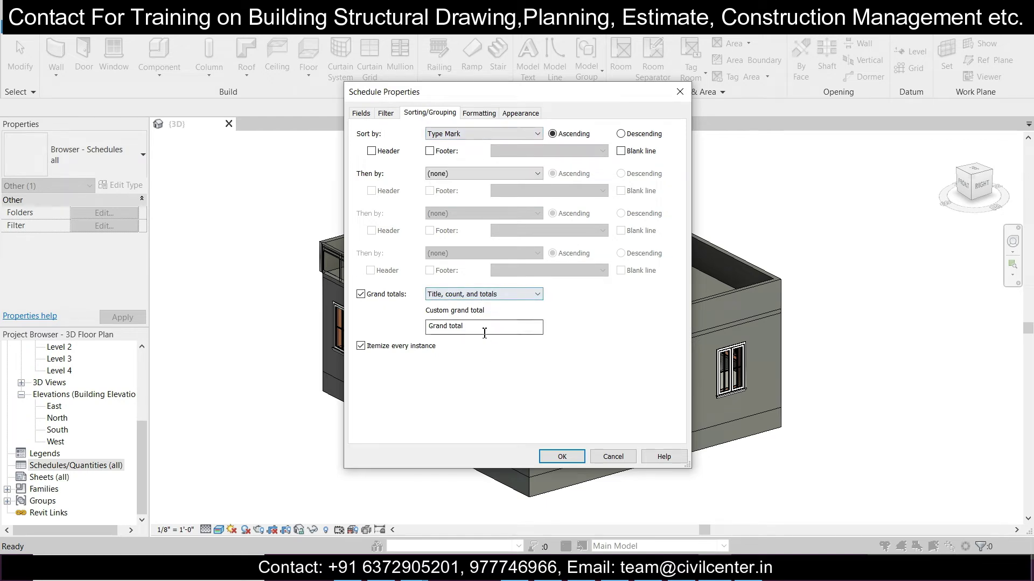
# Step: Set Grand totals to 'Totals only' and create the Window Schedule view
pyautogui.click(487, 295)
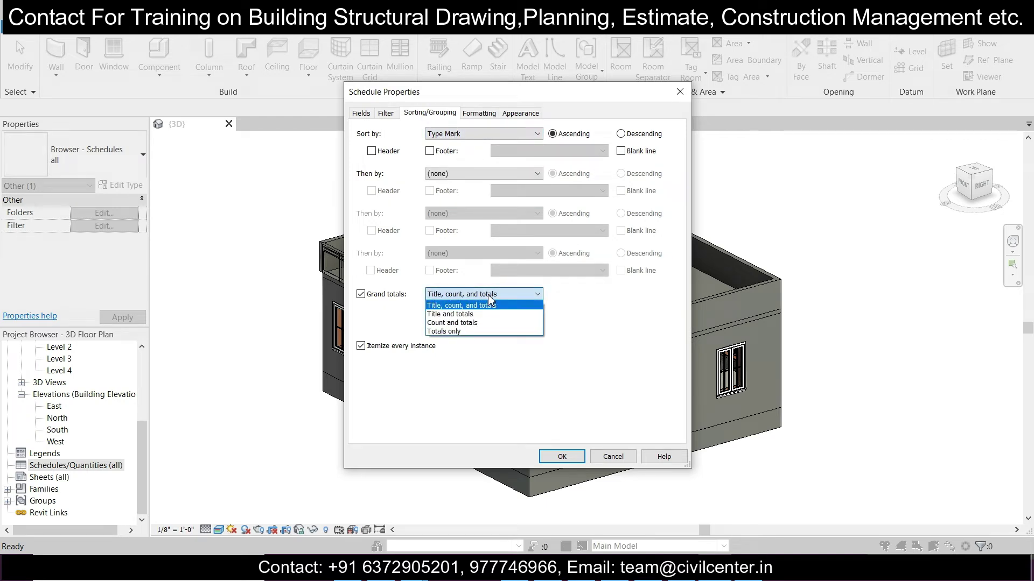
pyautogui.click(486, 332)
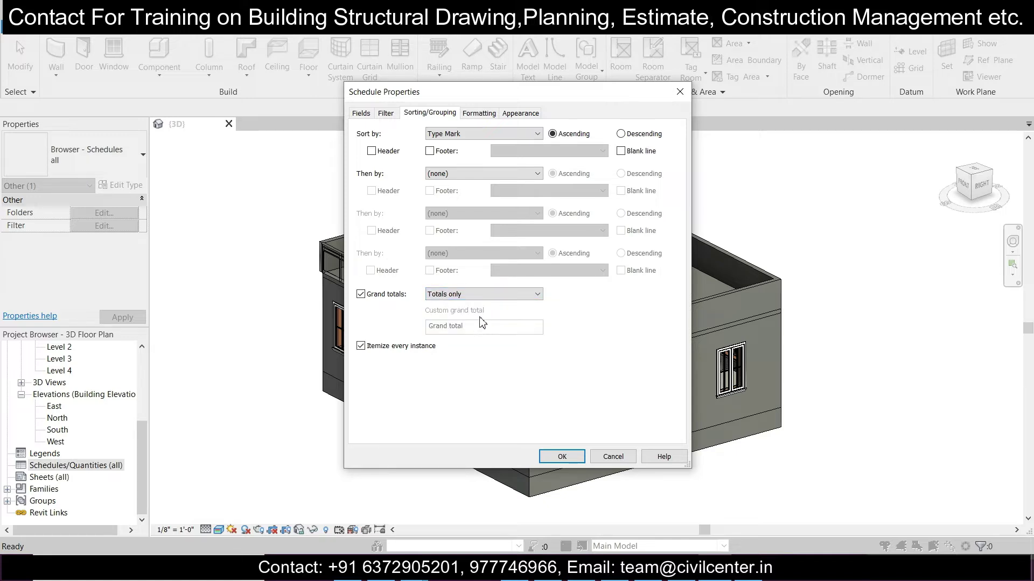
pyautogui.click(476, 114)
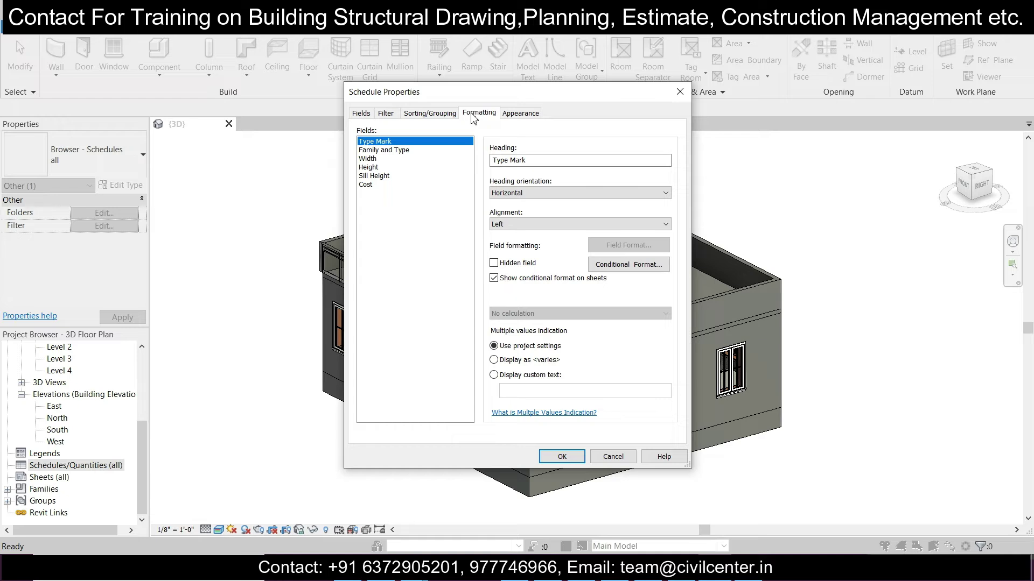
pyautogui.click(518, 113)
pyautogui.click(361, 114)
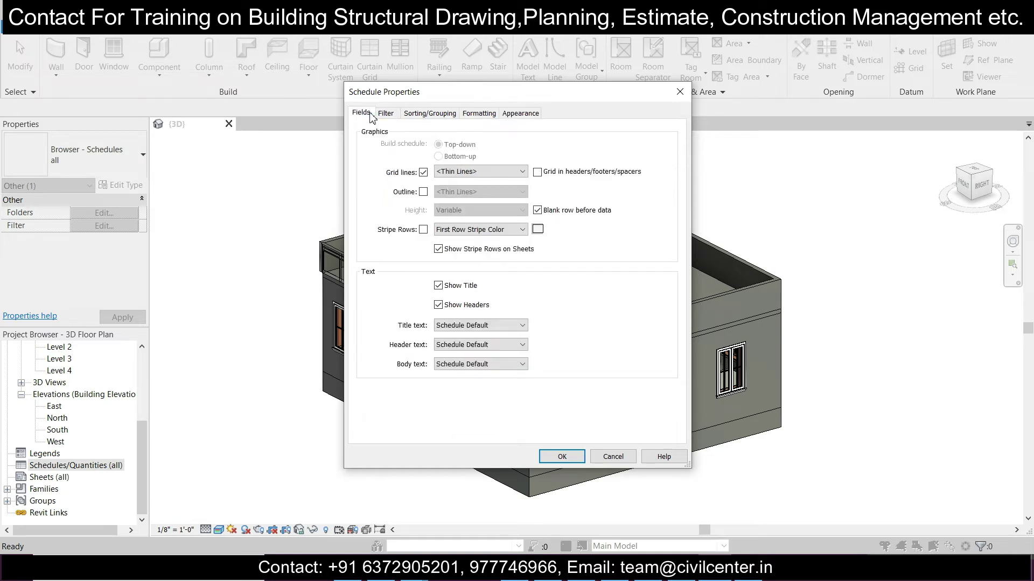
pyautogui.click(563, 455)
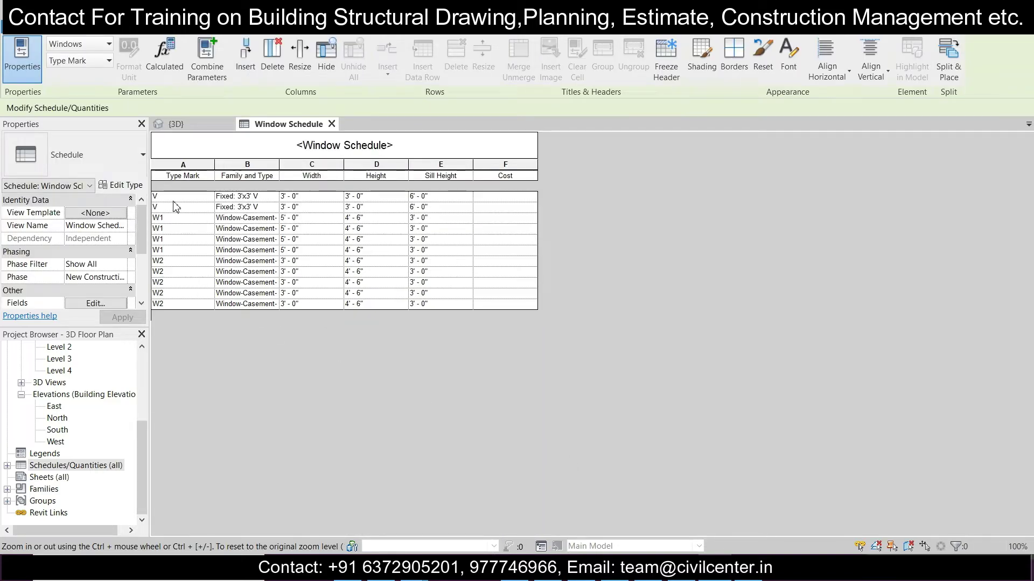
# Step: Enter a Cost of 3000 for the V window type, applying it to all V windows
pyautogui.click(204, 198)
pyautogui.click(200, 220)
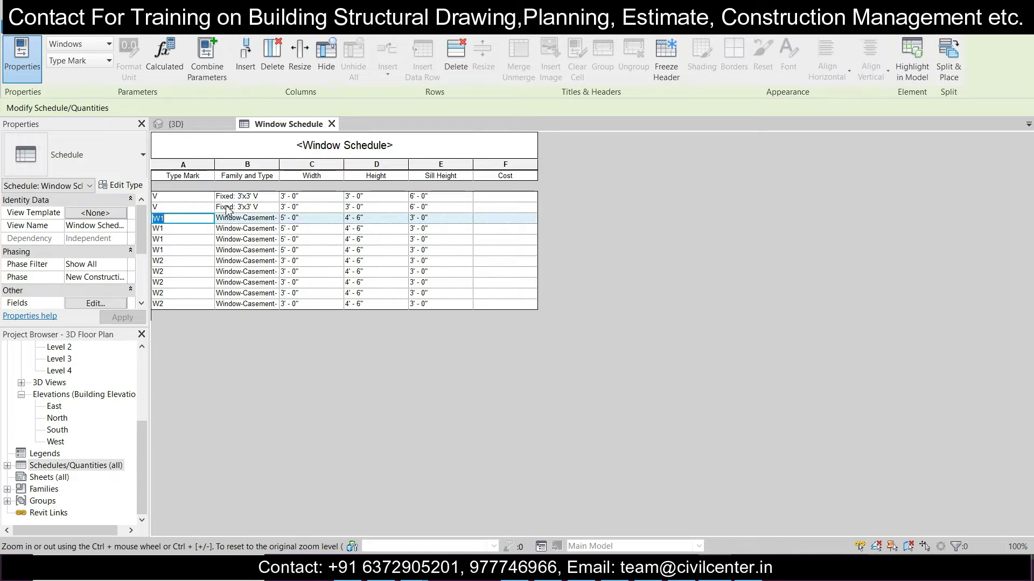
pyautogui.click(324, 197)
pyautogui.click(400, 198)
pyautogui.click(400, 198)
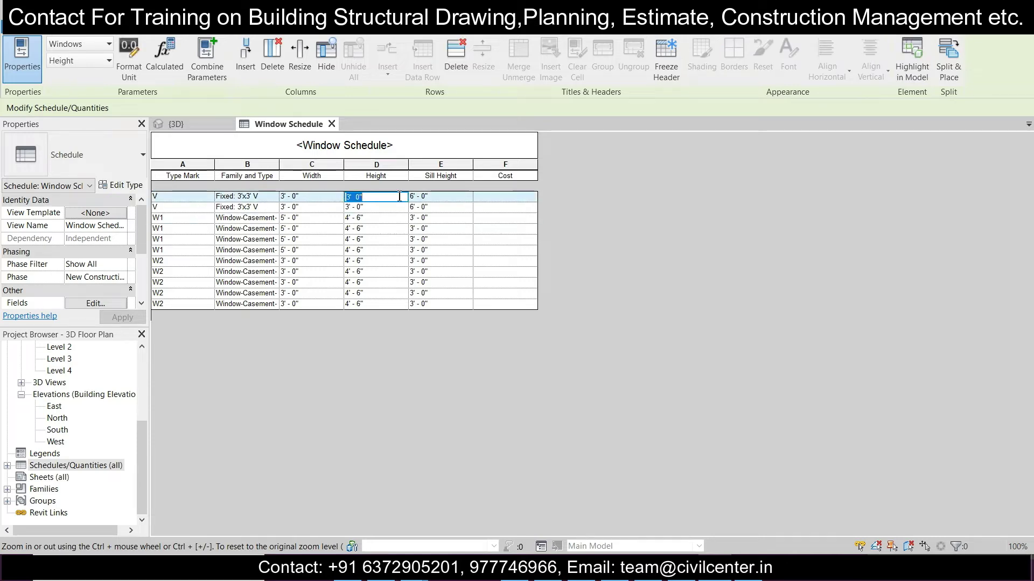
pyautogui.click(530, 199)
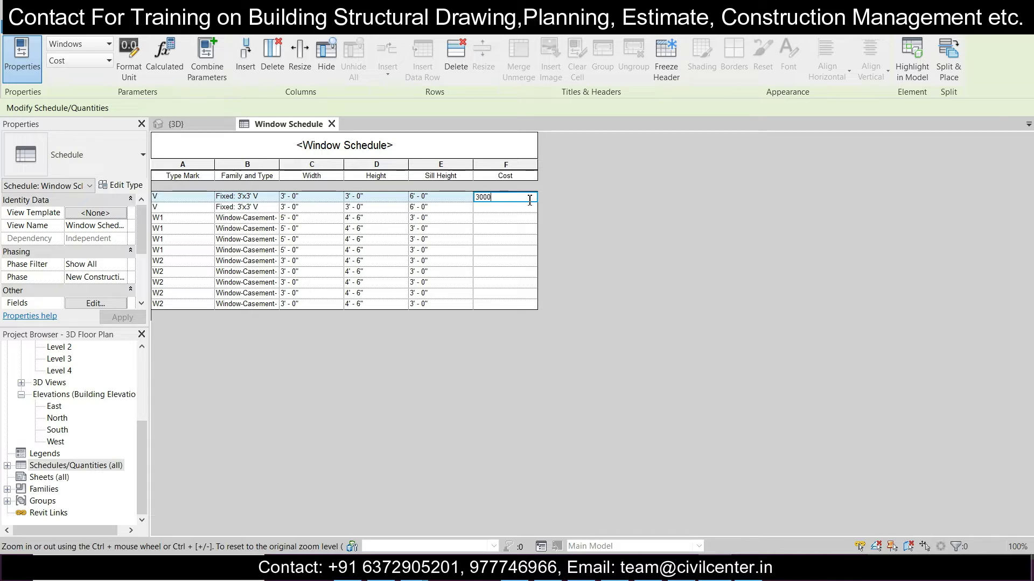
pyautogui.click(515, 216)
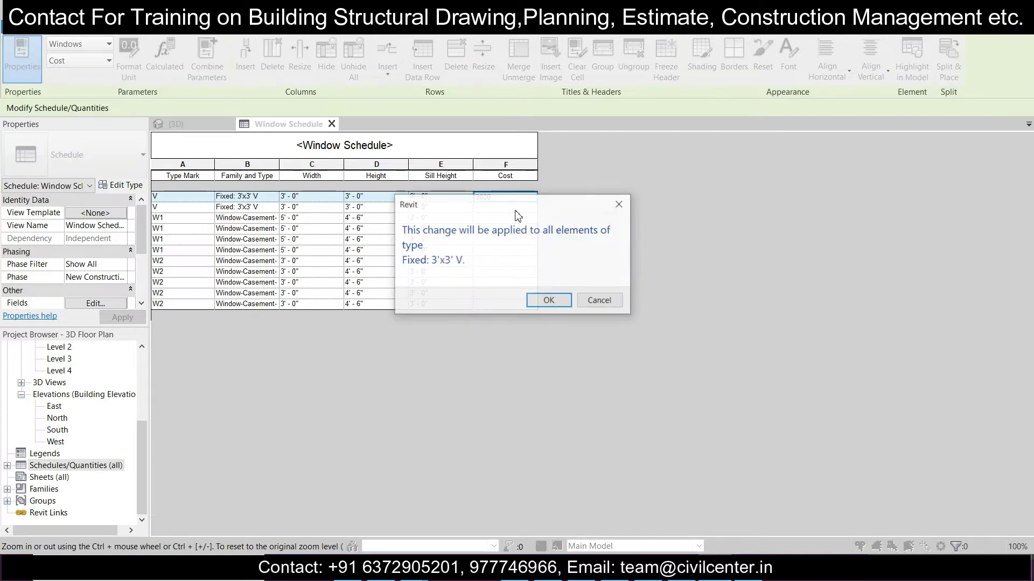
pyautogui.click(548, 300)
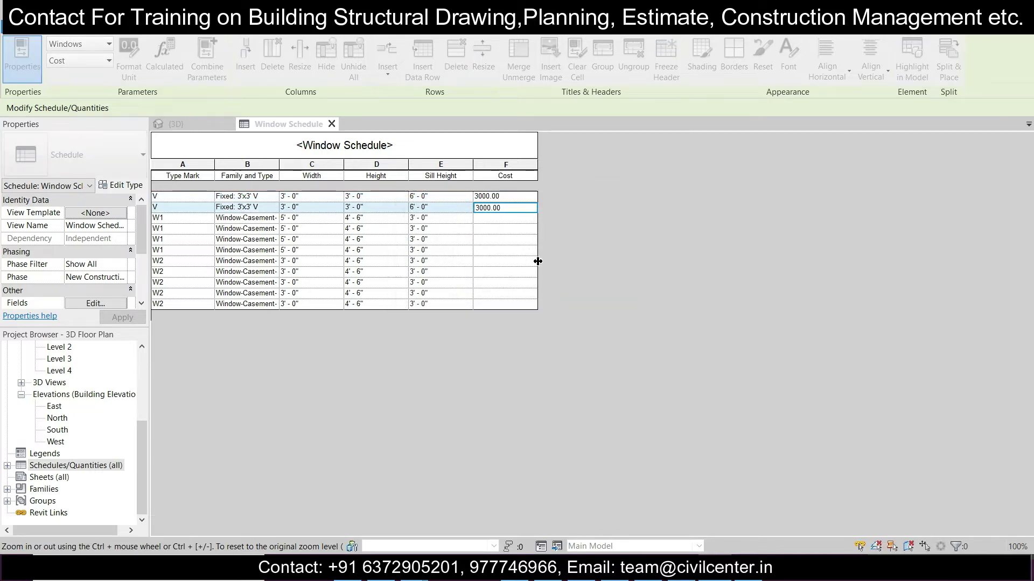
# Step: Enter Costs of 6000 for the W1 windows and 5000 for the W2 windows
pyautogui.click(497, 219)
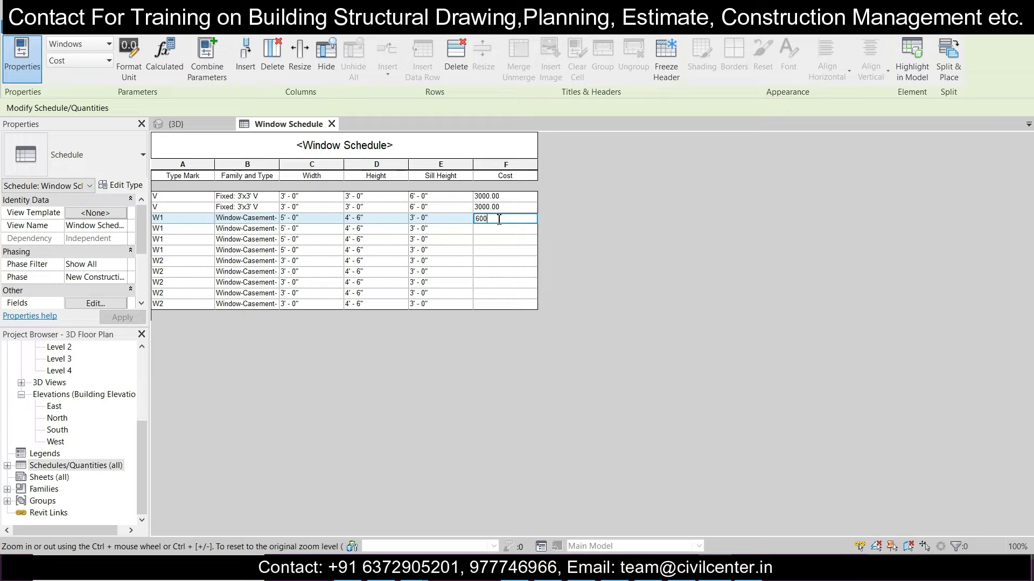
pyautogui.press('Return')
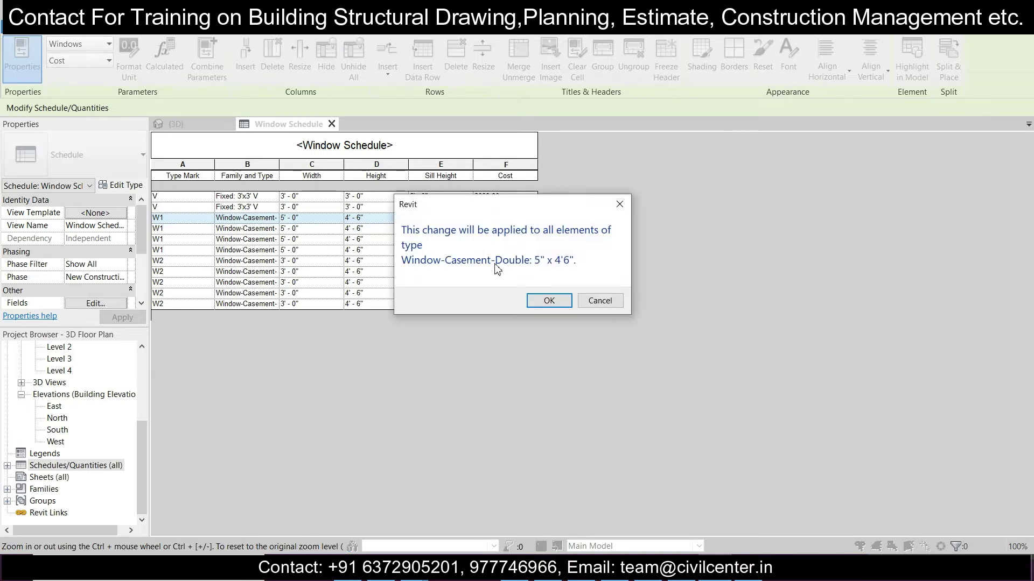
pyautogui.click(544, 301)
pyautogui.click(496, 272)
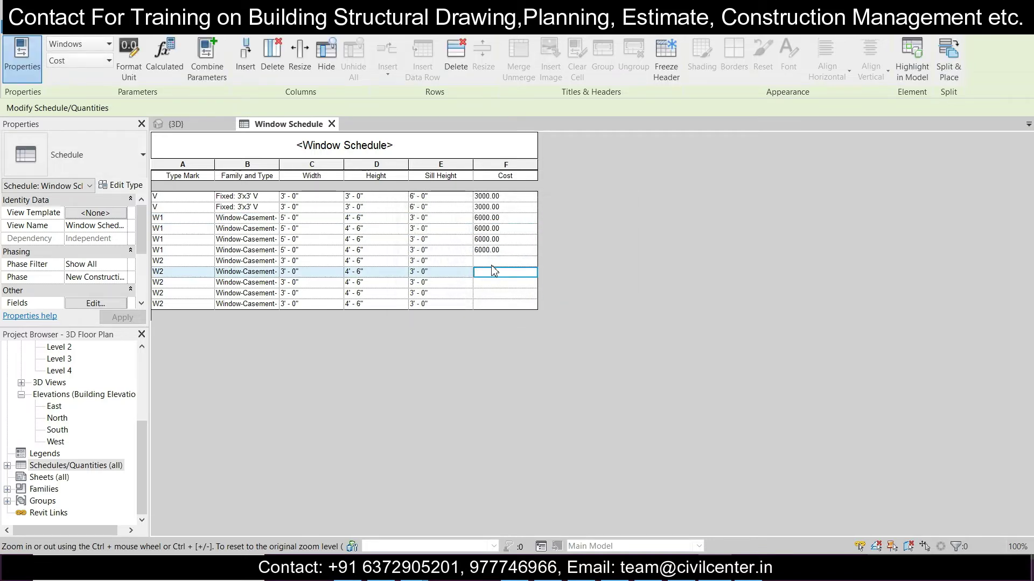
pyautogui.click(493, 261)
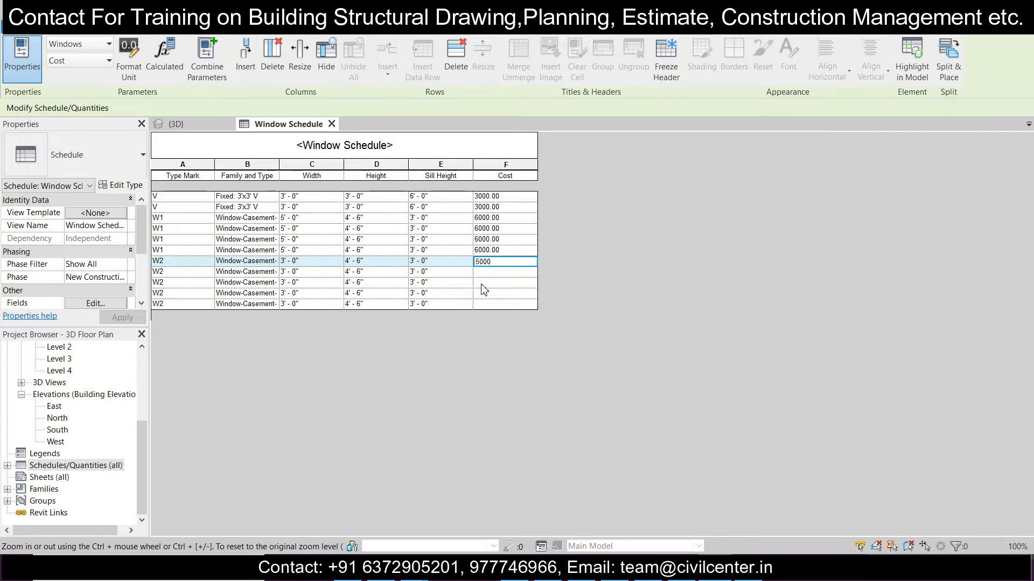
pyautogui.press('Return')
pyautogui.click(560, 302)
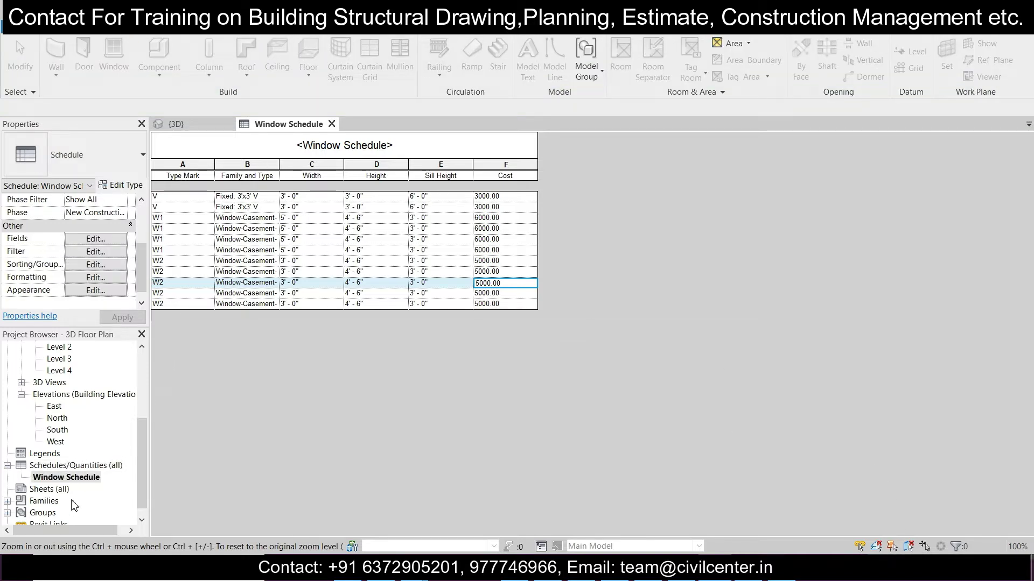
# Step: Turn off 'Itemize every instance' so the schedule shows one row each for V, W1 and W2
pyautogui.click(82, 480)
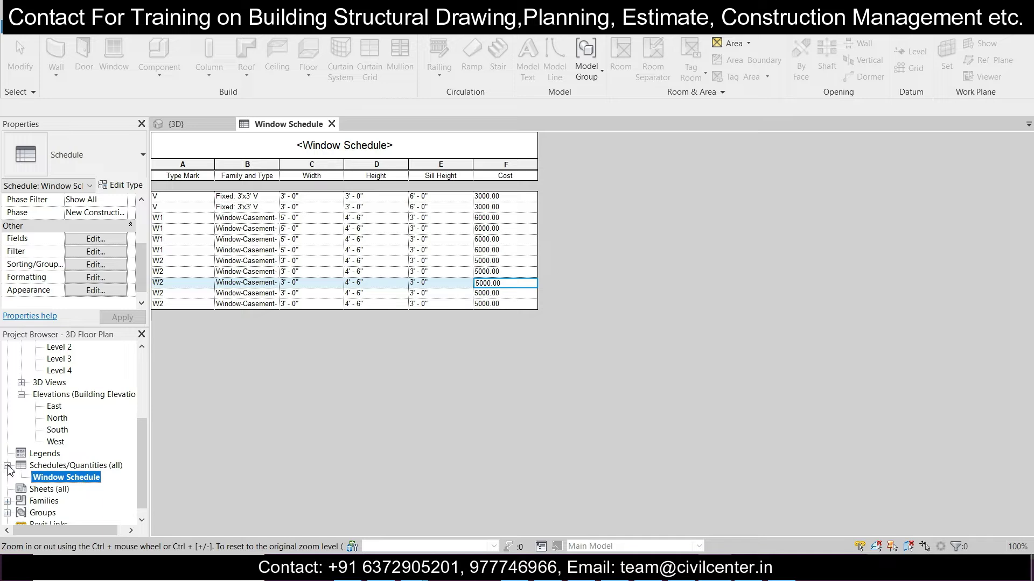
pyautogui.click(100, 239)
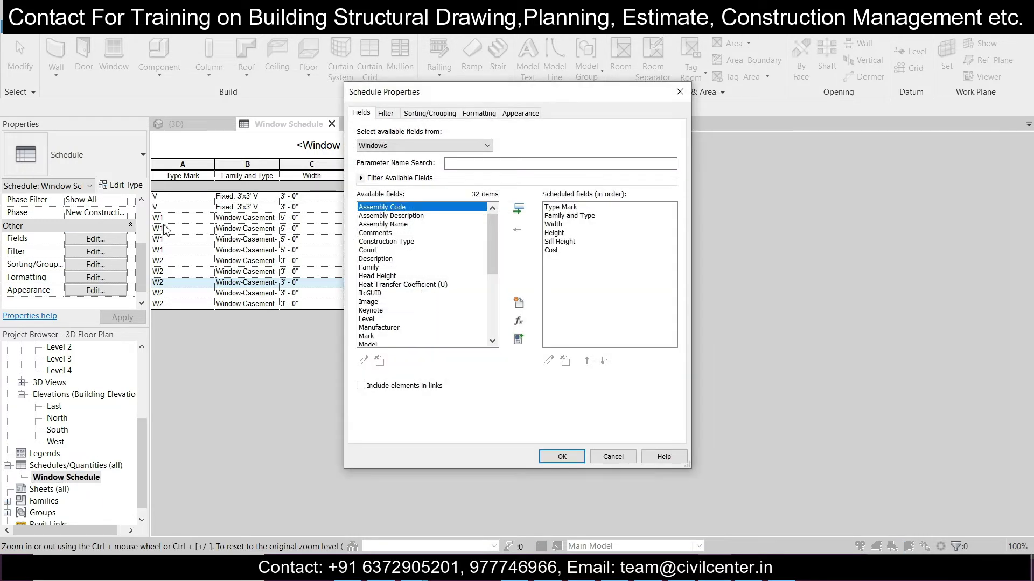
pyautogui.click(385, 113)
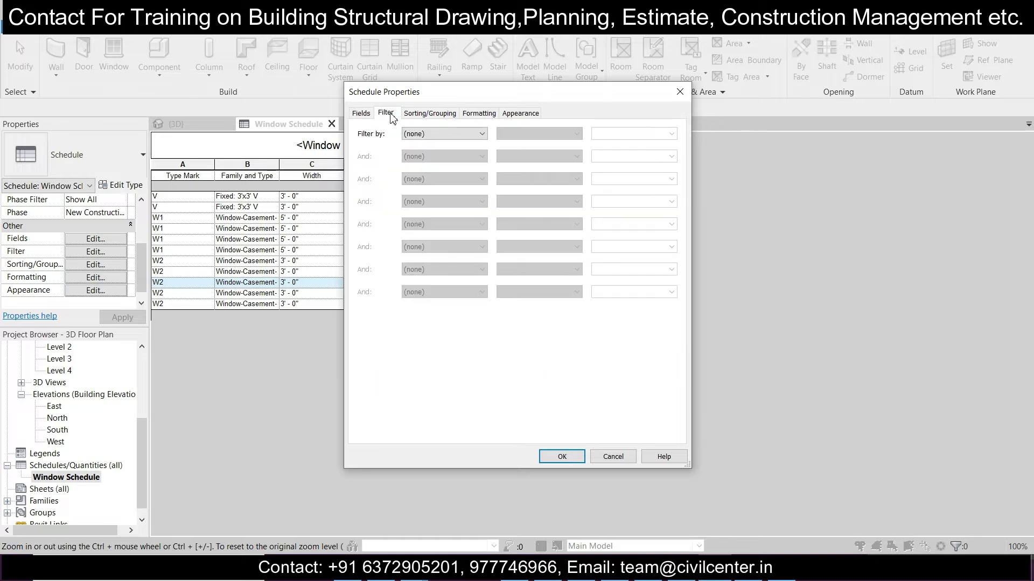
pyautogui.click(420, 113)
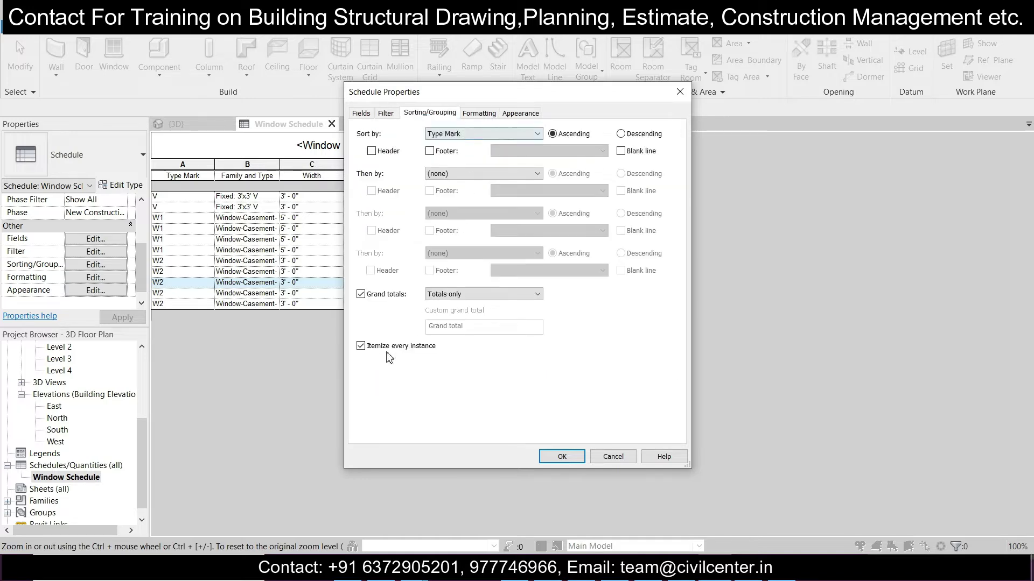
pyautogui.click(555, 455)
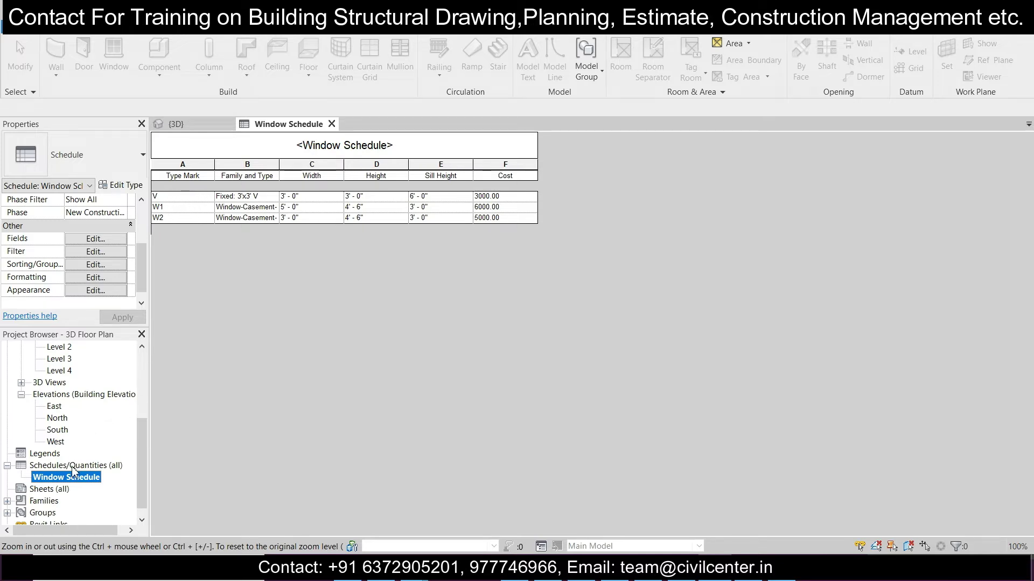
# Step: Set the Cost field's formatting to 'Calculate totals' in the window schedule
pyautogui.click(90, 279)
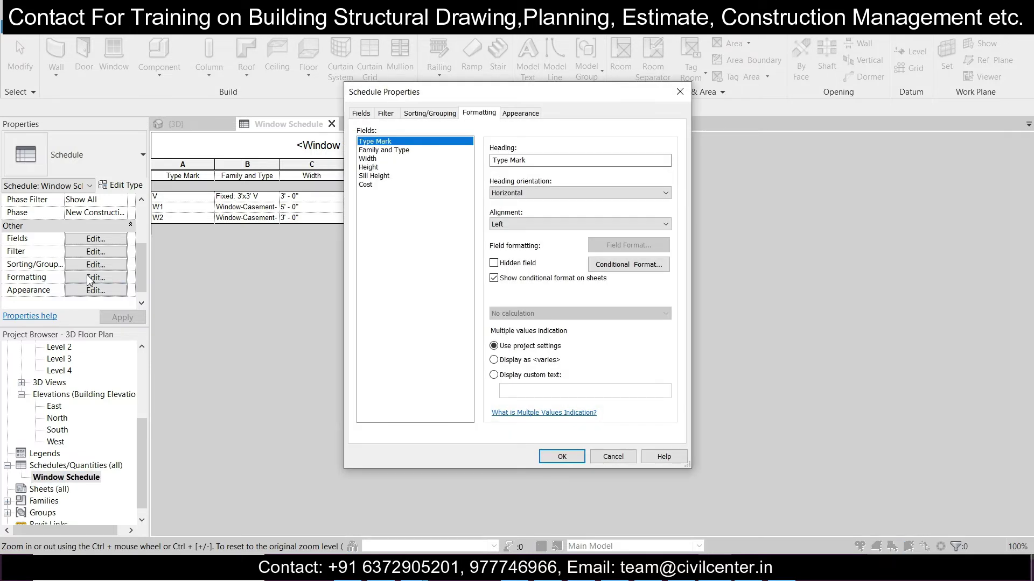
pyautogui.click(511, 114)
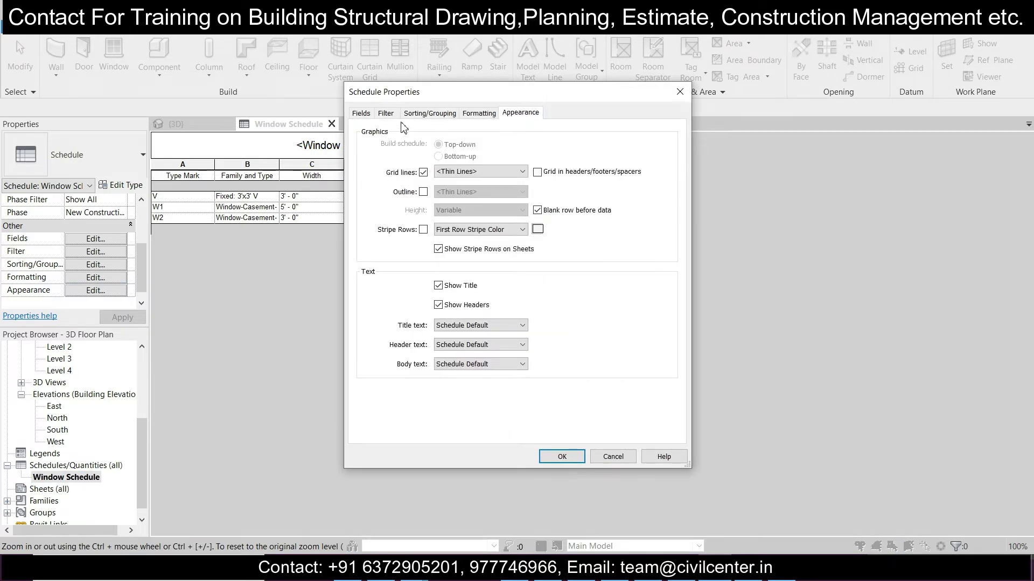
pyautogui.click(369, 114)
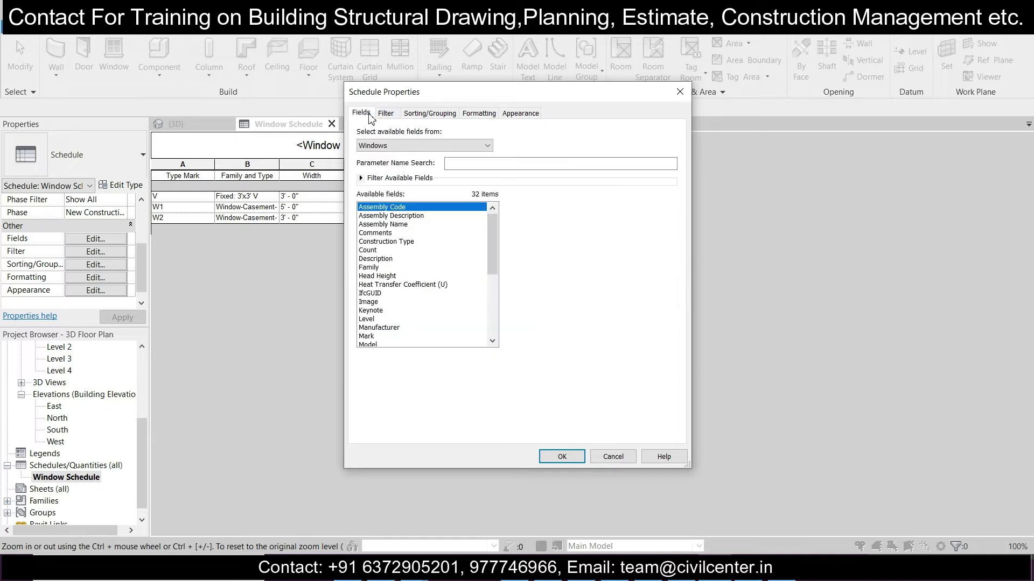
pyautogui.click(396, 114)
pyautogui.click(433, 114)
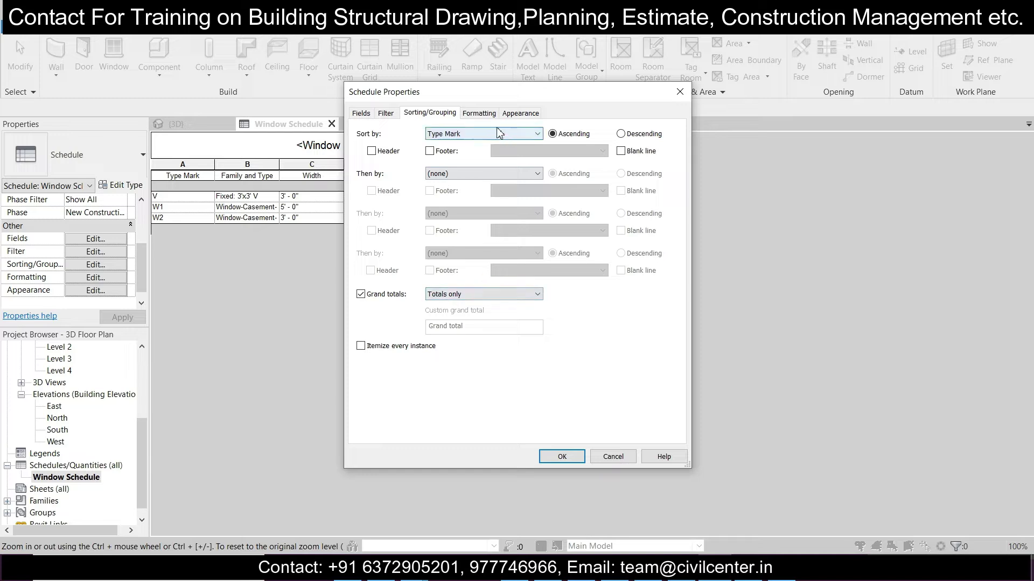
pyautogui.click(484, 114)
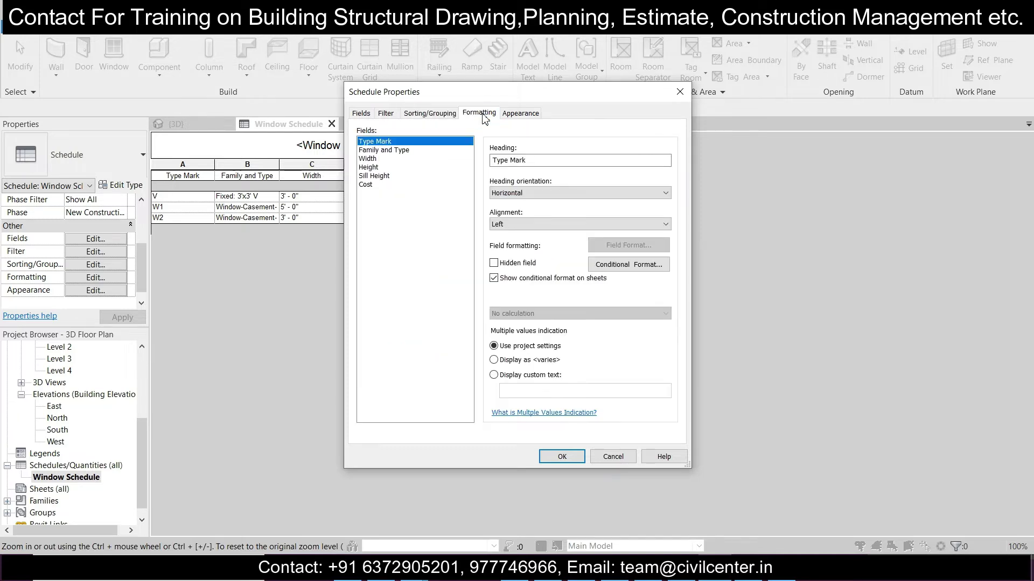
pyautogui.click(371, 185)
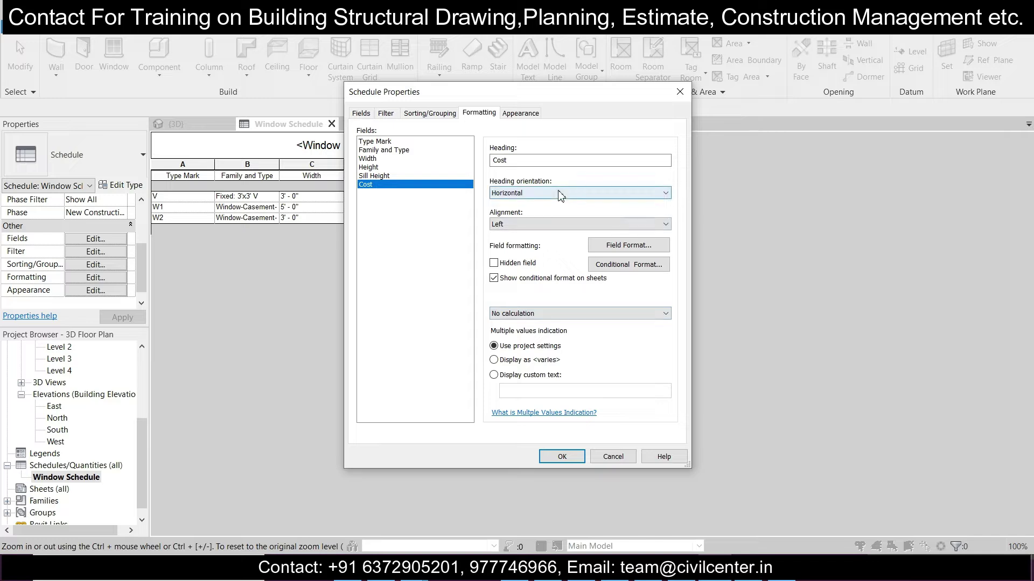
pyautogui.click(560, 314)
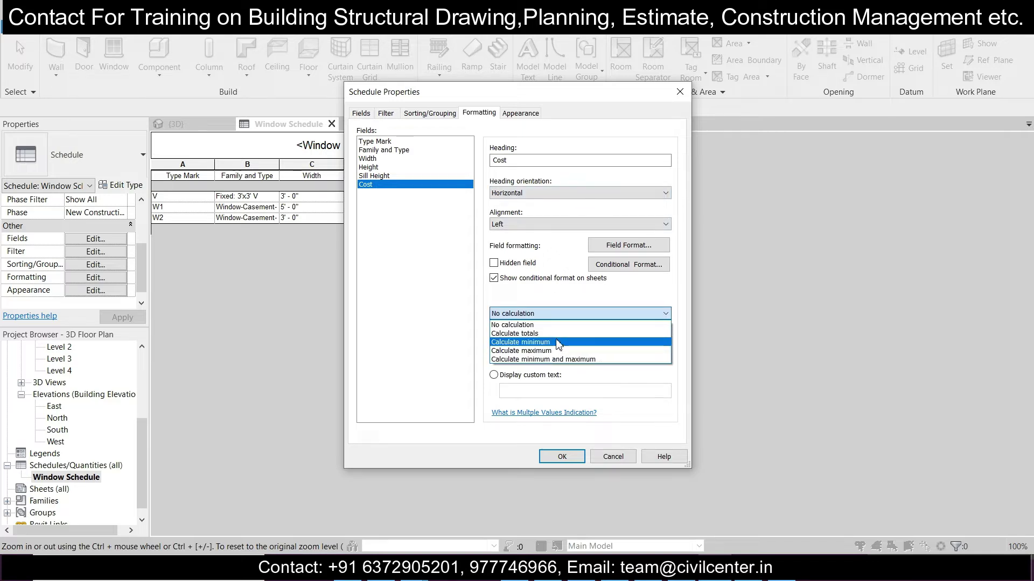
pyautogui.click(558, 334)
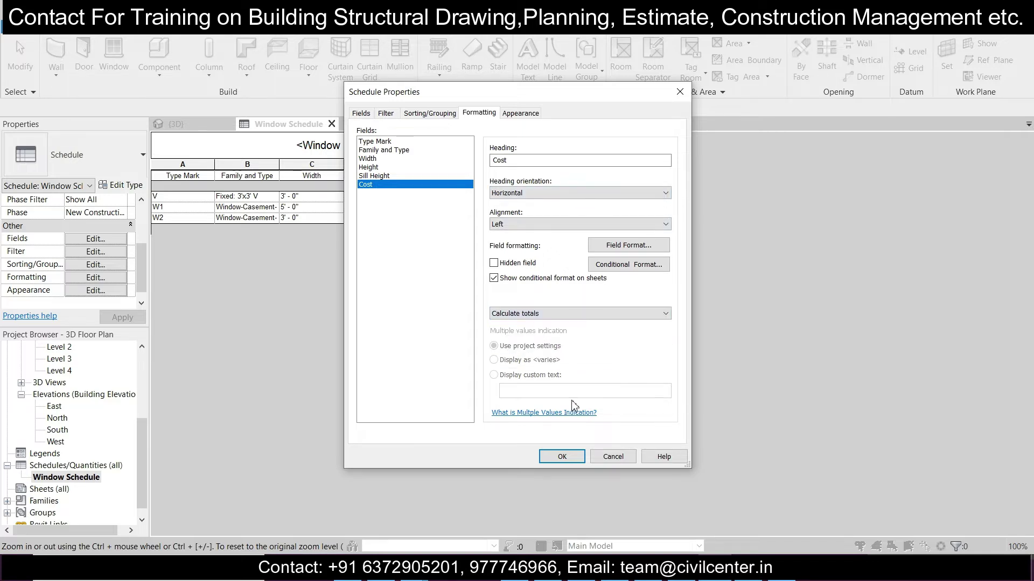
pyautogui.click(552, 459)
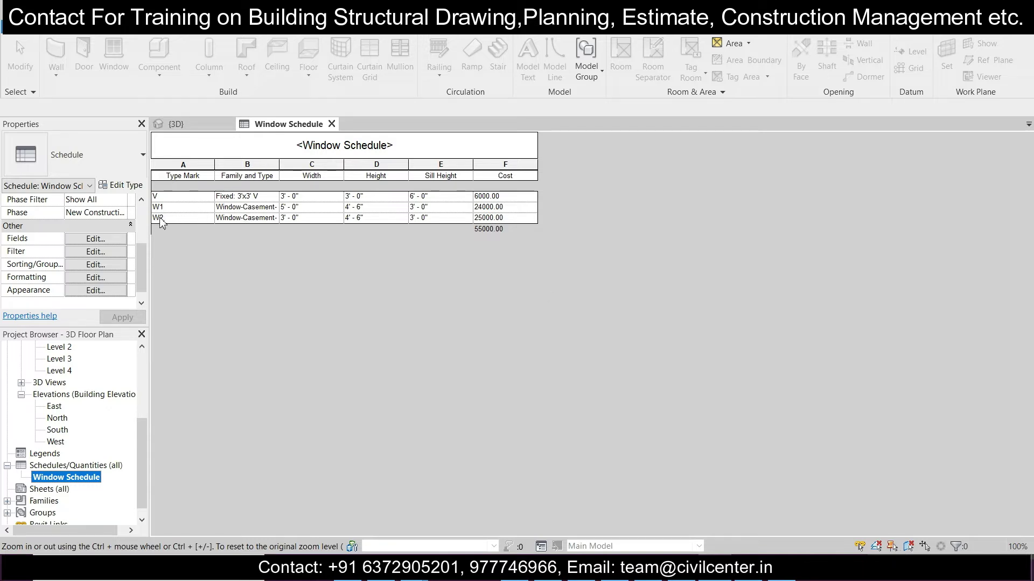
# Step: Set Grand totals to 'Title, count, and totals', then return to the 3D house view
pyautogui.click(95, 239)
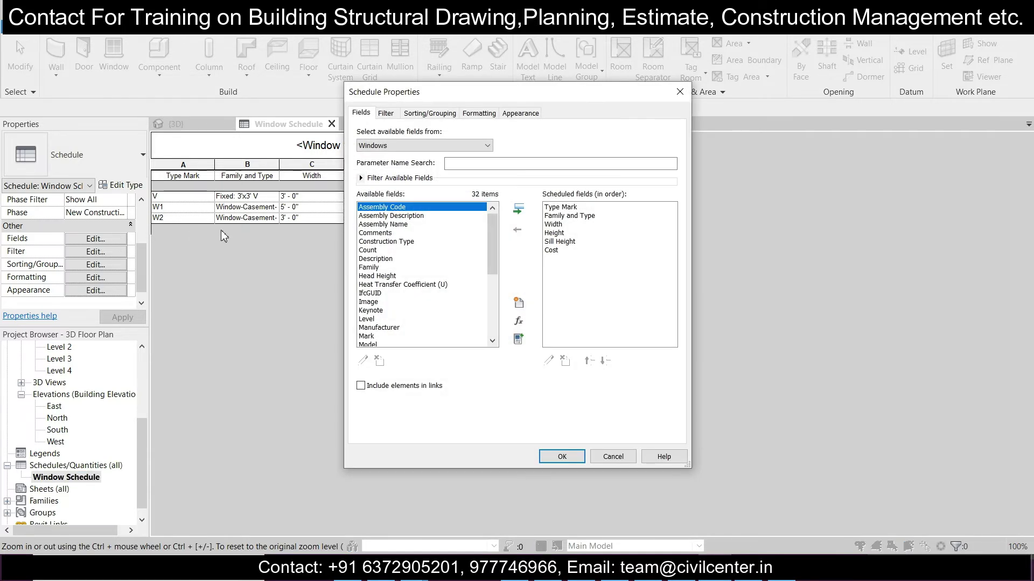
pyautogui.click(430, 113)
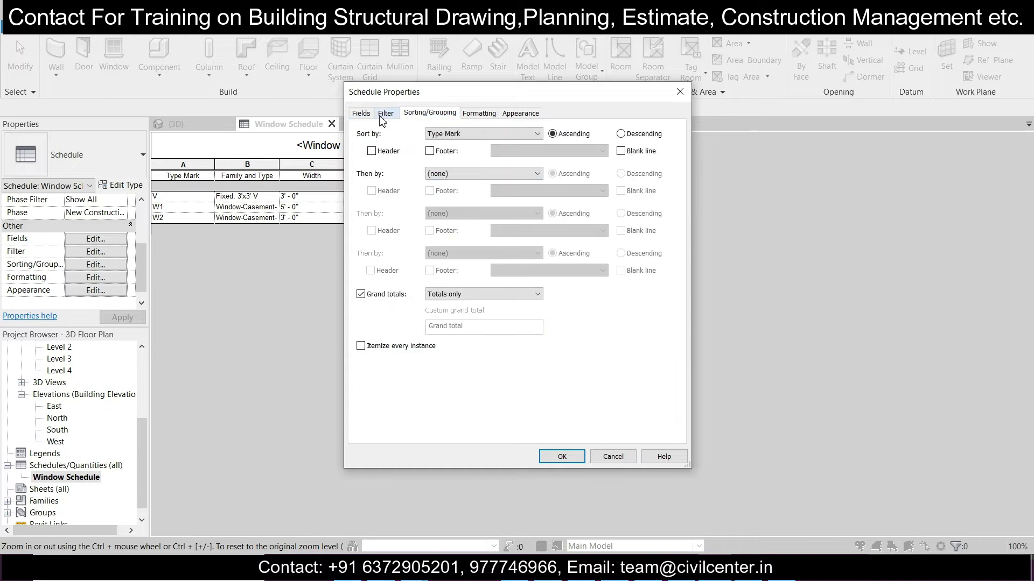
pyautogui.click(384, 115)
pyautogui.click(476, 119)
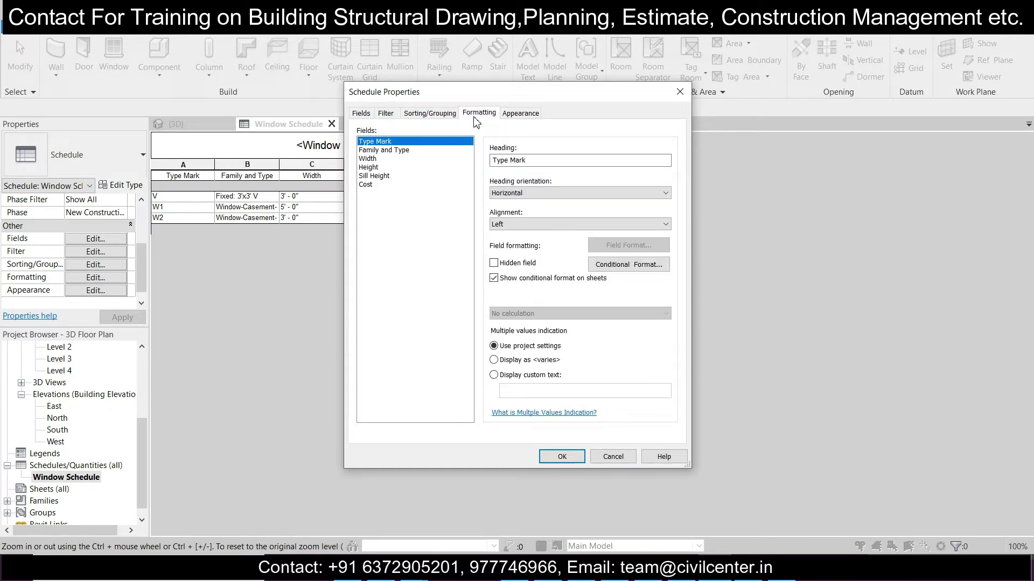
pyautogui.click(416, 114)
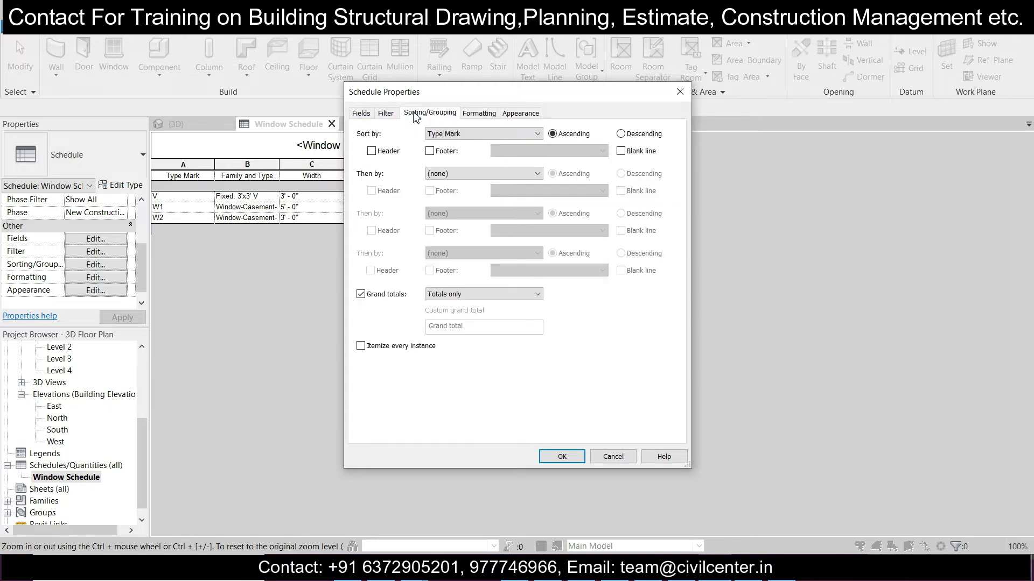
pyautogui.click(504, 298)
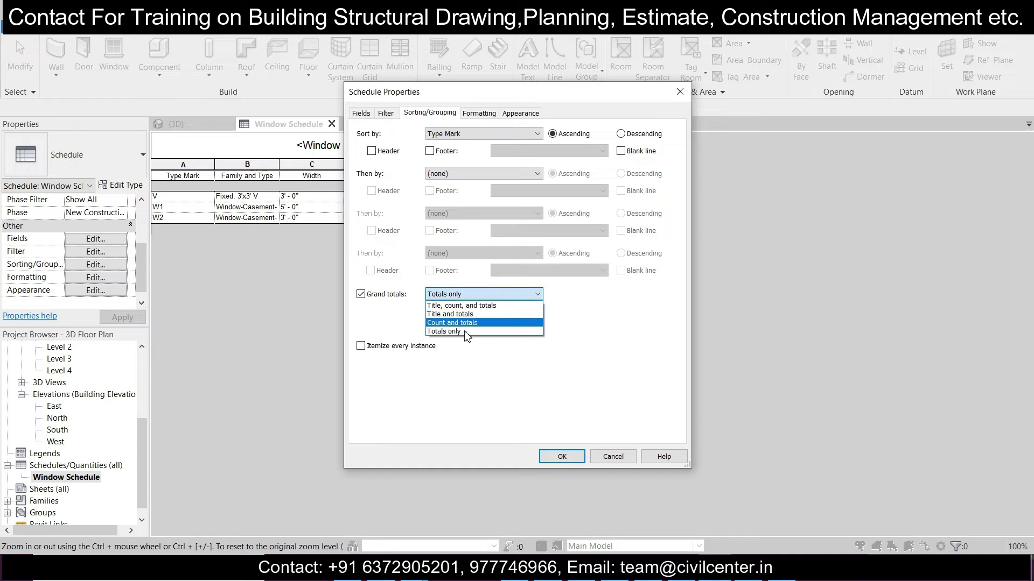
pyautogui.click(472, 307)
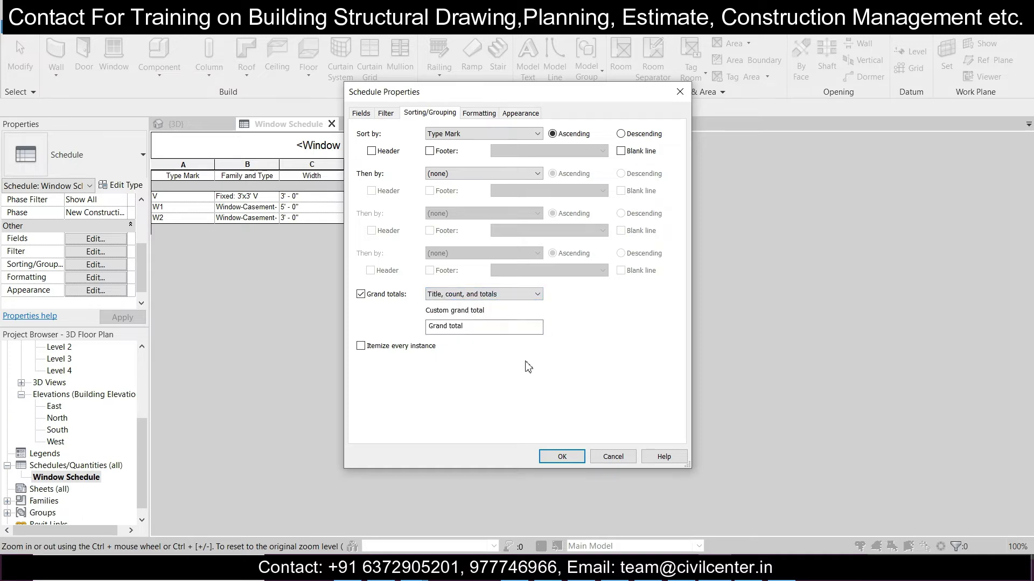
pyautogui.click(561, 457)
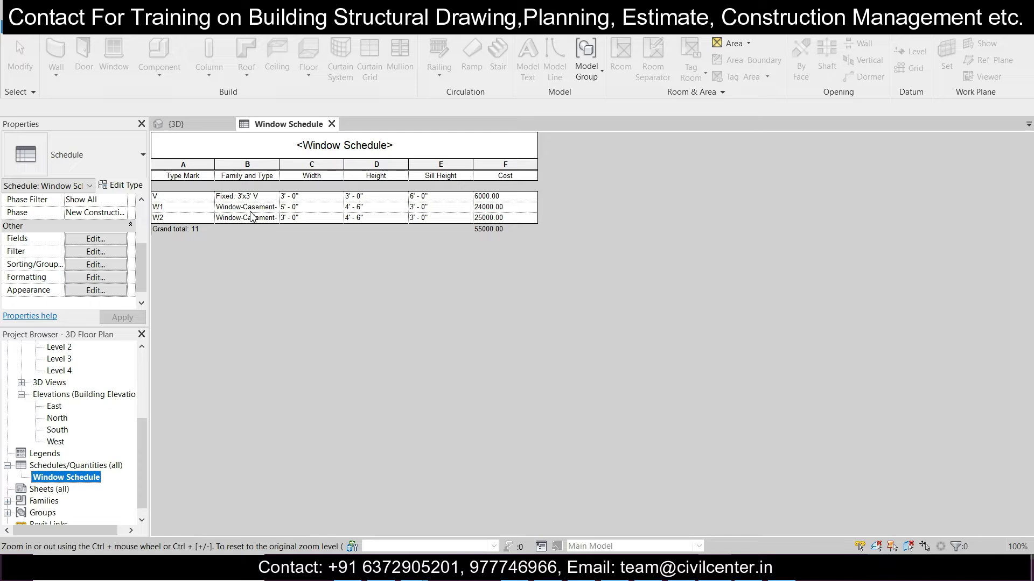
pyautogui.click(197, 127)
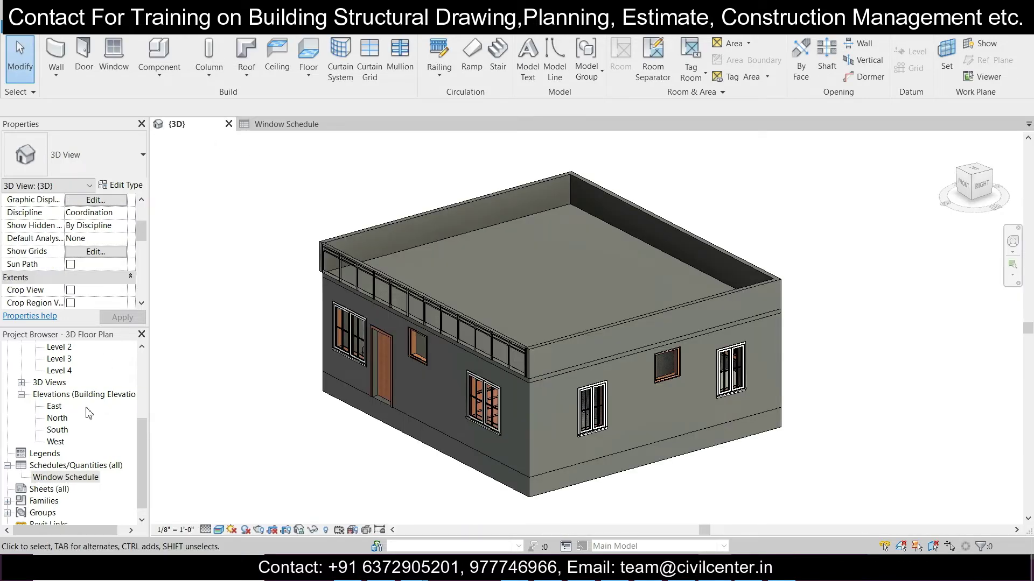
# Step: Open the Level 2 ceiling plan and Level 2 floor plan, centring the floor plan
pyautogui.scroll(1, 97, 388)
pyautogui.doubleClick(60, 383)
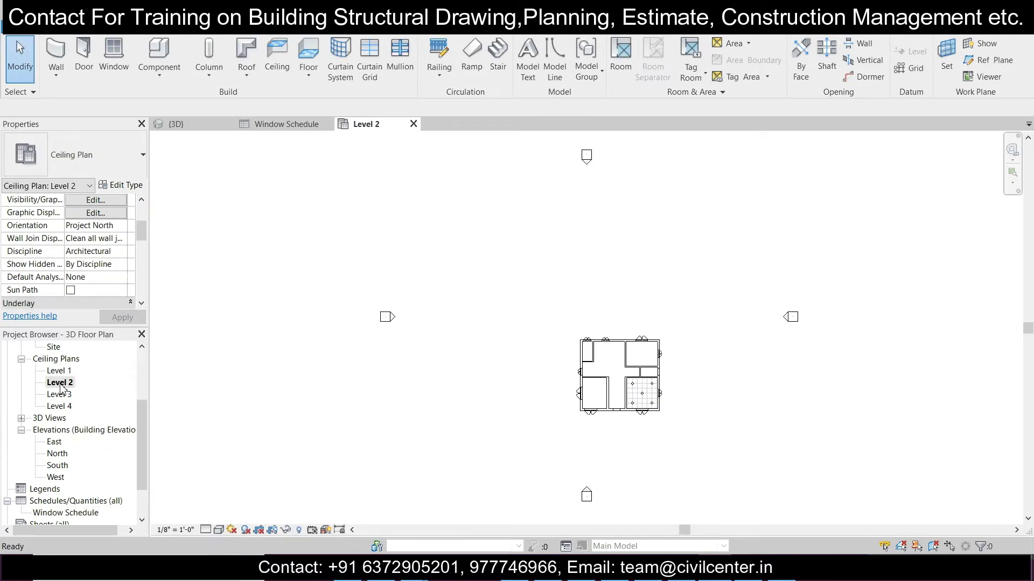
pyautogui.scroll(4, 629, 369)
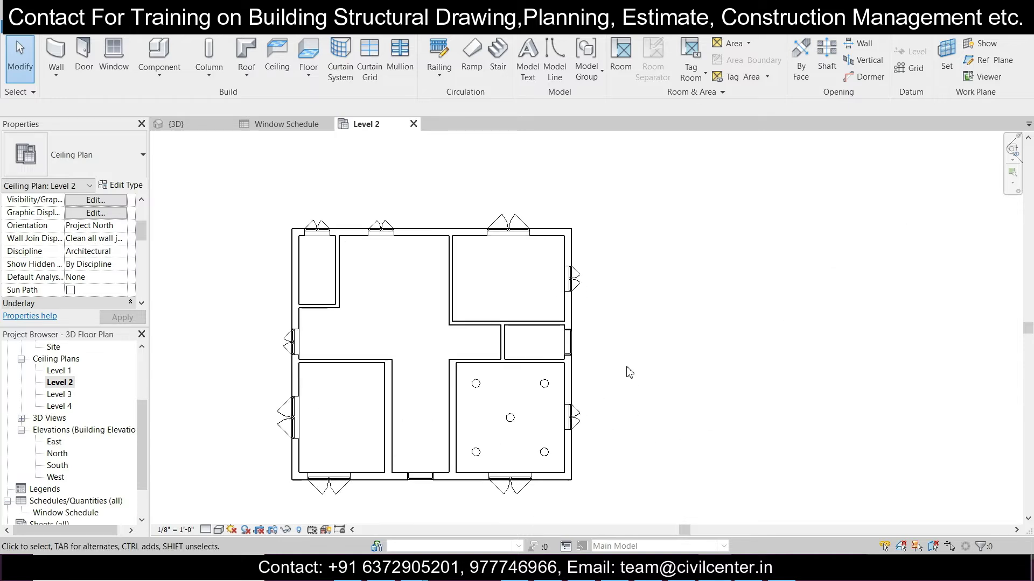
pyautogui.scroll(2, 56, 403)
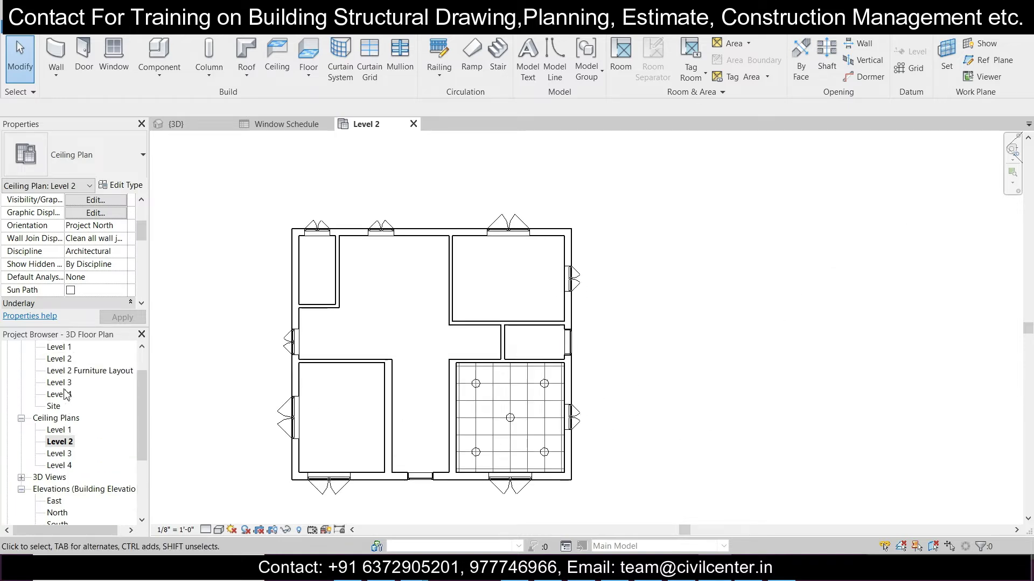
pyautogui.doubleClick(66, 361)
pyautogui.scroll(5, 700, 384)
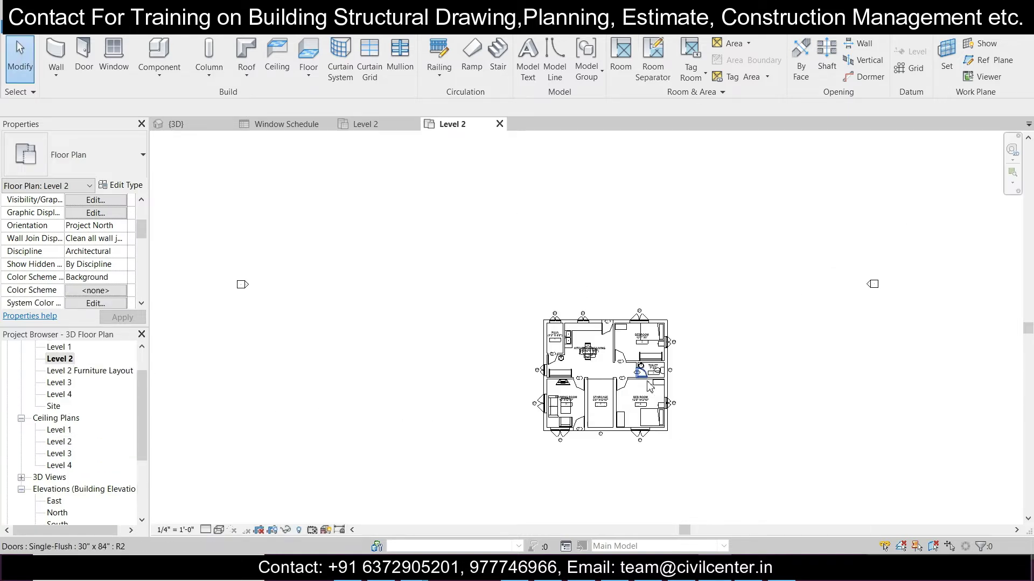
pyautogui.moveTo(716, 384); pyautogui.dragTo(662, 355, button='middle')
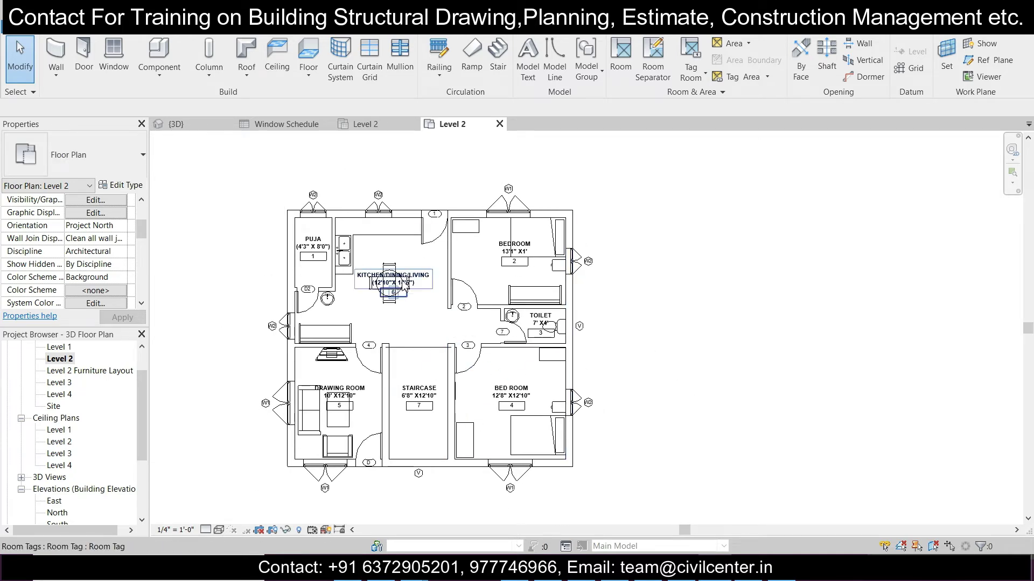
# Step: Return to the 3D house view and select Schedules/Quantities in the Project Browser
pyautogui.click(218, 124)
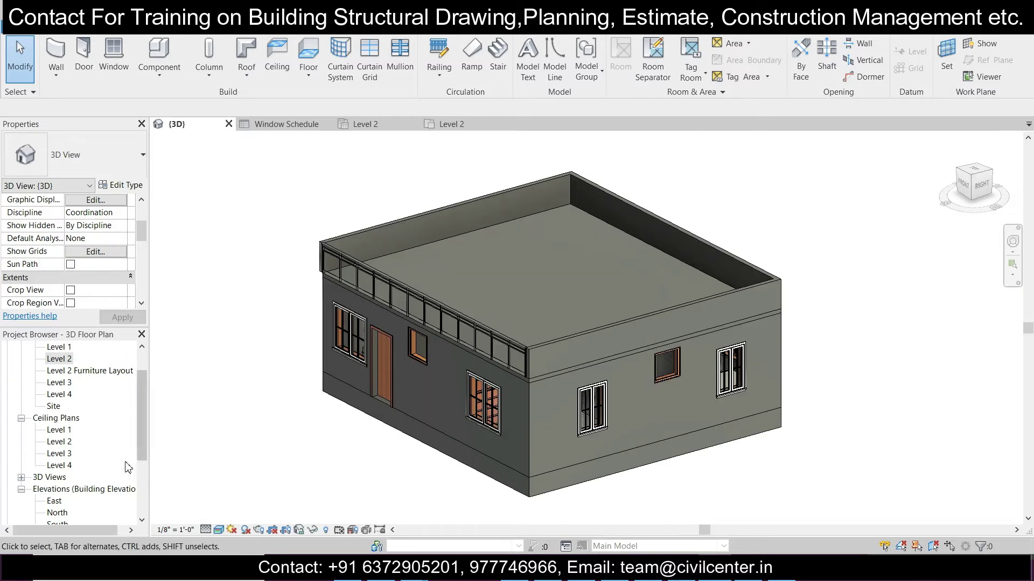
pyautogui.scroll(-2, 128, 467)
pyautogui.click(34, 491)
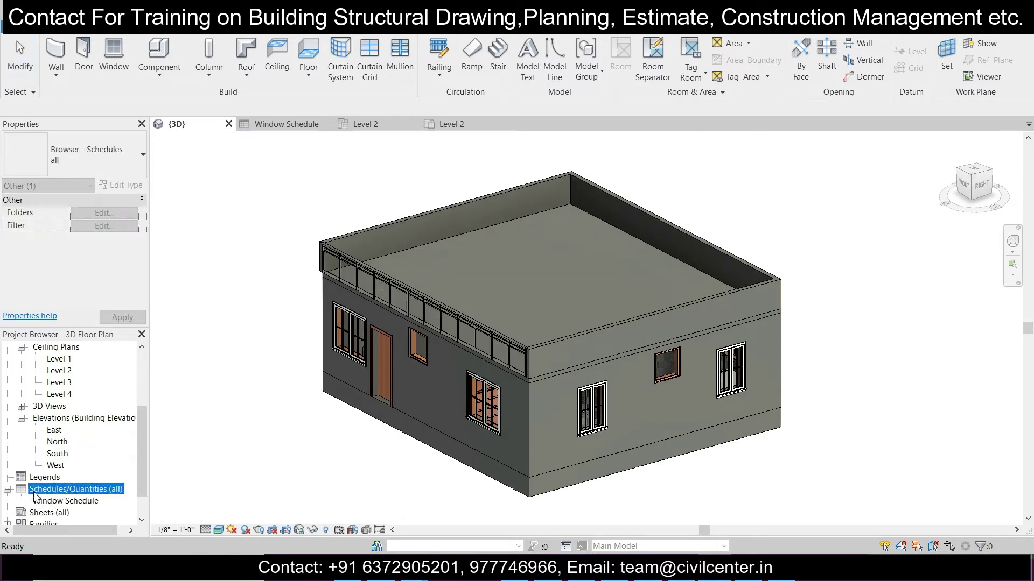
# Step: Create a new schedule for the Doors category, named Door Schedule
pyautogui.rightClick(35, 492)
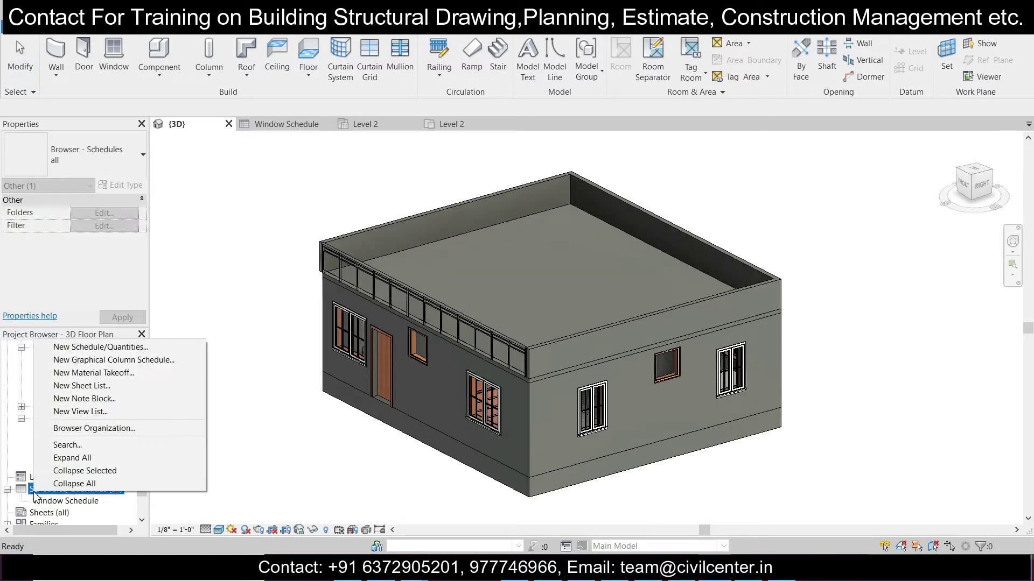
pyautogui.click(123, 353)
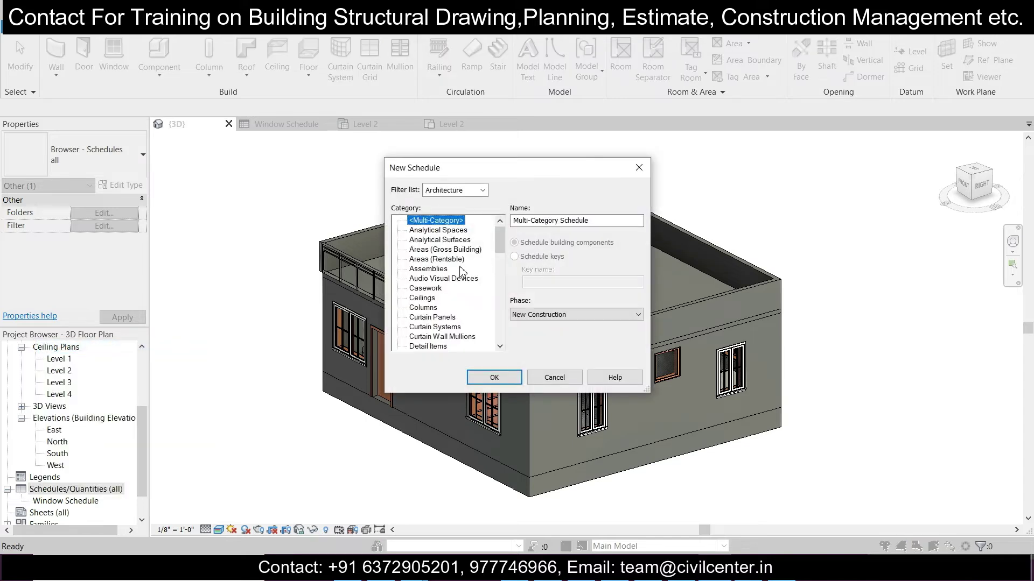
pyautogui.press('d')
pyautogui.click(441, 347)
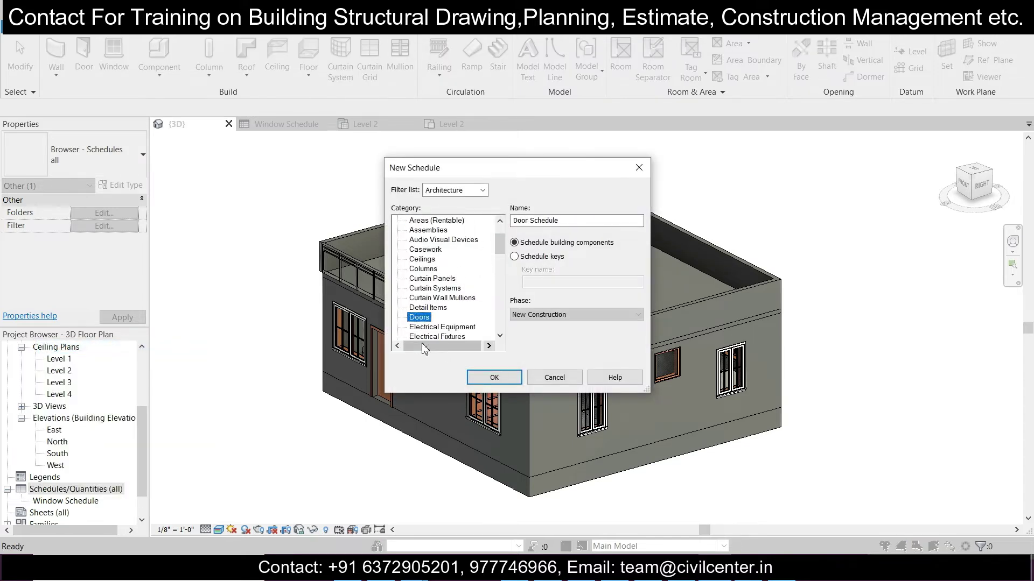
pyautogui.click(494, 377)
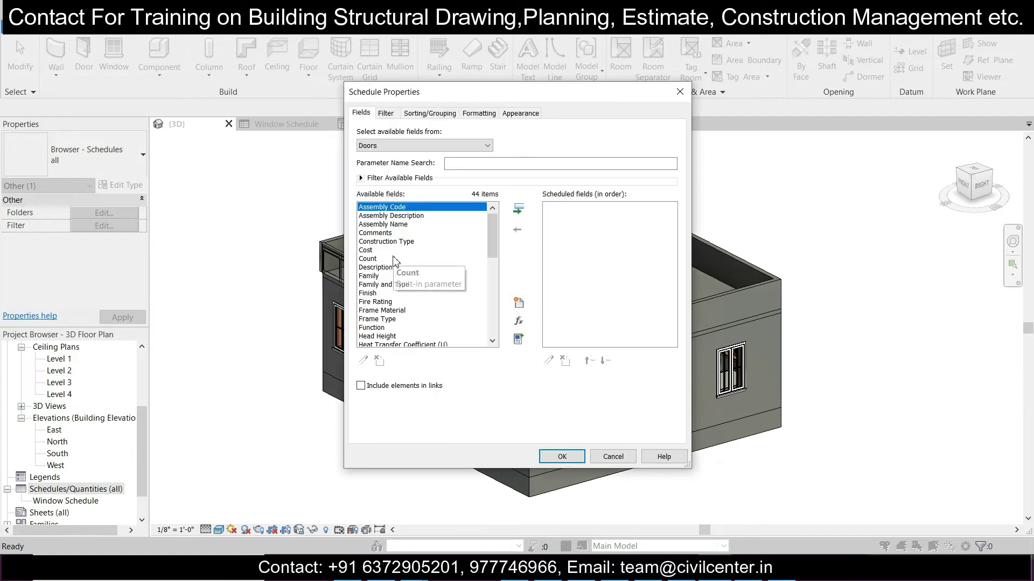
# Step: Add the Cost, Family and Type, and Height fields to the Door Schedule
pyautogui.click(395, 249)
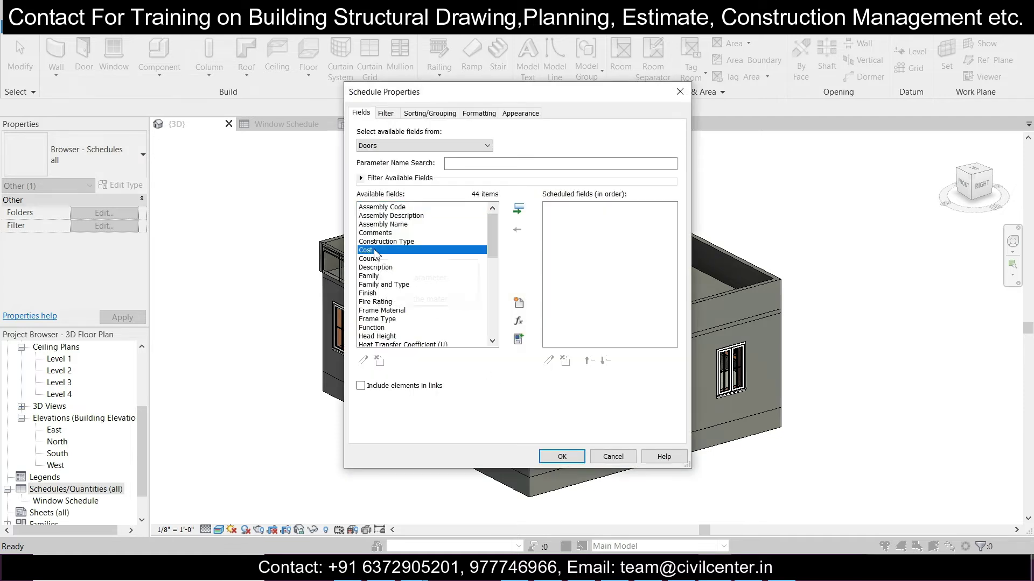
pyautogui.click(518, 209)
pyautogui.click(393, 276)
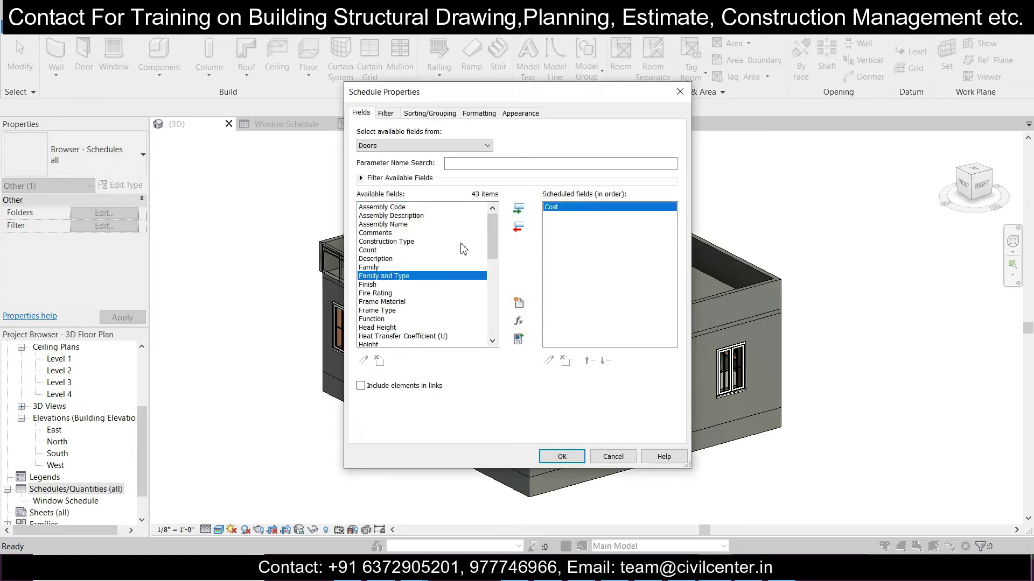
pyautogui.click(518, 209)
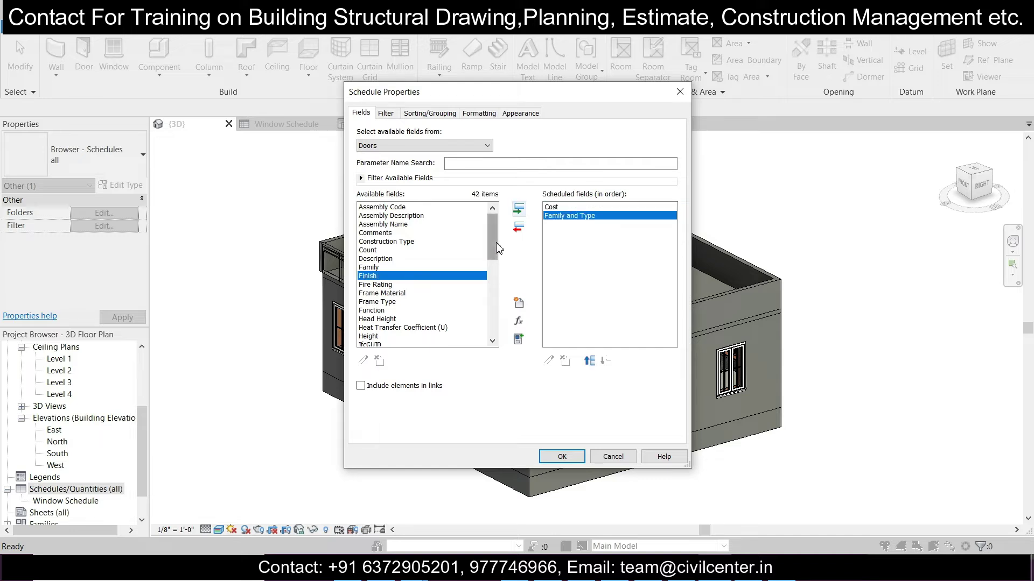
pyautogui.scroll(-2, 496, 243)
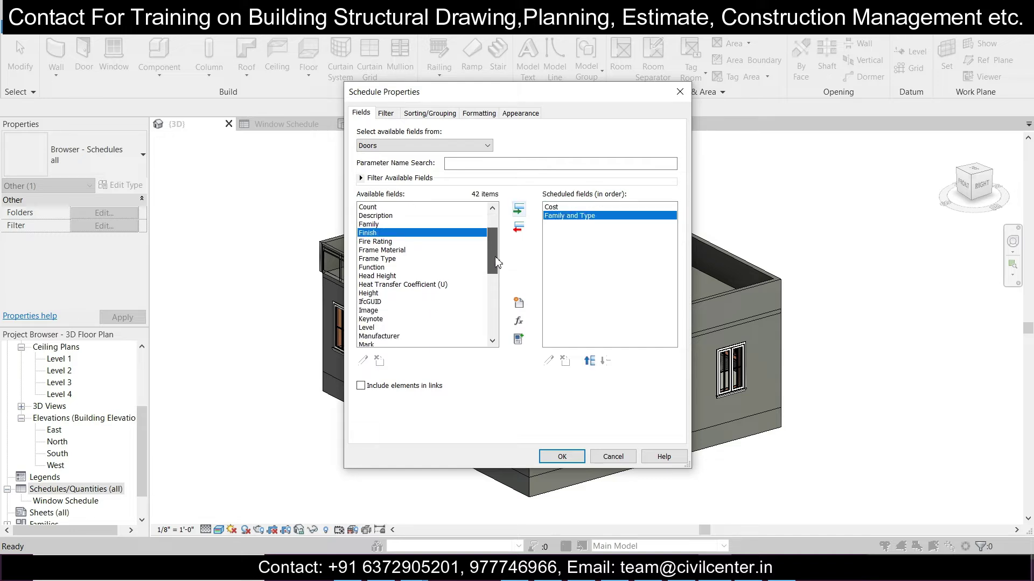
pyautogui.click(372, 293)
pyautogui.click(518, 210)
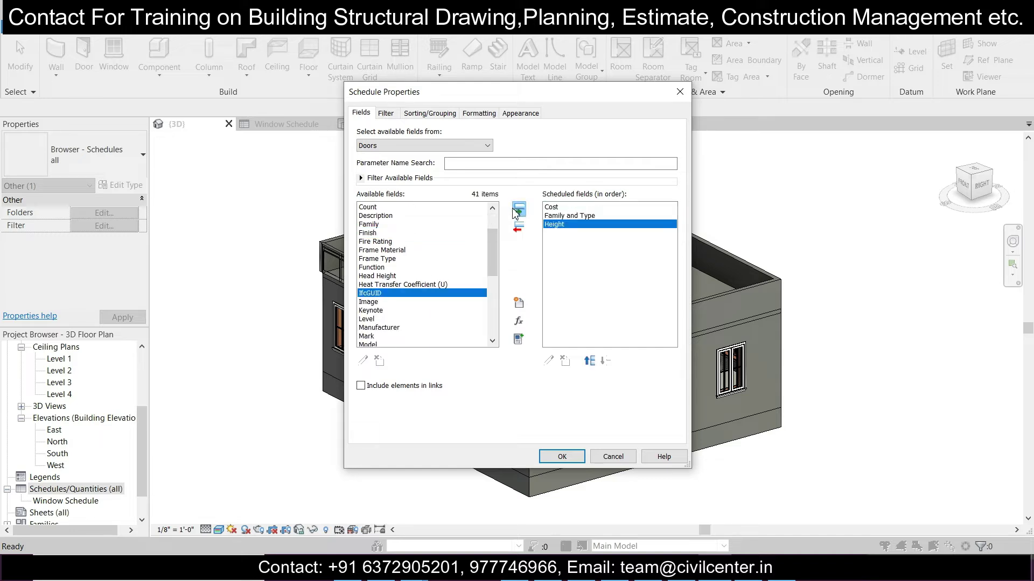
# Step: Add the Sill Height, Type Mark and Width fields to the schedule
pyautogui.moveTo(490, 247); pyautogui.dragTo(418, 300)
pyautogui.click(389, 319)
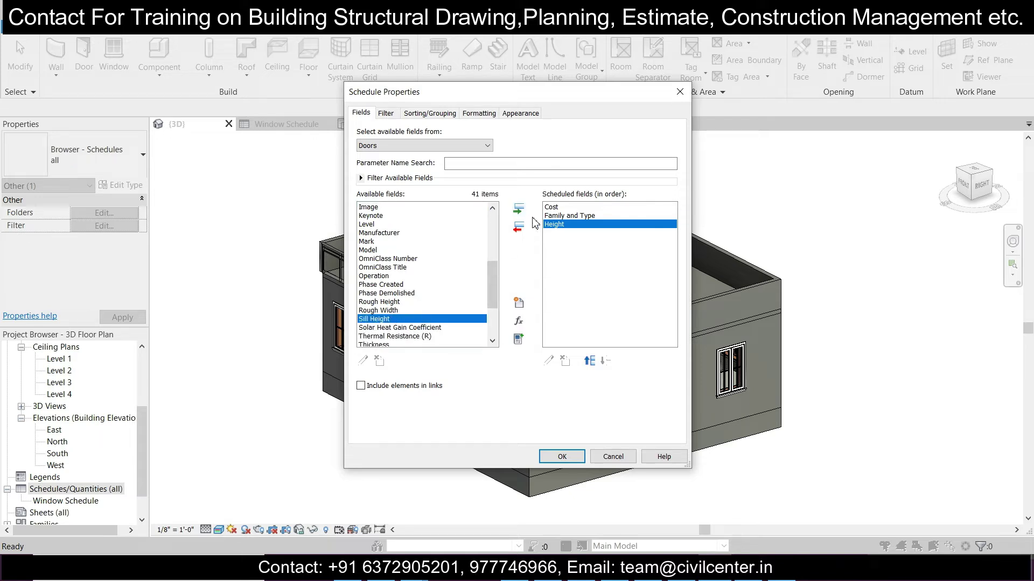
pyautogui.click(518, 209)
pyautogui.moveTo(493, 303); pyautogui.dragTo(491, 330)
pyautogui.click(408, 311)
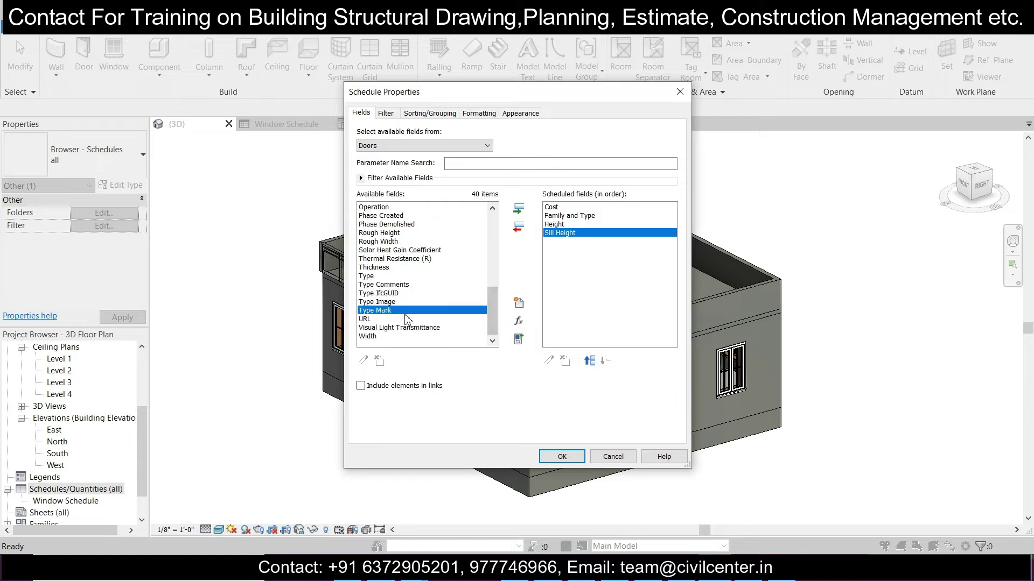
pyautogui.click(518, 209)
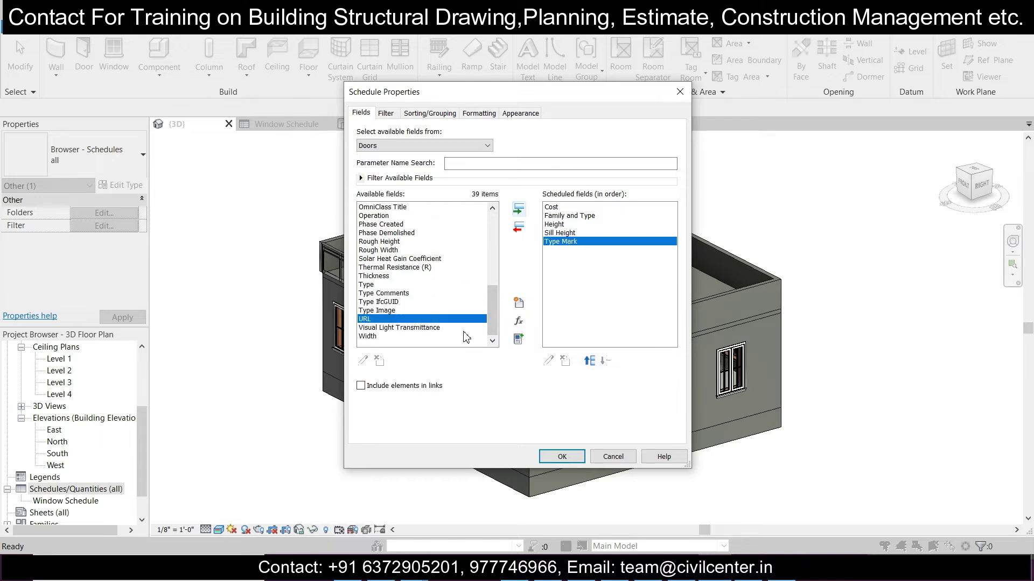
pyautogui.click(405, 337)
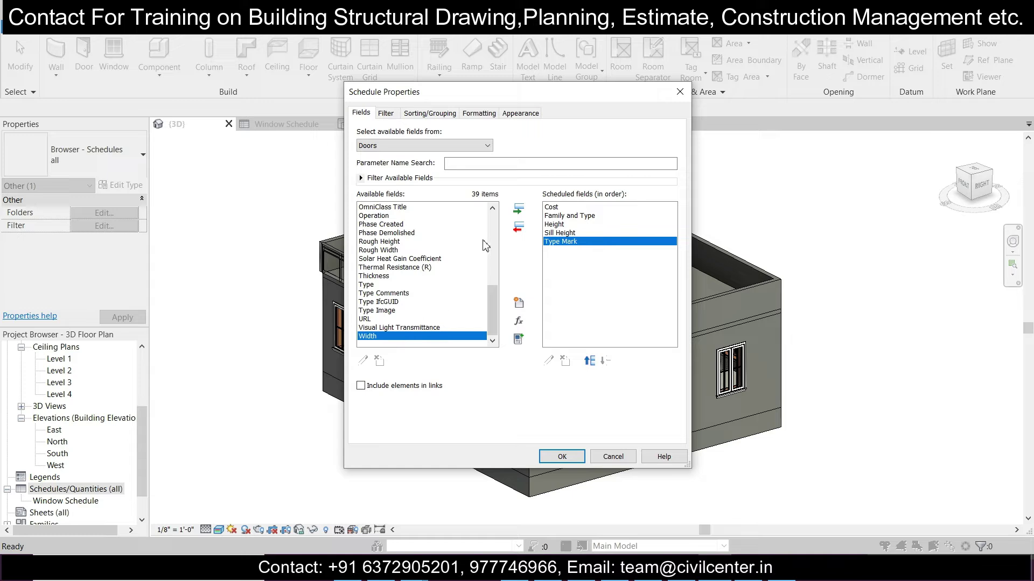
pyautogui.click(518, 209)
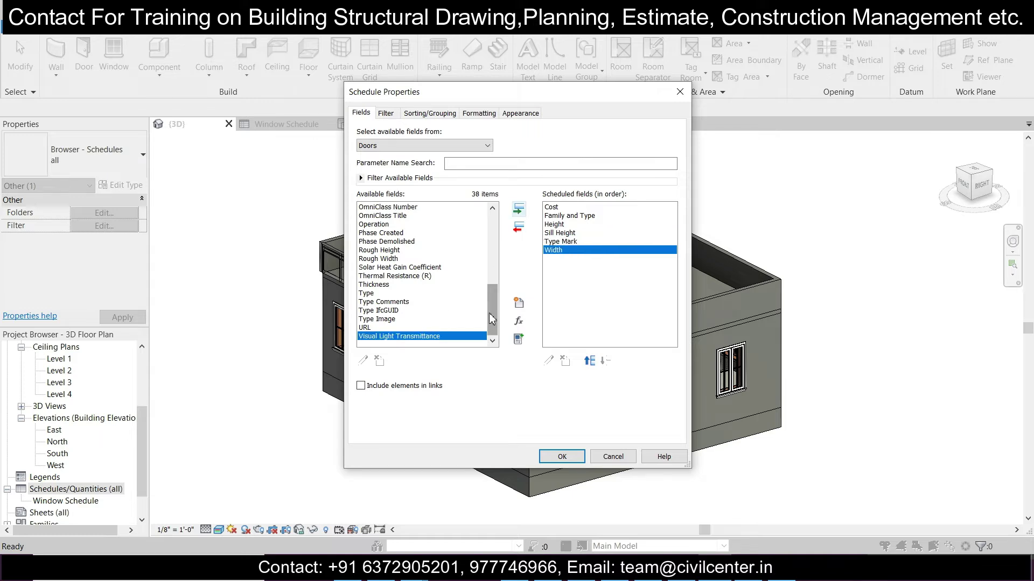
# Step: Reorder the fields to Type Mark, Family and Type, Width, Height, Sill Height, Cost
pyautogui.moveTo(492, 319); pyautogui.dragTo(491, 249)
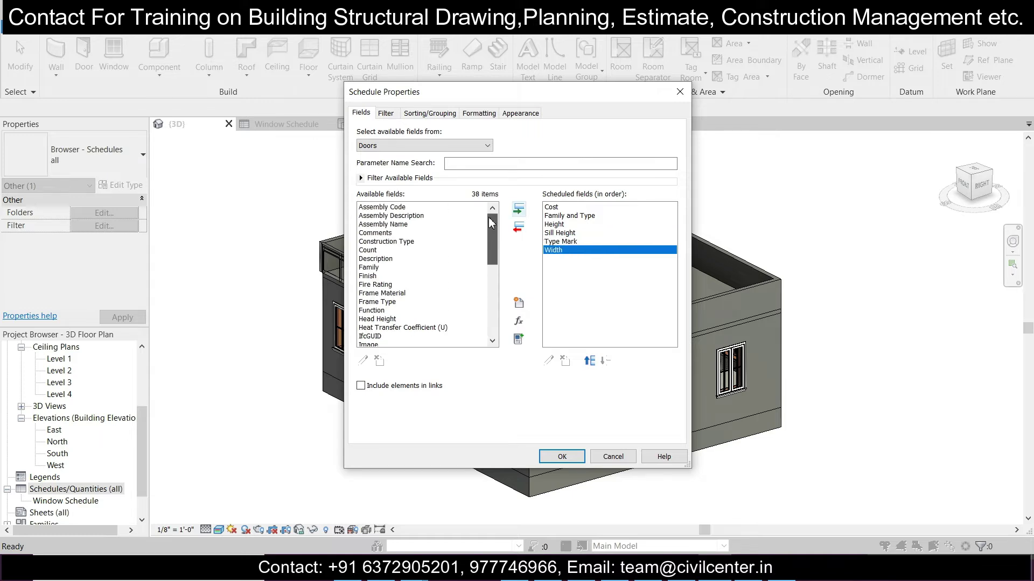
pyautogui.click(561, 241)
pyautogui.click(591, 361)
pyautogui.click(596, 363)
pyautogui.click(596, 363)
pyautogui.click(596, 363)
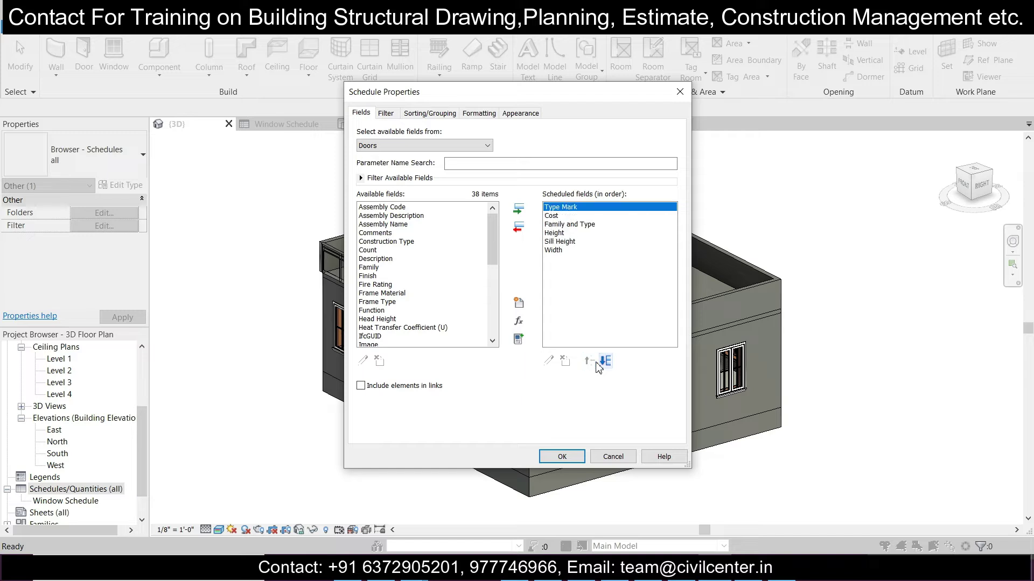
pyautogui.click(555, 216)
pyautogui.click(606, 360)
pyautogui.click(605, 361)
pyautogui.click(605, 361)
pyautogui.click(605, 361)
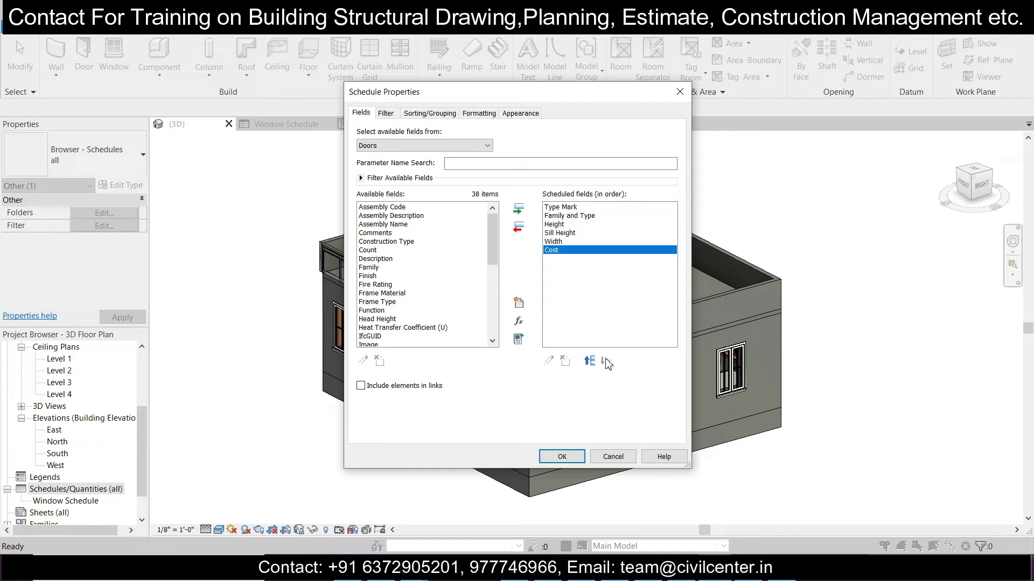
pyautogui.click(587, 241)
pyautogui.click(590, 362)
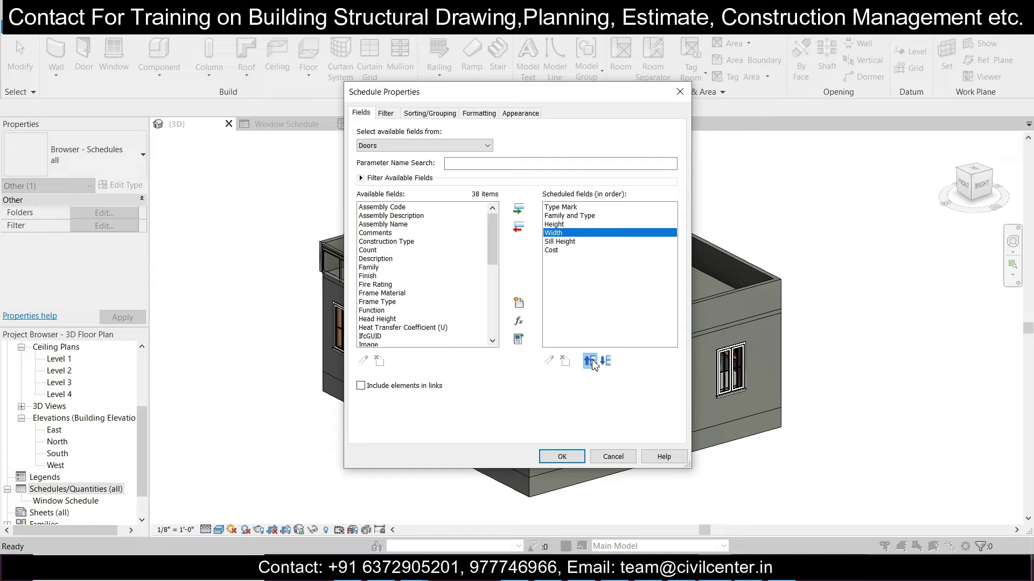
pyautogui.click(590, 361)
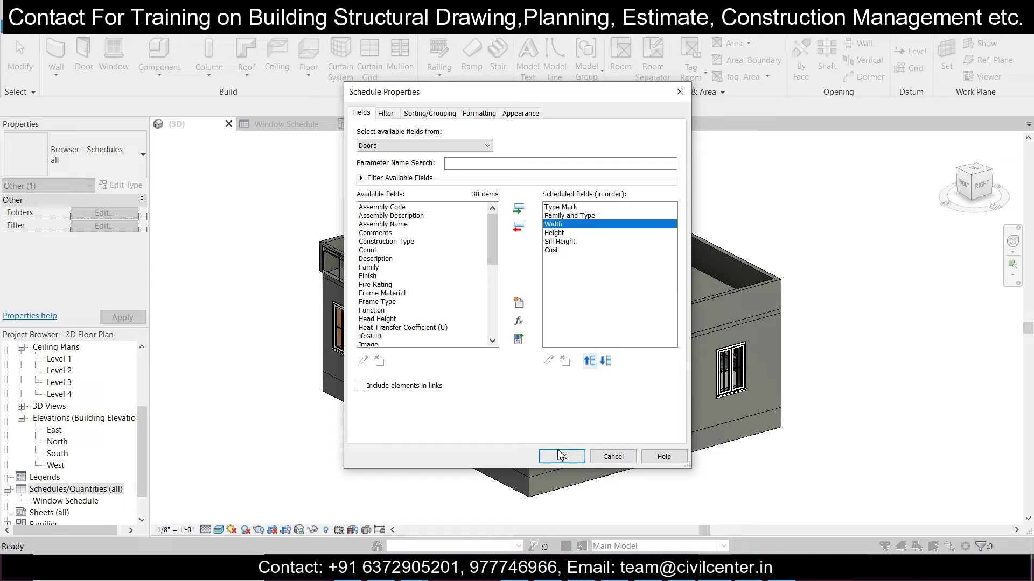
# Step: Sort the Door Schedule by Type Mark
pyautogui.click(394, 114)
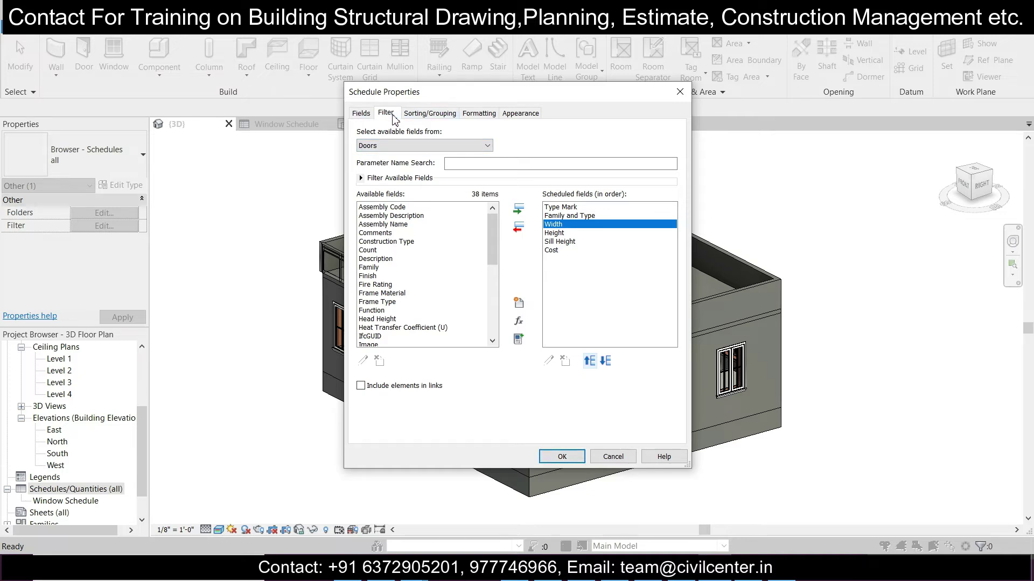
pyautogui.click(424, 114)
pyautogui.click(443, 134)
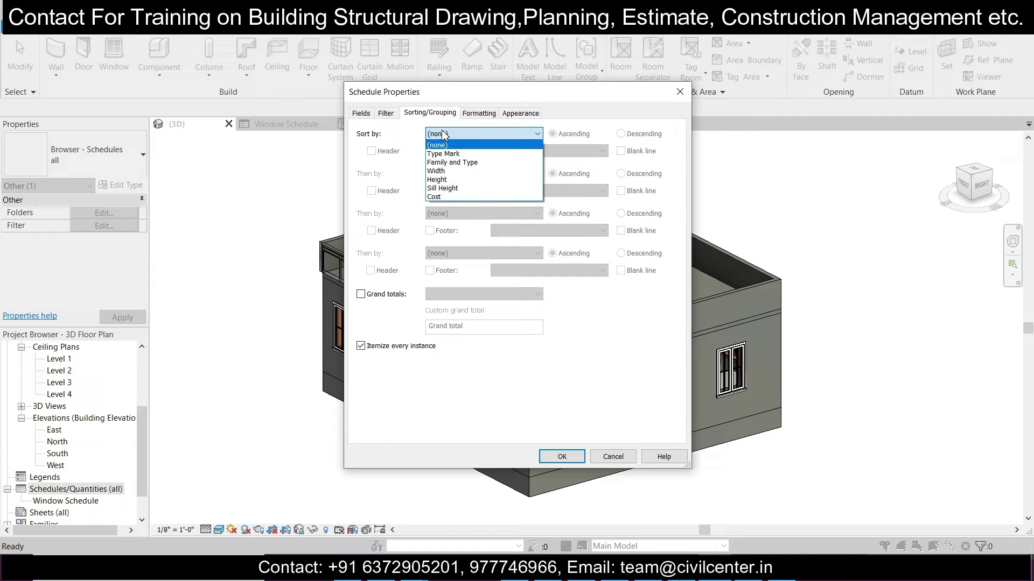
pyautogui.click(445, 153)
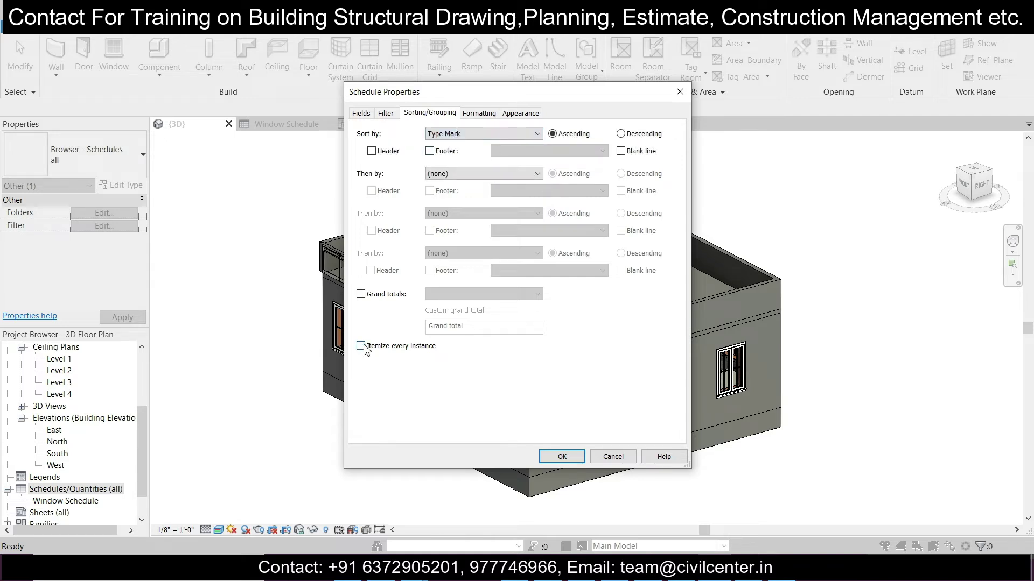
# Step: Set the Cost field to Calculate totals
pyautogui.click(478, 114)
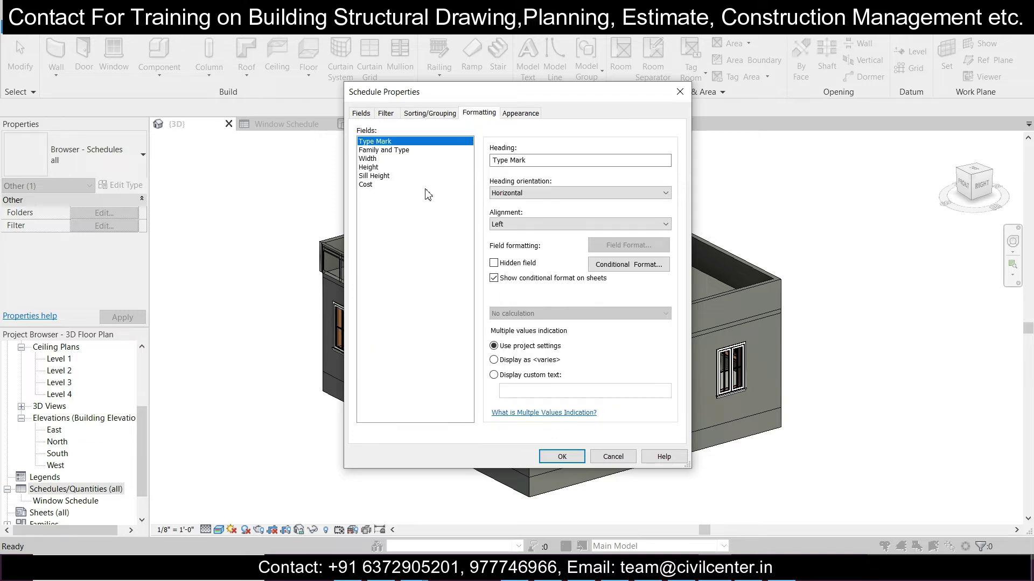
pyautogui.click(371, 184)
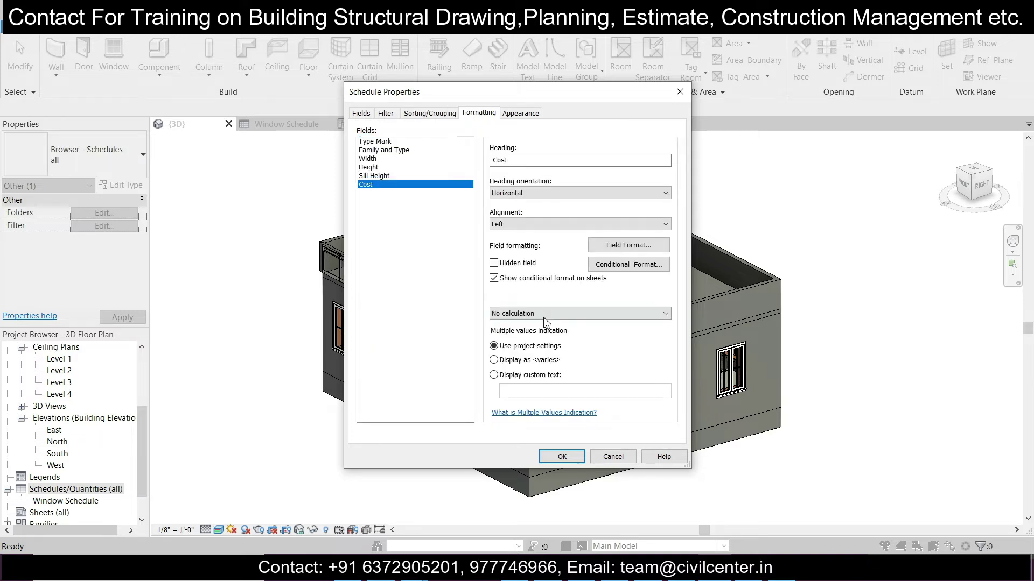
pyautogui.click(538, 313)
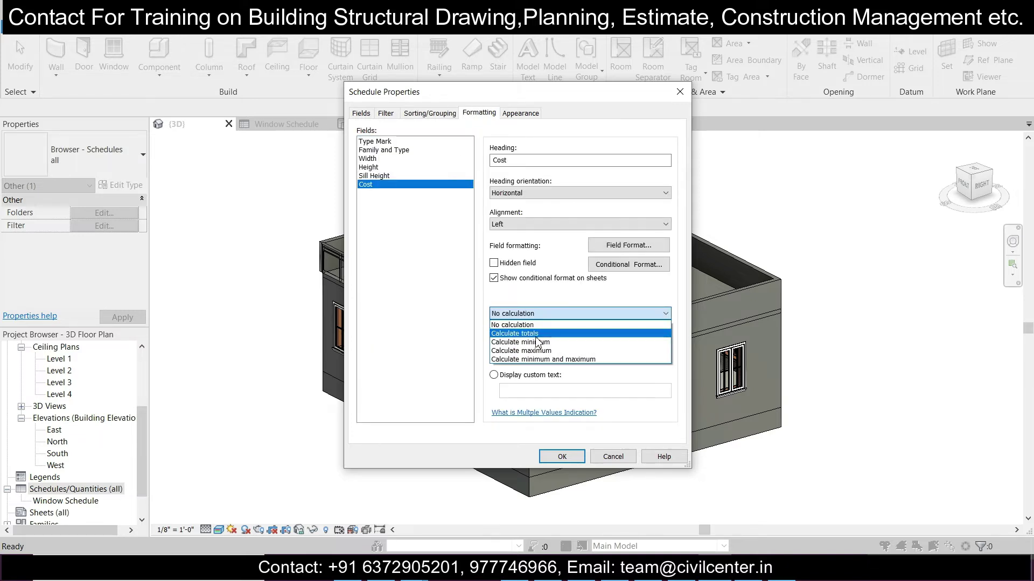
pyautogui.click(537, 334)
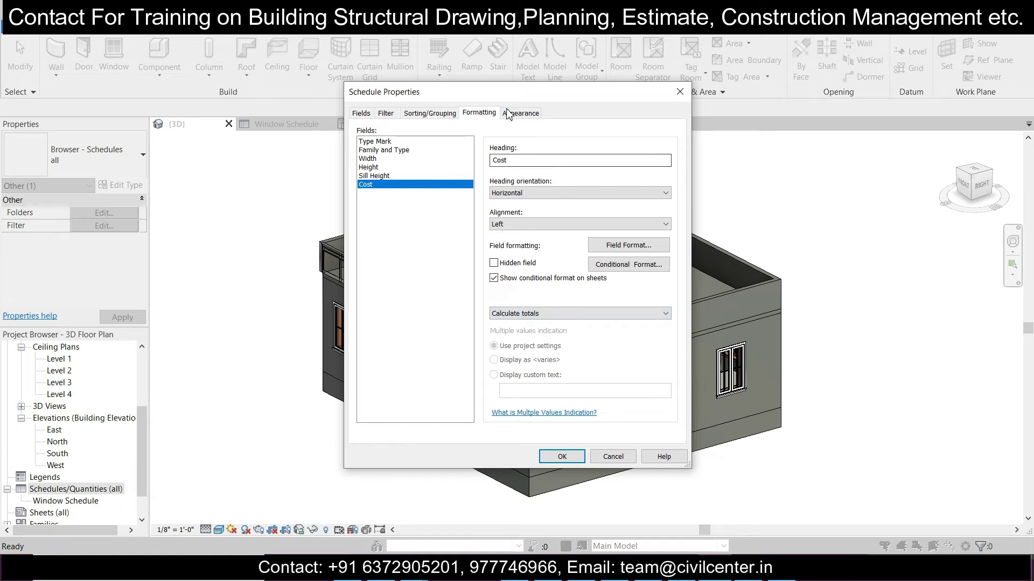
# Step: Turn on Grand totals showing Title, count, and totals, and apply the settings
pyautogui.click(445, 114)
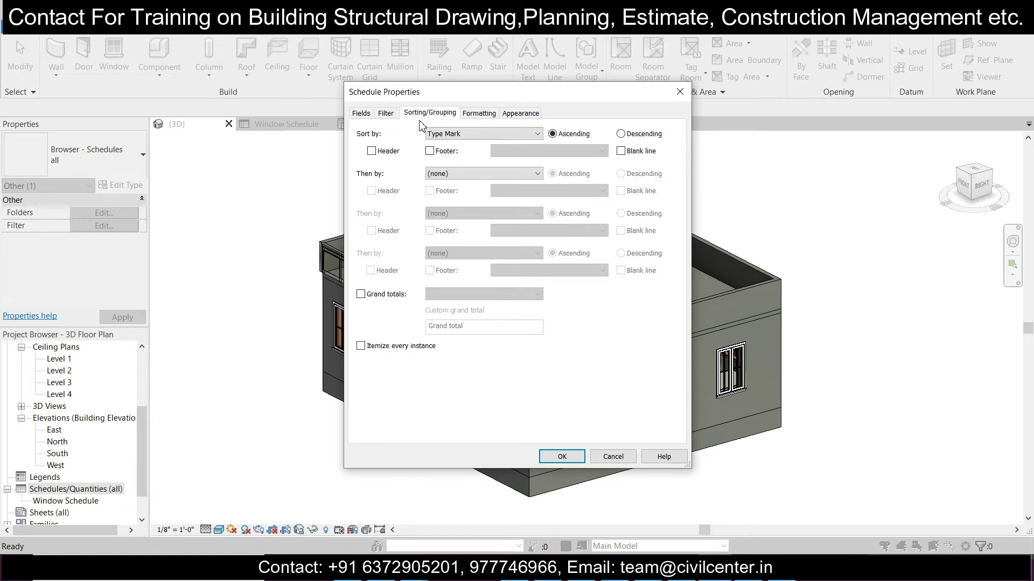
pyautogui.click(385, 294)
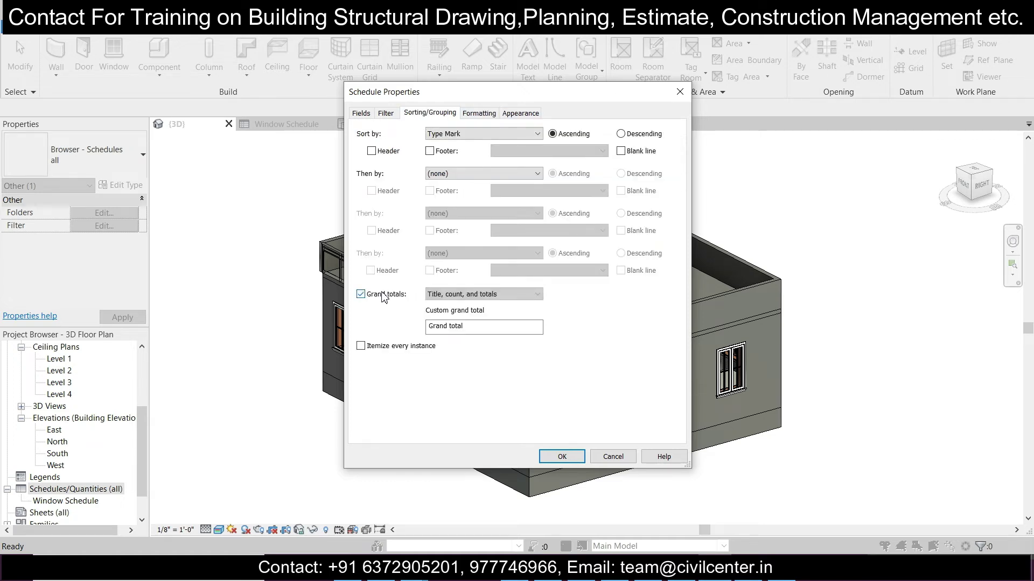
pyautogui.click(442, 295)
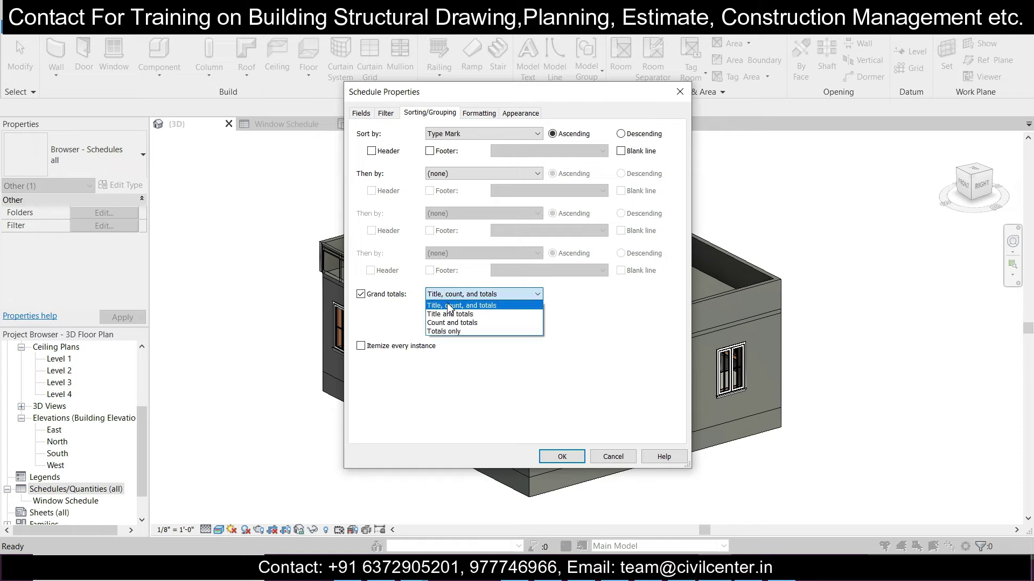
pyautogui.click(446, 305)
pyautogui.click(553, 460)
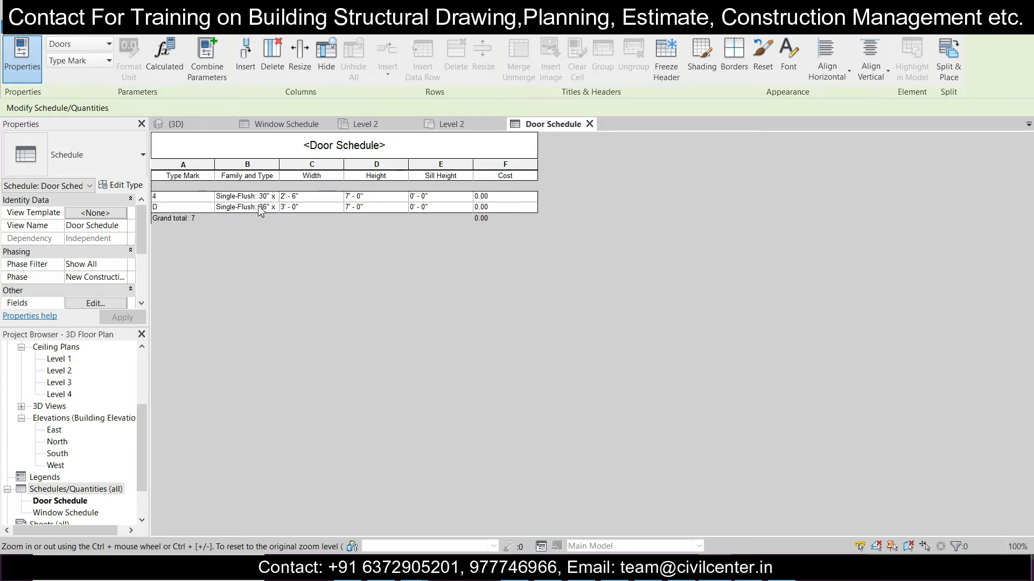
# Step: Change the door type's Type Mark from 4 to D1 for all doors of that type
pyautogui.click(189, 199)
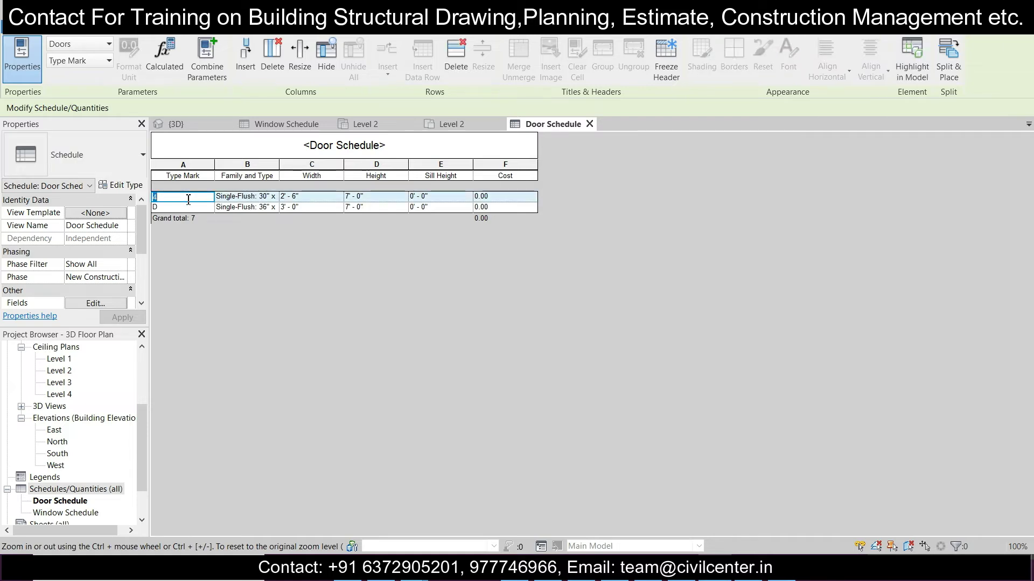
pyautogui.press('BackSpace')
pyautogui.click(447, 213)
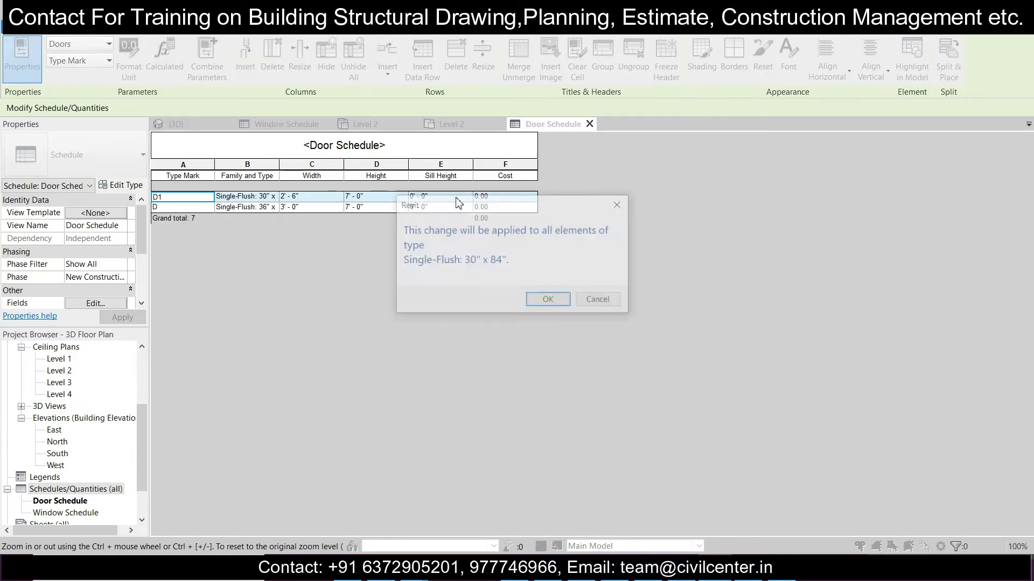
pyautogui.click(543, 306)
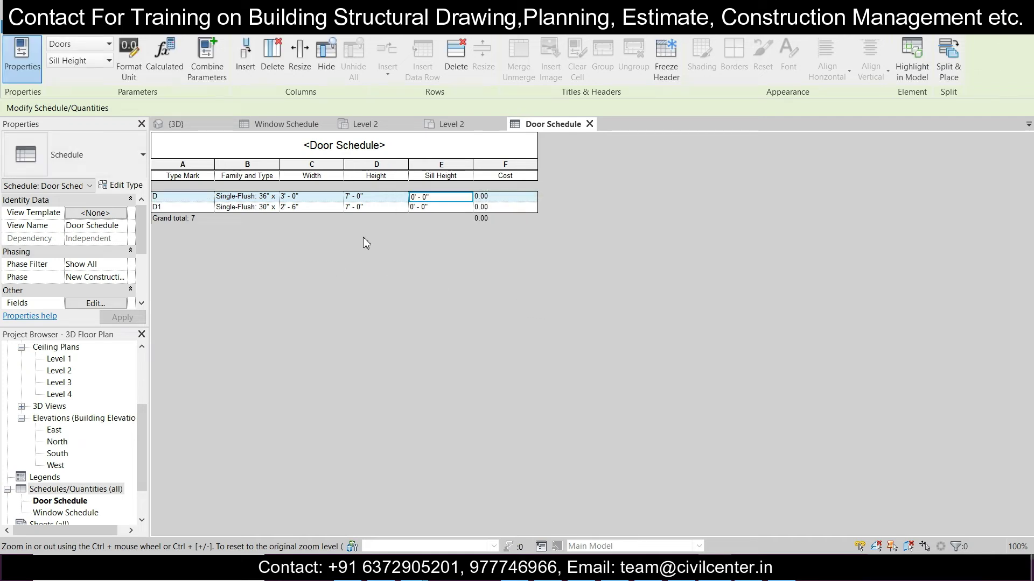
pyautogui.click(200, 209)
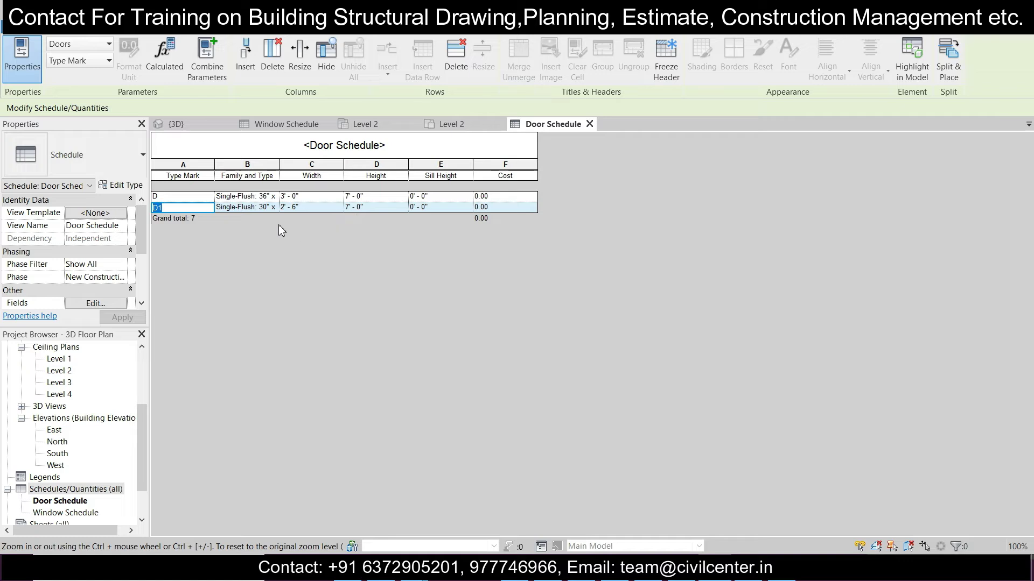
pyautogui.click(202, 197)
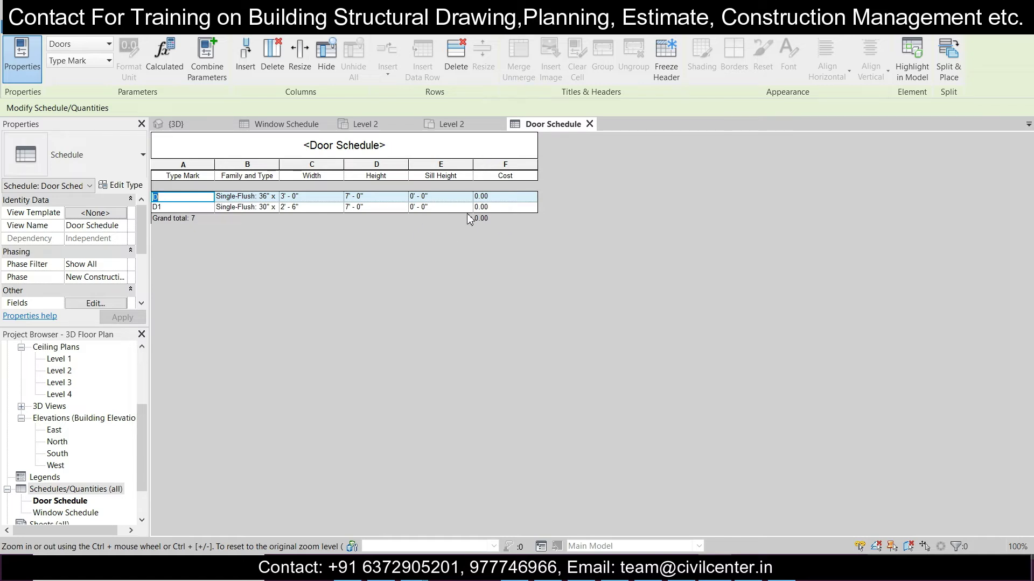
# Step: Return to the 3D house view and bring up the Sheets (all) options in the Project Browser
pyautogui.click(182, 125)
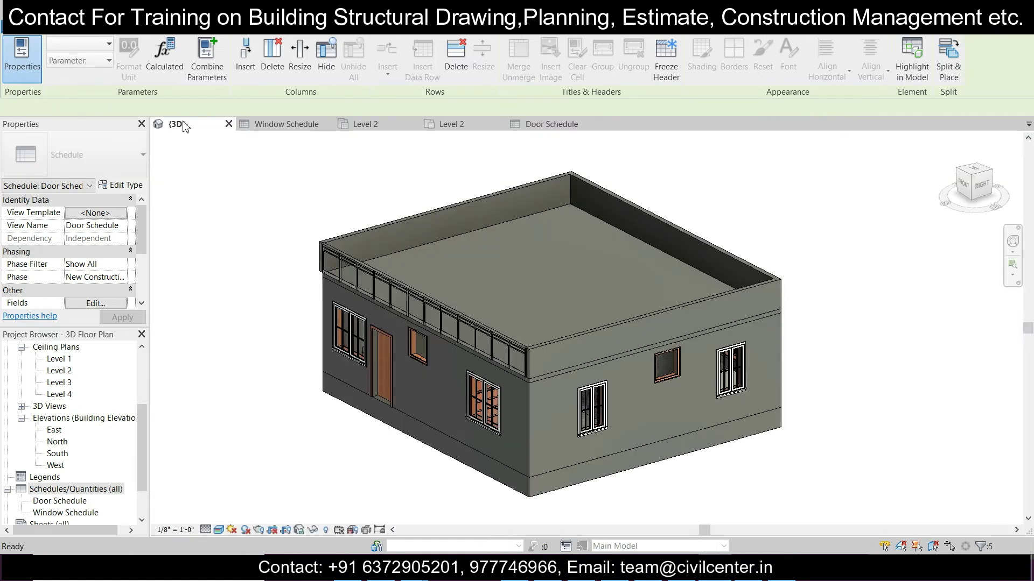
pyautogui.scroll(-1, 108, 458)
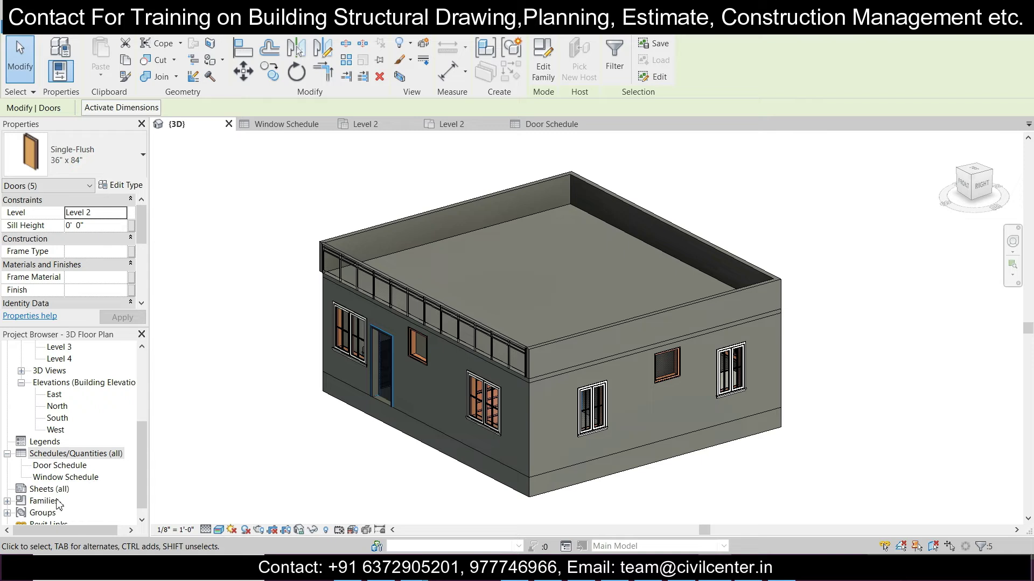
pyautogui.click(56, 494)
pyautogui.rightClick(56, 495)
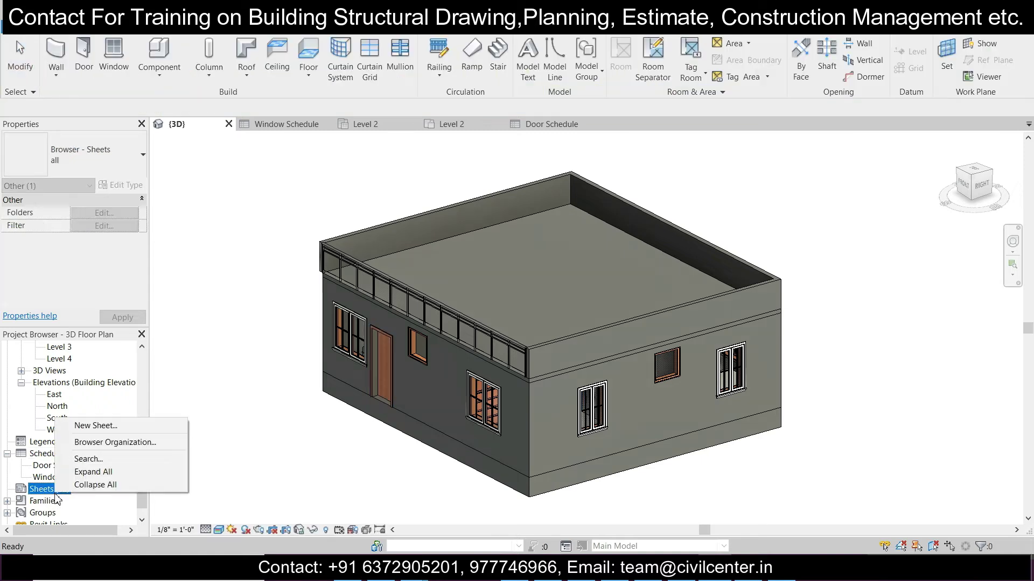
# Step: Start a new sheet and browse to Libraries > English > US > Titleblocks to load a titleblock
pyautogui.click(97, 426)
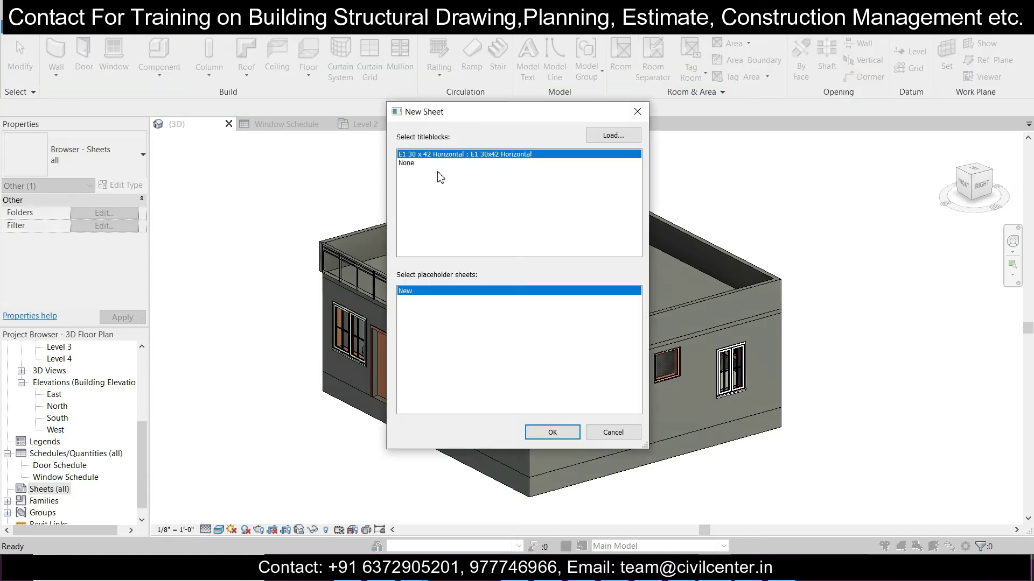
pyautogui.click(600, 139)
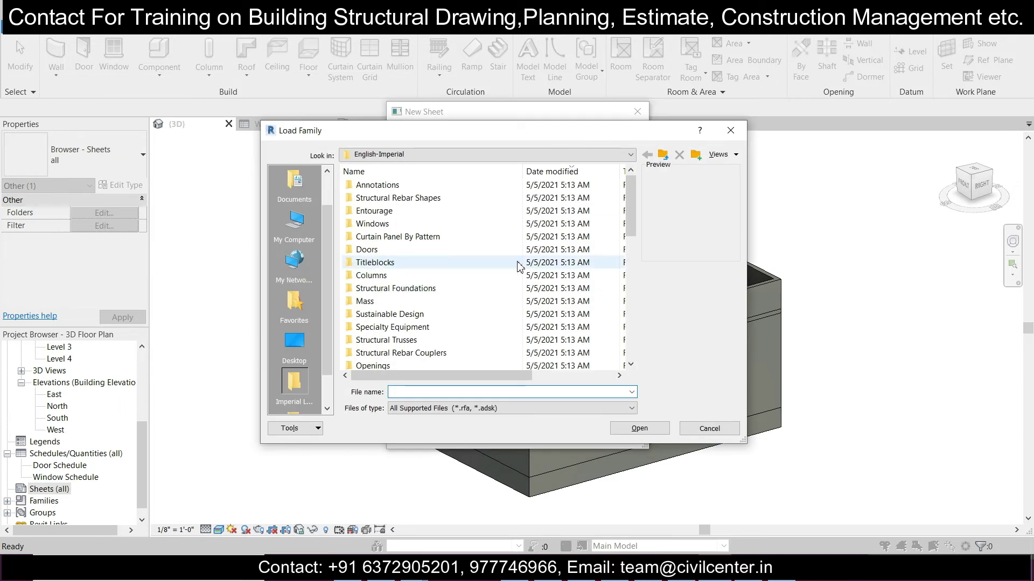
pyautogui.click(662, 155)
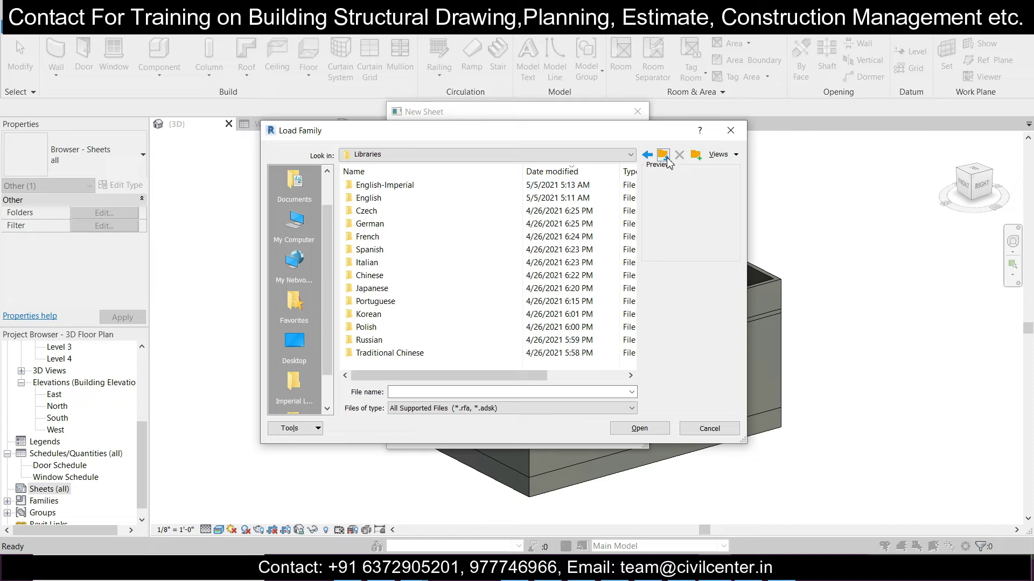
pyautogui.click(664, 156)
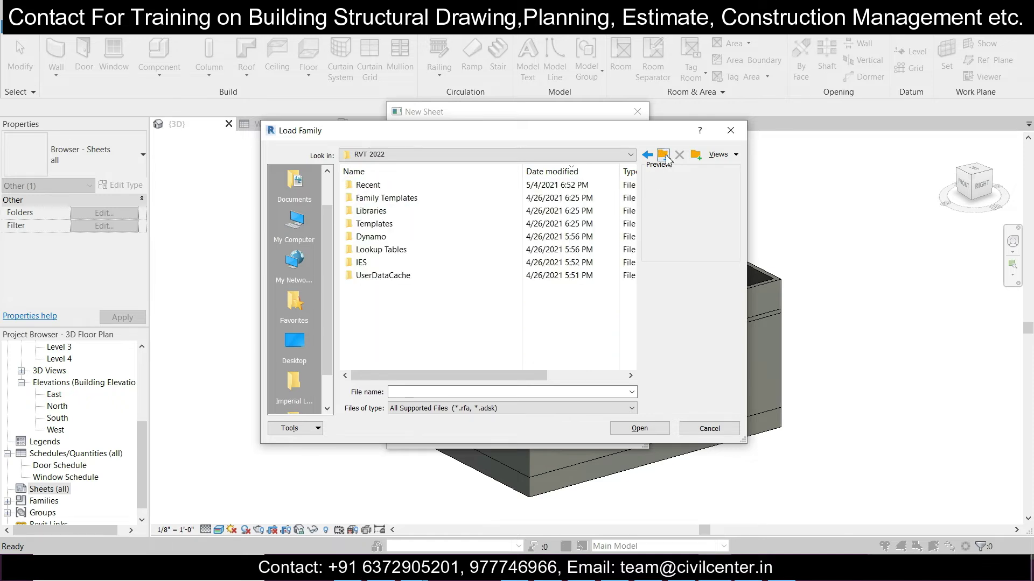
pyautogui.doubleClick(538, 212)
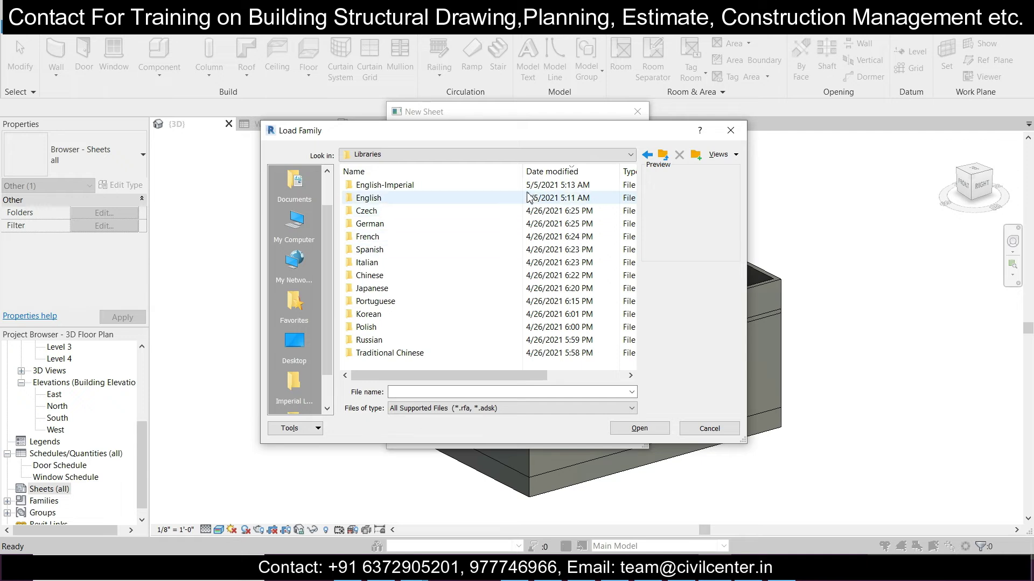
pyautogui.click(529, 187)
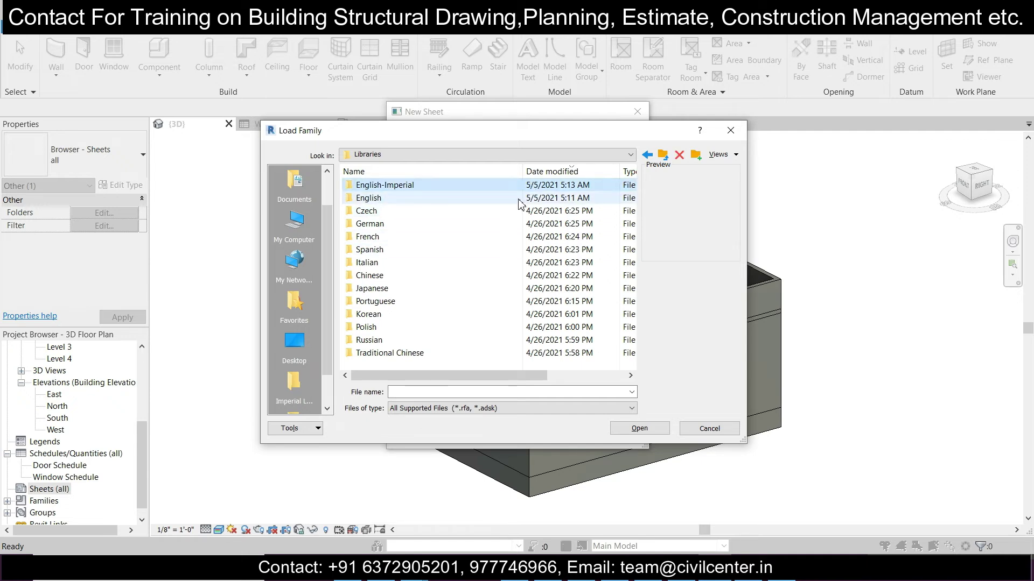
pyautogui.doubleClick(519, 199)
pyautogui.doubleClick(506, 185)
pyautogui.click(508, 276)
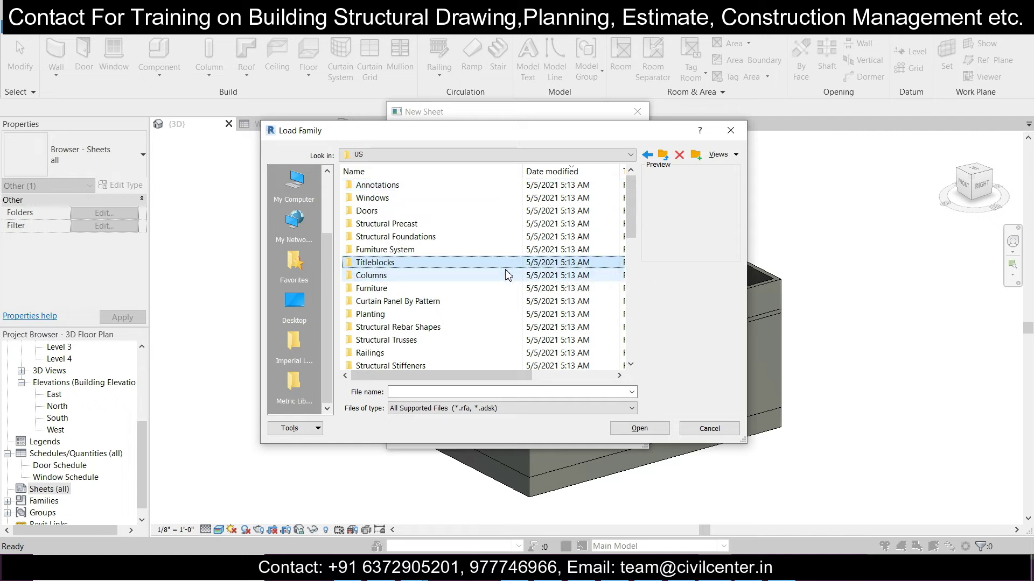
pyautogui.doubleClick(509, 263)
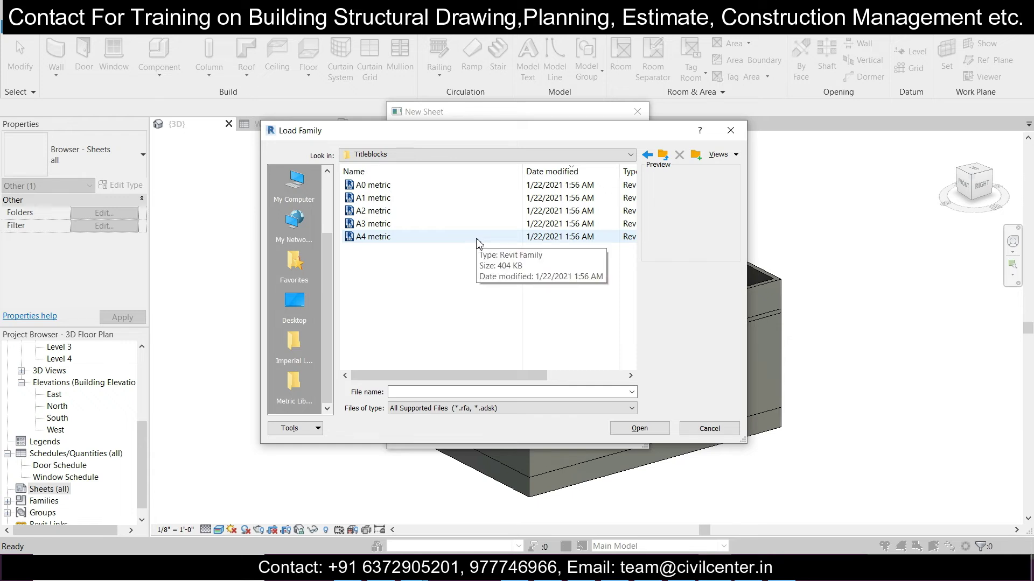
# Step: Load the A2 metric titleblock and create sheet A101 with it
pyautogui.click(478, 212)
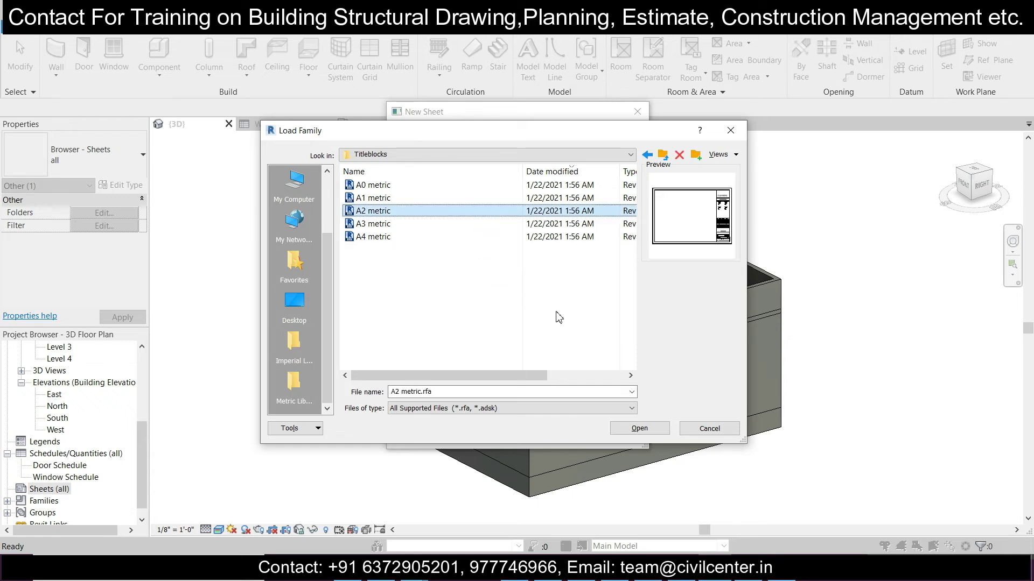
pyautogui.click(641, 429)
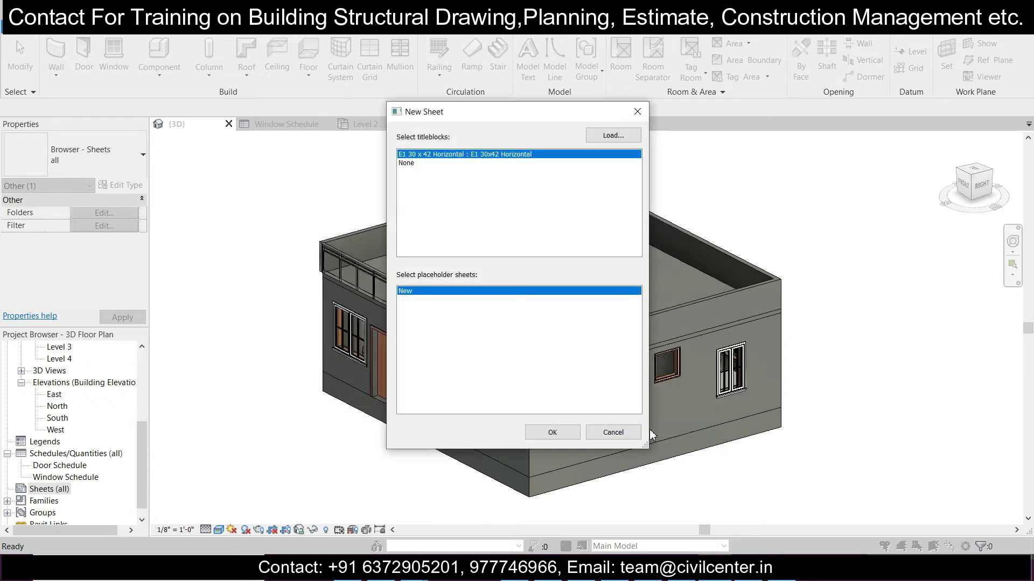
pyautogui.click(571, 434)
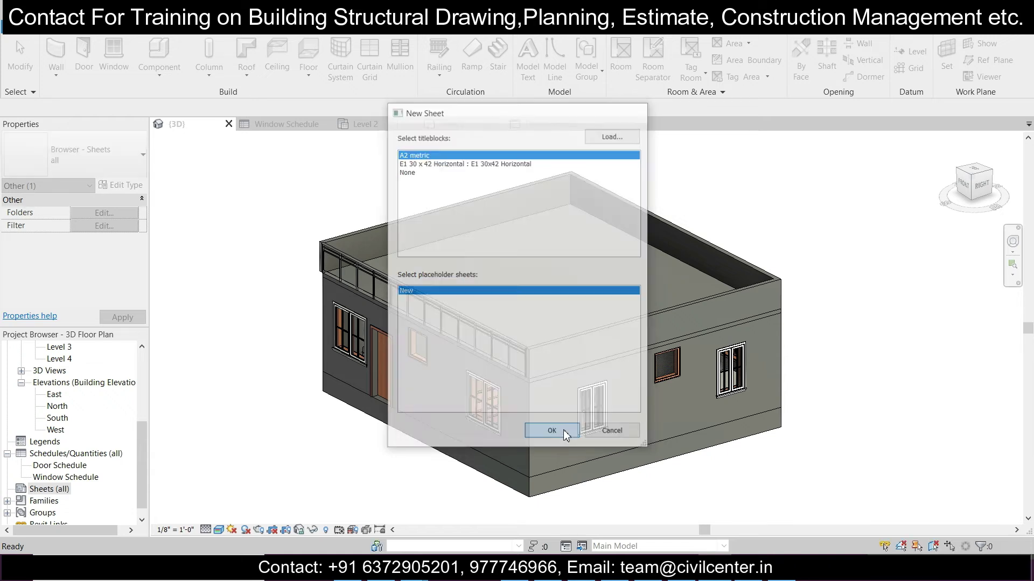
pyautogui.scroll(3, 678, 296)
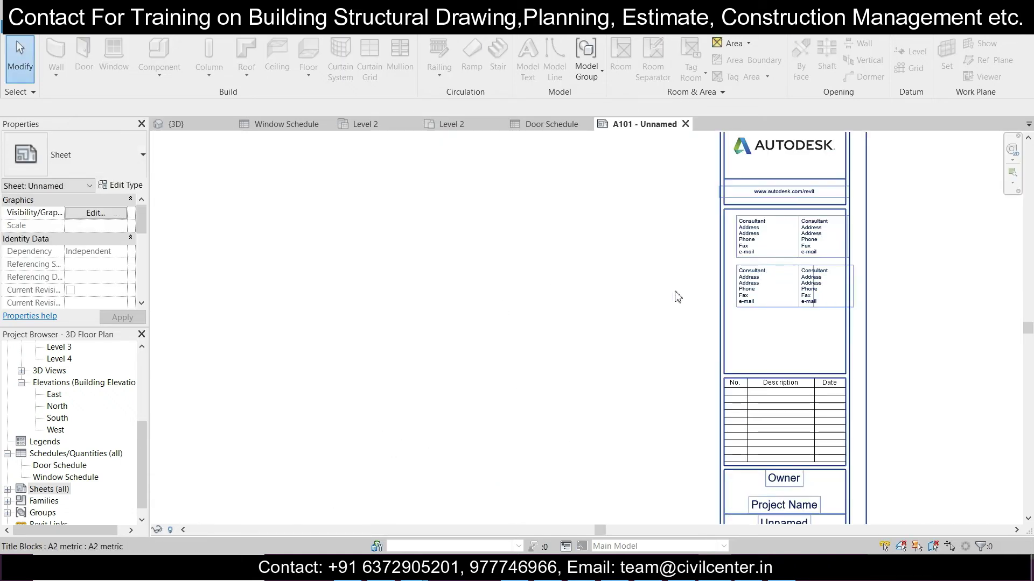
# Step: Switch from the A101 sheet to the Level 2 floor plan view
pyautogui.scroll(-3, 610, 298)
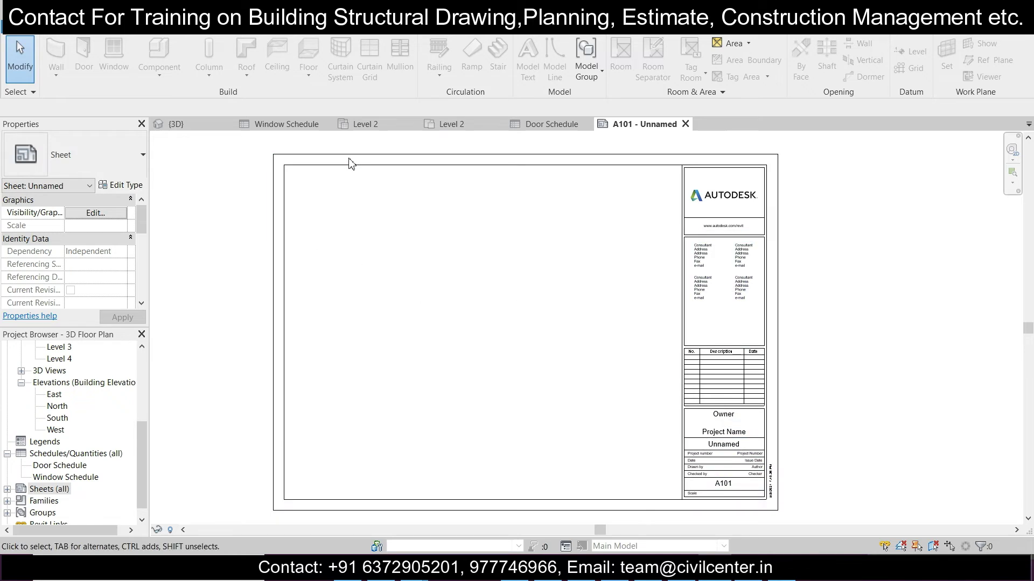
pyautogui.click(379, 131)
pyautogui.click(452, 126)
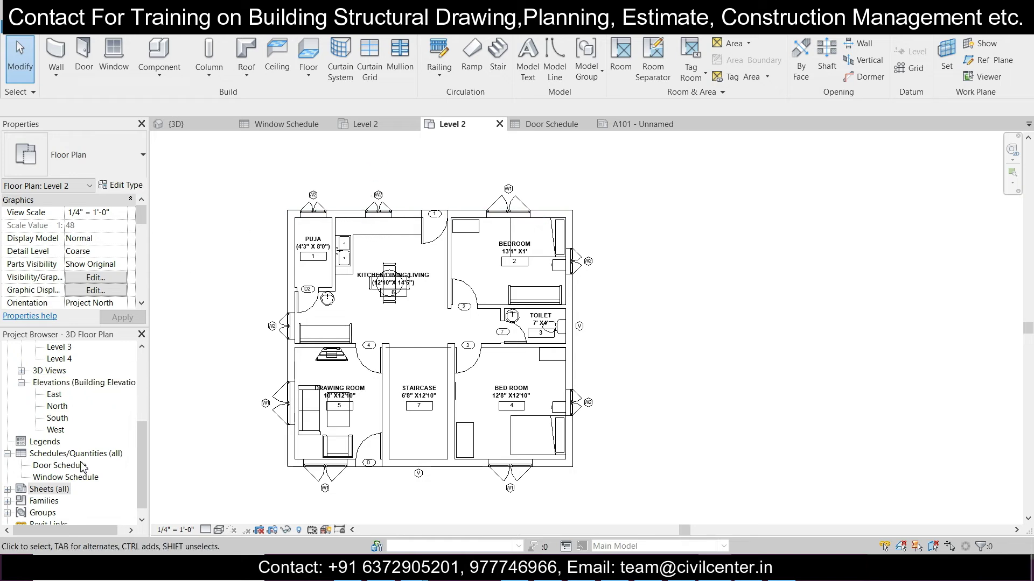
# Step: Open the Level 2 Furniture Layout view and the Level 2 floor plan
pyautogui.scroll(3, 84, 458)
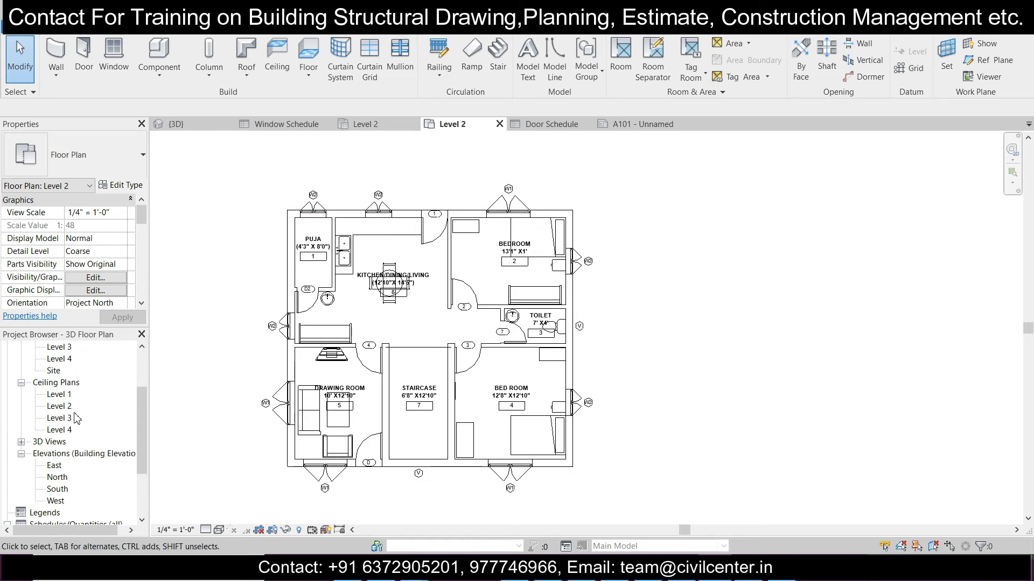
pyautogui.scroll(2, 67, 413)
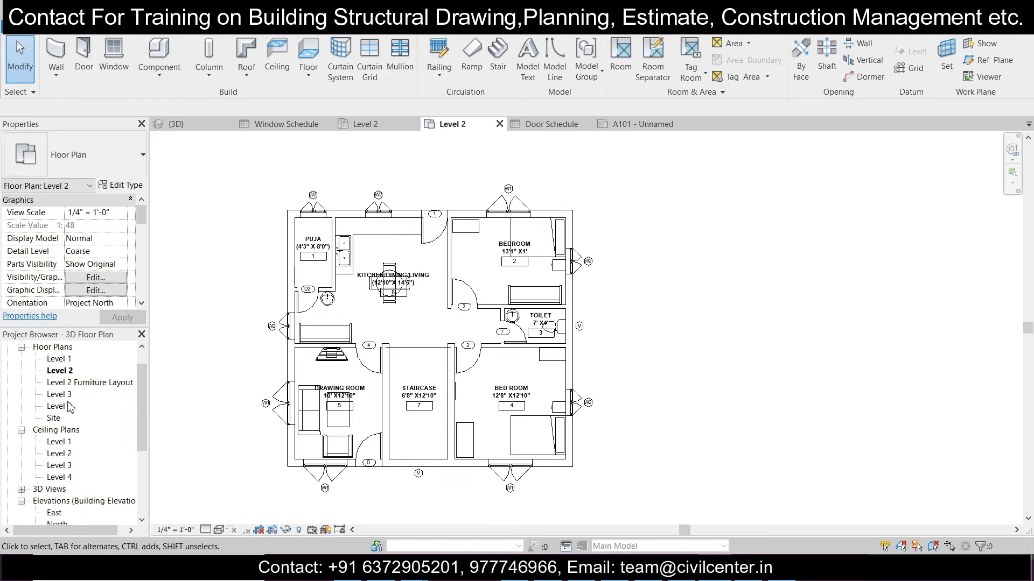
pyautogui.doubleClick(72, 386)
pyautogui.doubleClick(61, 371)
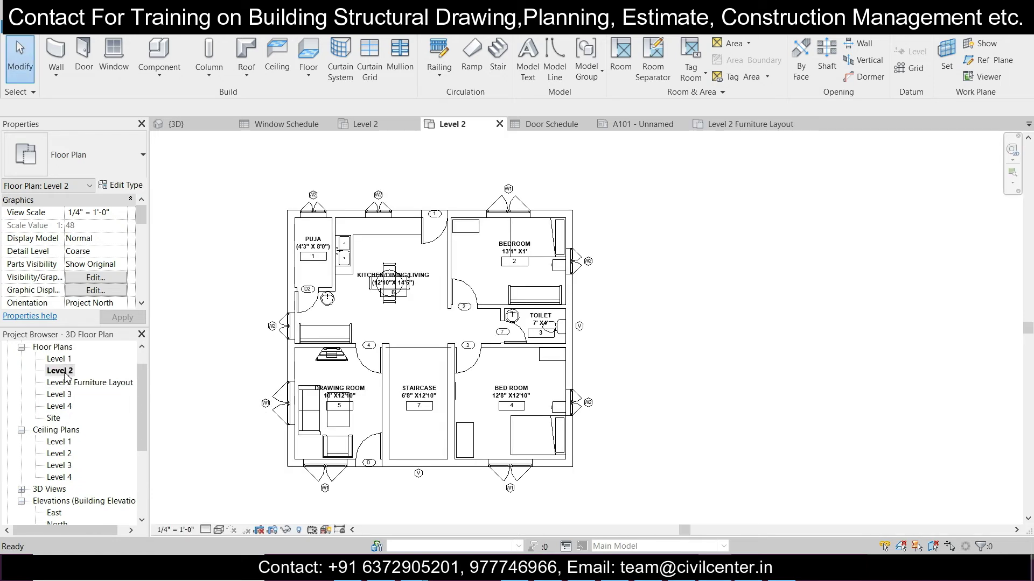
pyautogui.doubleClick(67, 383)
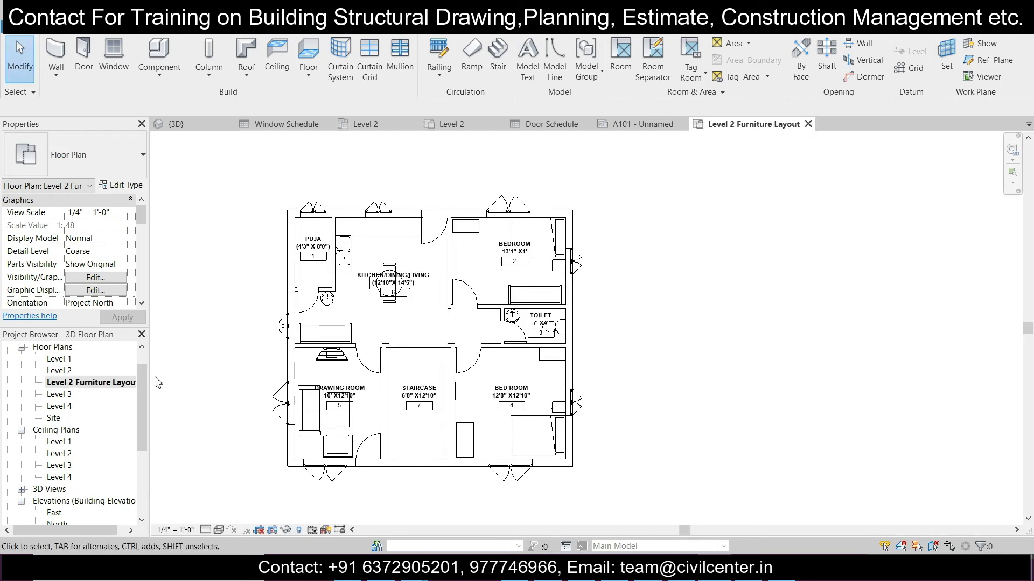
pyautogui.click(79, 373)
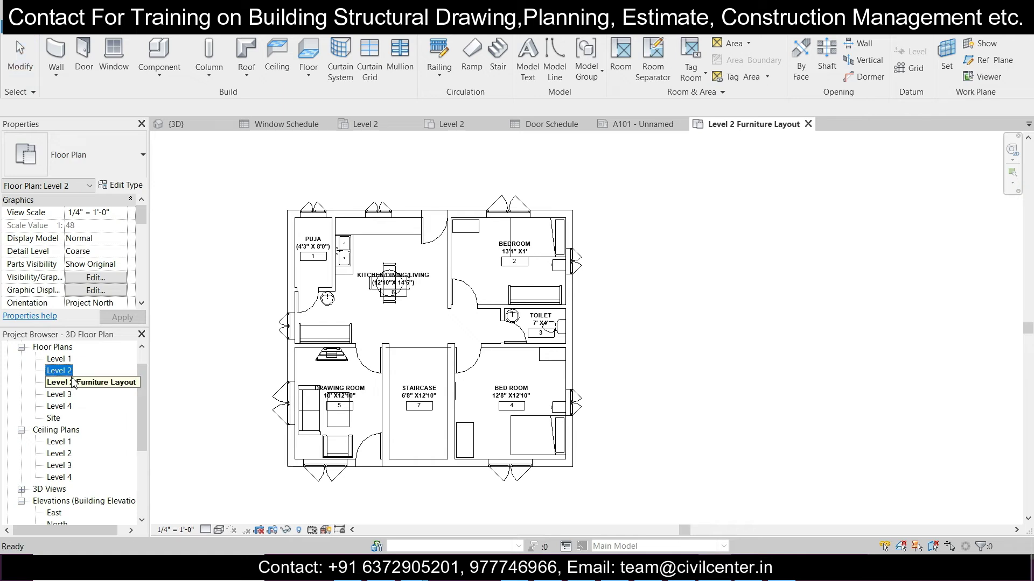
pyautogui.doubleClick(68, 371)
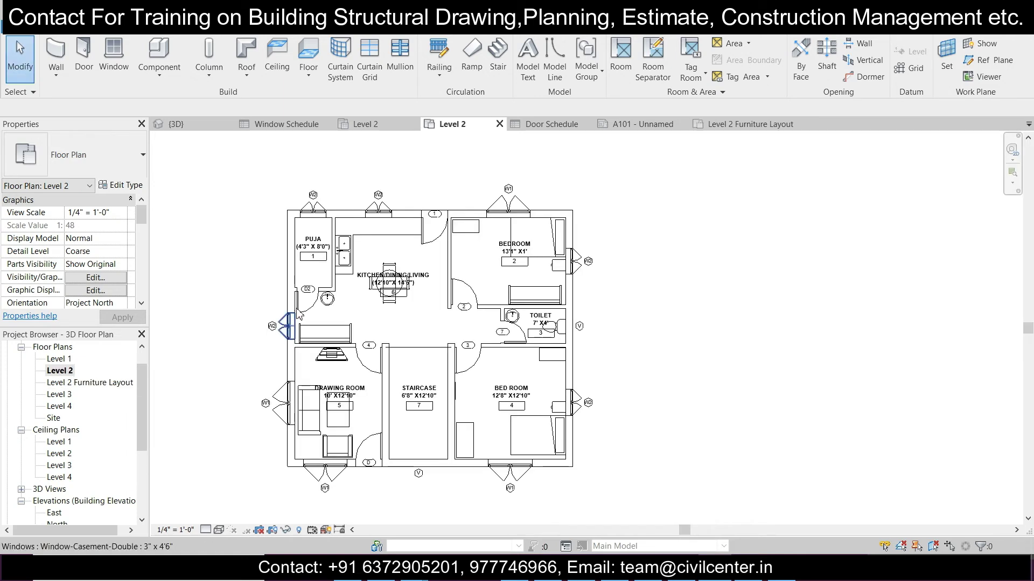
# Step: Move the west, north, east and south elevation markers close around the plan
pyautogui.scroll(-1, 313, 292)
pyautogui.scroll(-3, 311, 292)
pyautogui.scroll(-1, 291, 317)
pyautogui.moveTo(243, 292)
pyautogui.mouseDown()
pyautogui.moveTo(300, 346)
pyautogui.moveTo(270, 327)
pyautogui.moveTo(389, 355)
pyautogui.mouseUp()
pyautogui.moveTo(388, 175); pyautogui.dragTo(444, 227)
pyautogui.moveTo(410, 185)
pyautogui.mouseDown()
pyautogui.moveTo(434, 223)
pyautogui.moveTo(437, 315)
pyautogui.mouseUp()
pyautogui.moveTo(545, 293); pyautogui.dragTo(624, 355)
pyautogui.moveTo(575, 313); pyautogui.dragTo(486, 355)
pyautogui.click(407, 447)
pyautogui.moveTo(482, 510)
pyautogui.mouseDown()
pyautogui.moveTo(420, 462)
pyautogui.moveTo(396, 426)
pyautogui.moveTo(441, 406)
pyautogui.mouseUp()
# Step: Hide the elevation marker category in the Level 2 plan view
pyautogui.scroll(2, 455, 414)
pyautogui.scroll(1, 455, 413)
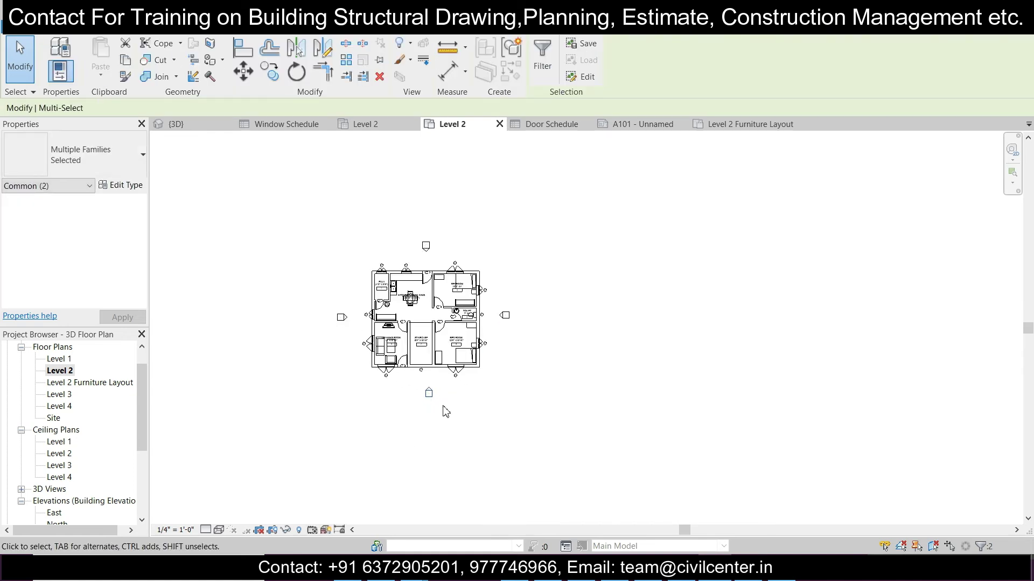
pyautogui.scroll(1, 443, 411)
pyautogui.rightClick(425, 393)
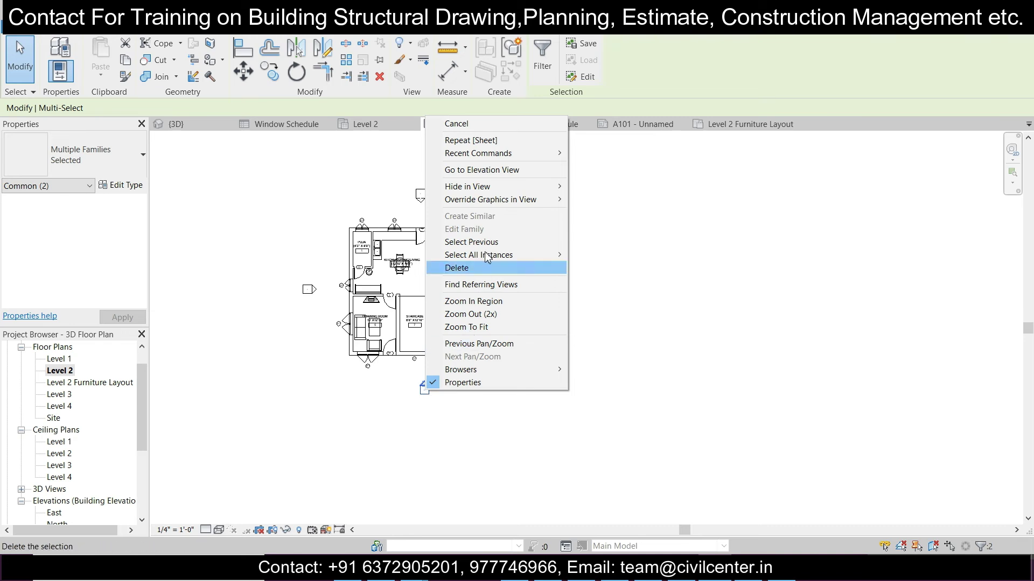
pyautogui.moveTo(498, 189)
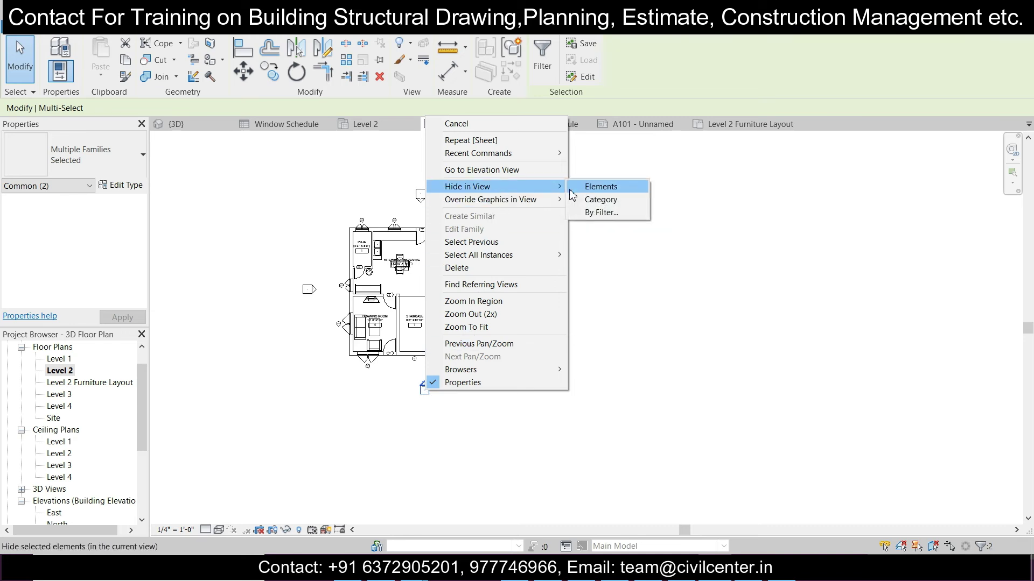
pyautogui.click(587, 200)
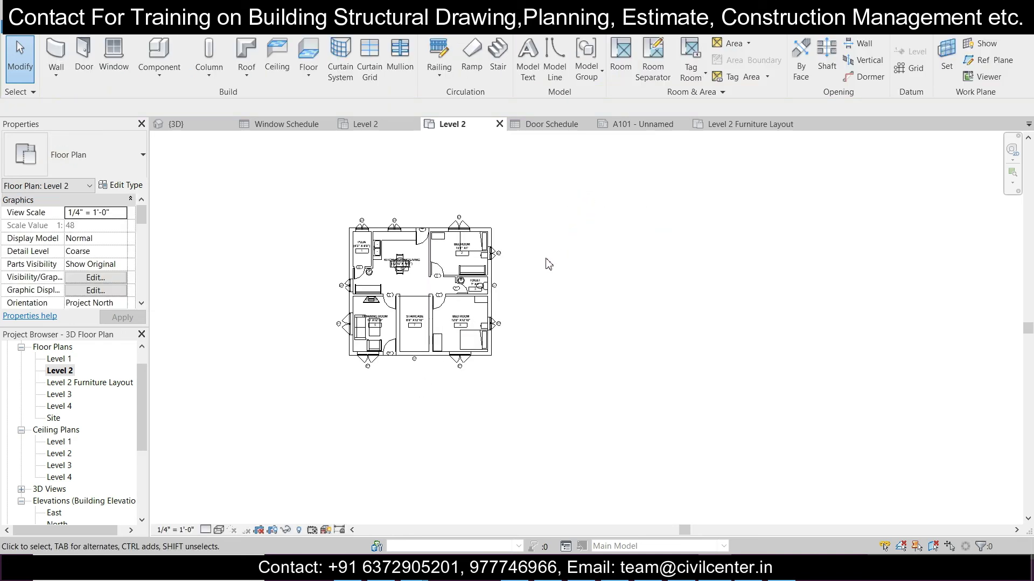
pyautogui.scroll(-1, 651, 268)
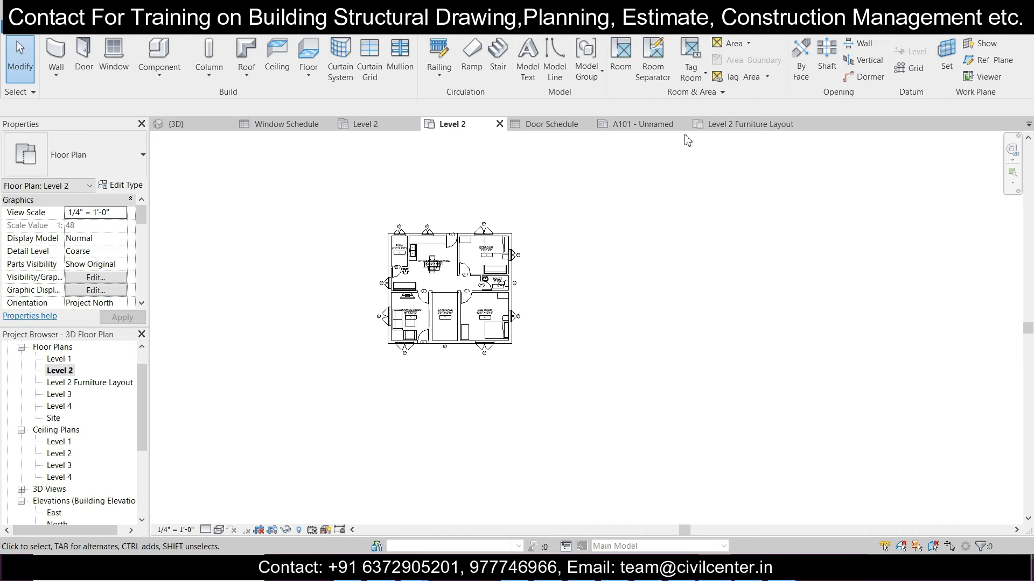
# Step: Place the Level 2 floor plan on sheet A101 in its upper left corner
pyautogui.click(640, 124)
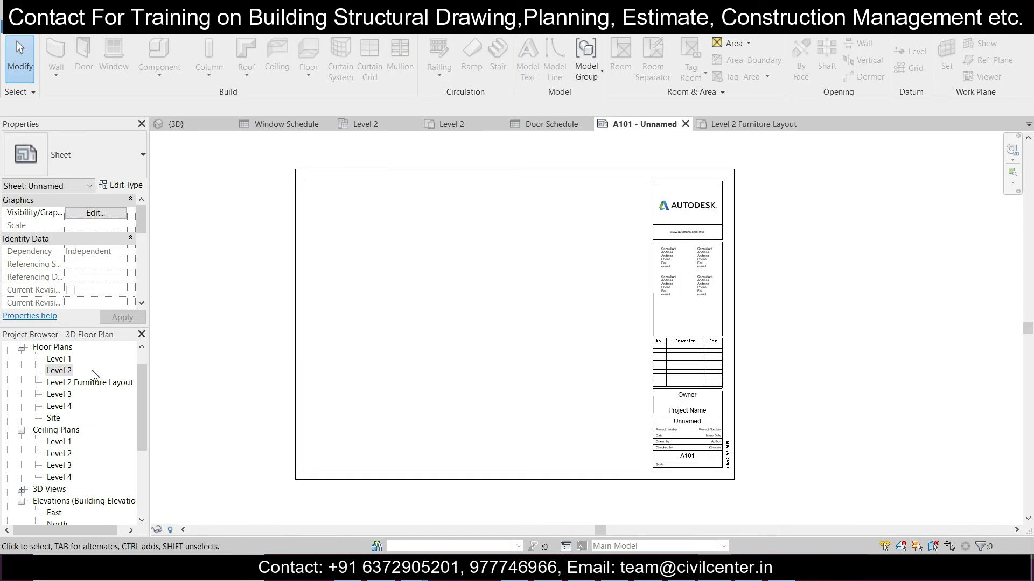
pyautogui.moveTo(61, 371); pyautogui.dragTo(387, 270)
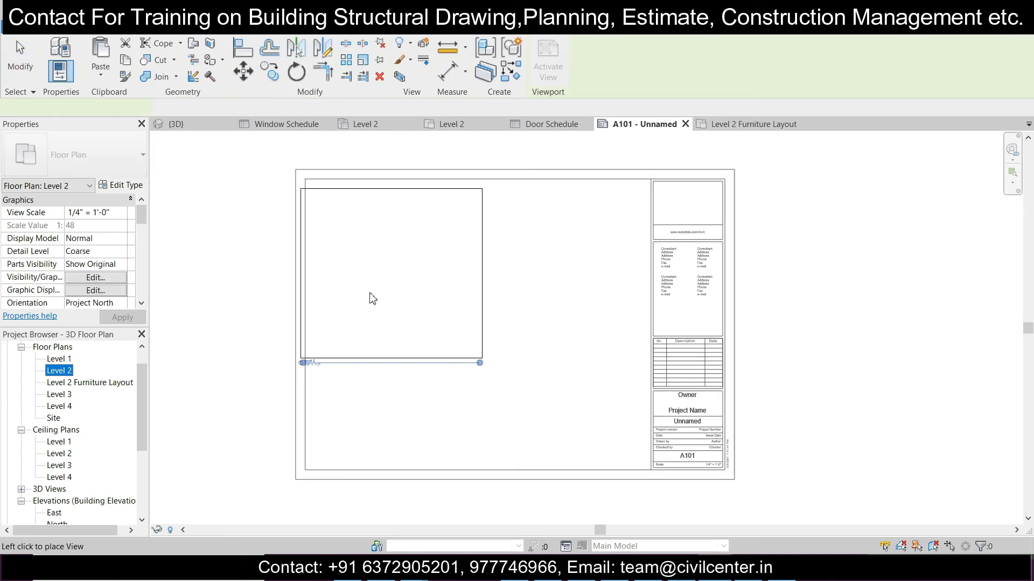
pyautogui.click(413, 275)
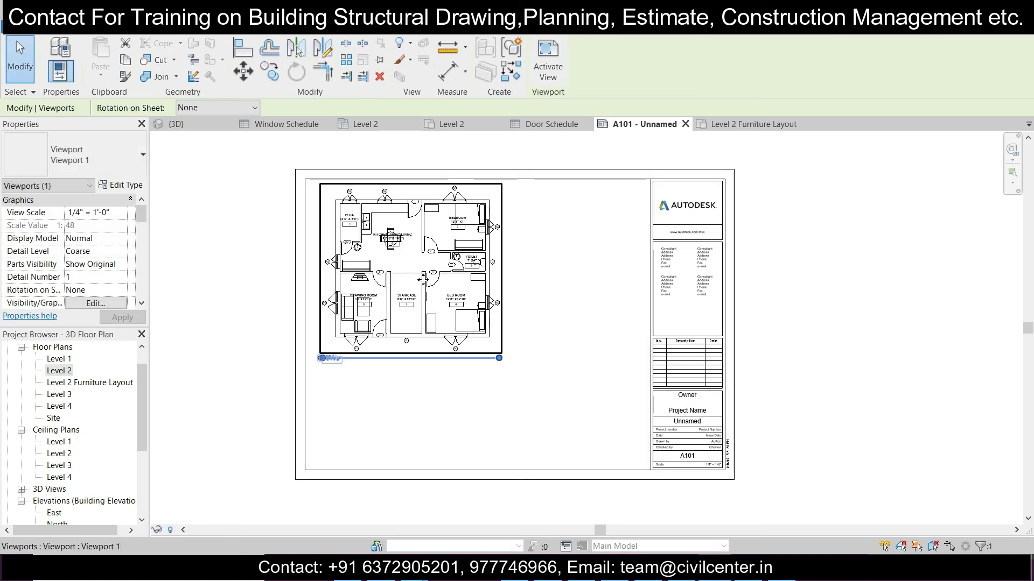
pyautogui.click(527, 301)
# Step: Zoom over the sheet to check the viewport, then return to the Level 2 floor plan
pyautogui.scroll(1, 474, 238)
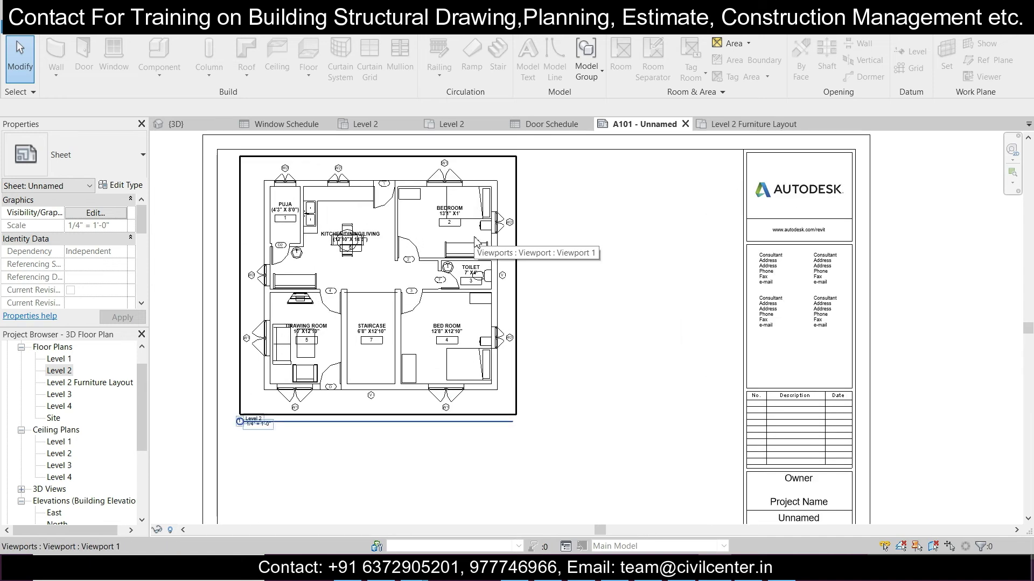
pyautogui.scroll(1, 476, 242)
pyautogui.scroll(1, 476, 242)
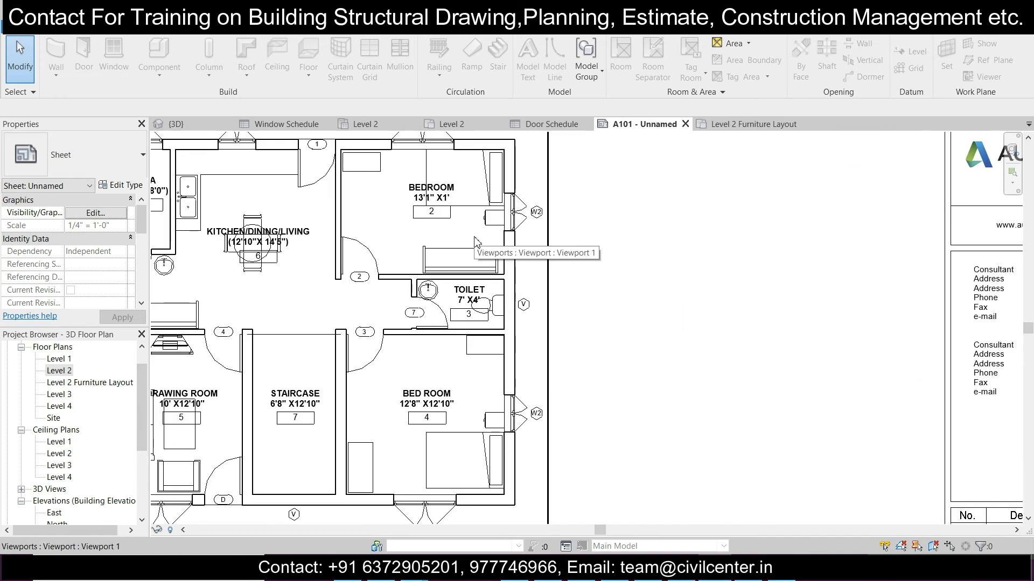
pyautogui.scroll(-1, 476, 243)
pyautogui.scroll(-1, 347, 259)
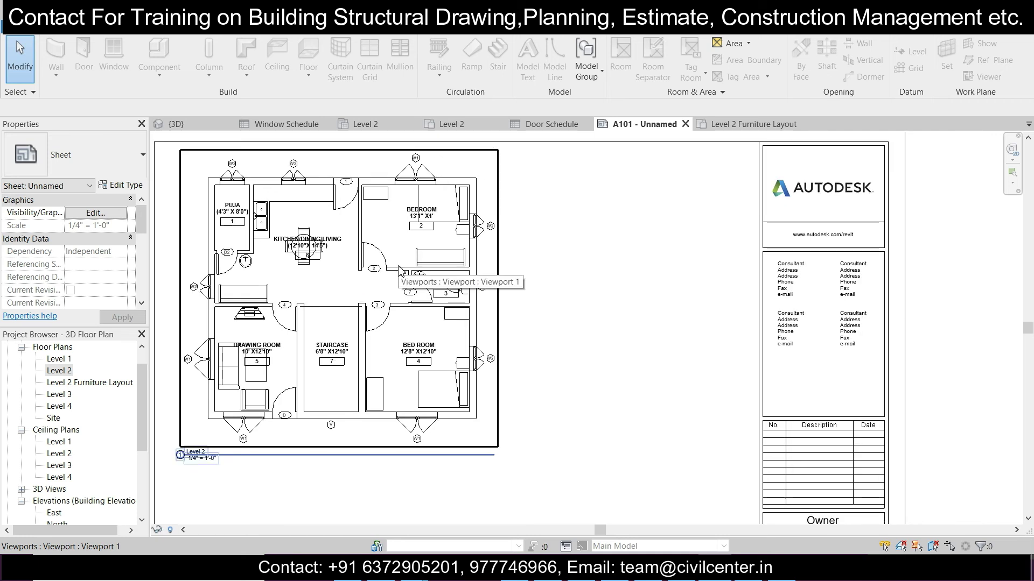
pyautogui.scroll(-1, 400, 267)
pyautogui.scroll(2, 280, 245)
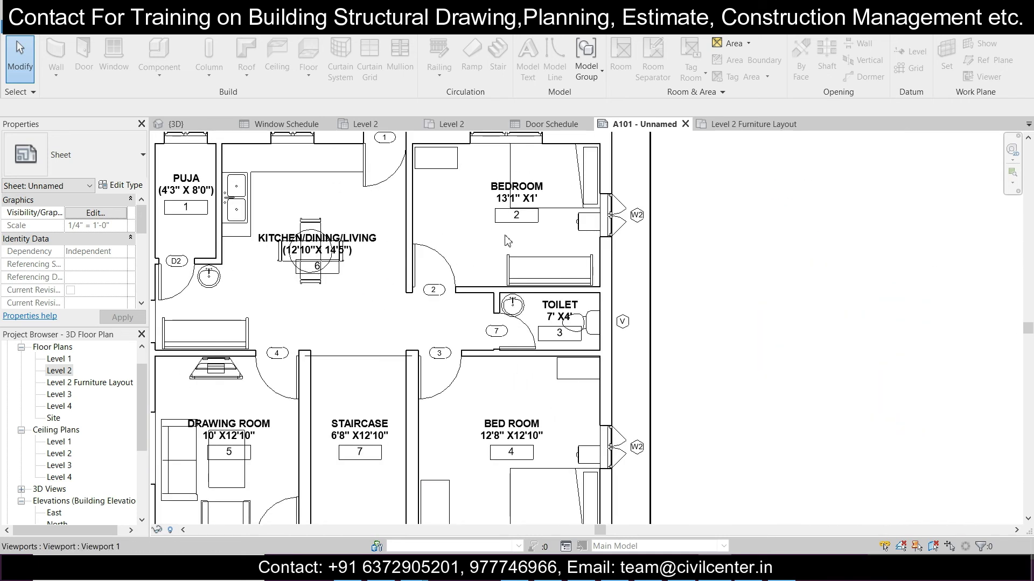
pyautogui.scroll(-1, 509, 241)
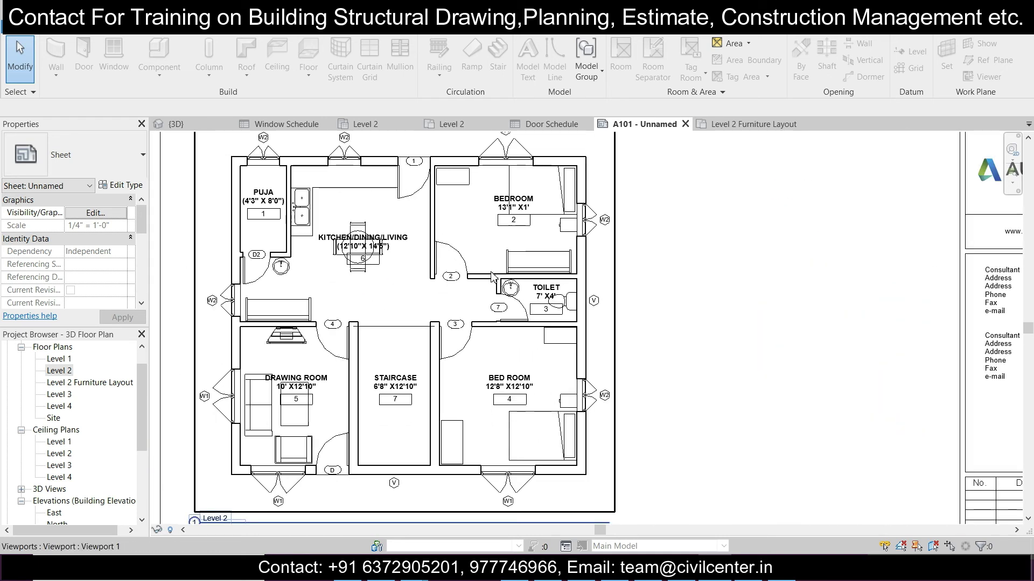
pyautogui.click(461, 124)
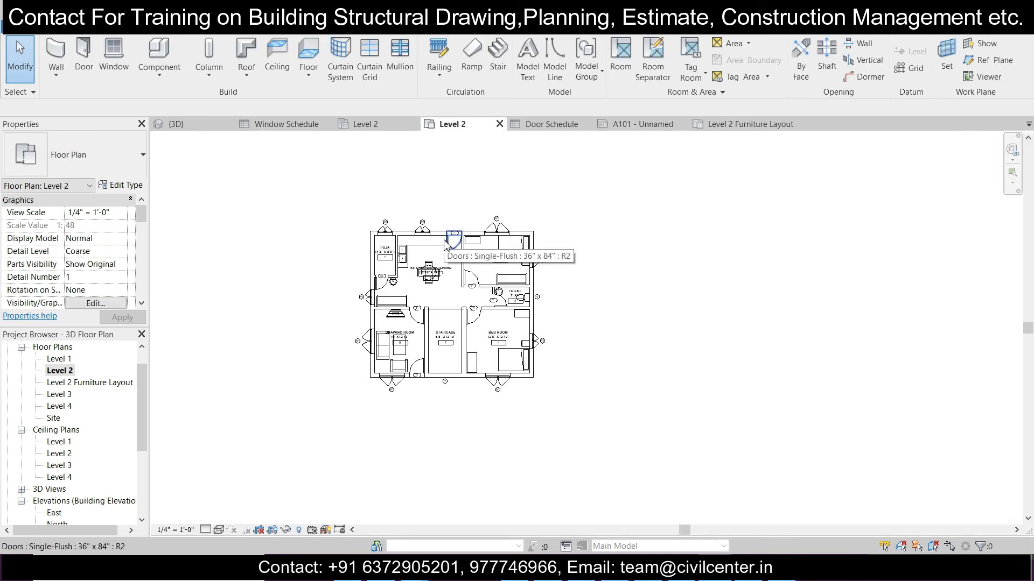
# Step: Move the Kitchen/Dining/Living room tag lower within its room
pyautogui.click(375, 125)
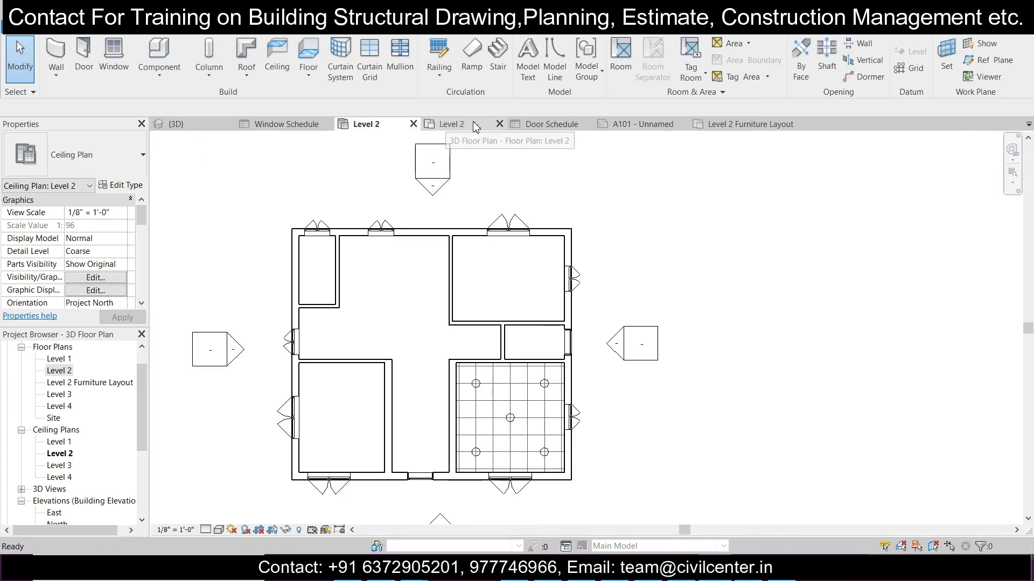
pyautogui.click(458, 125)
pyautogui.scroll(3, 424, 285)
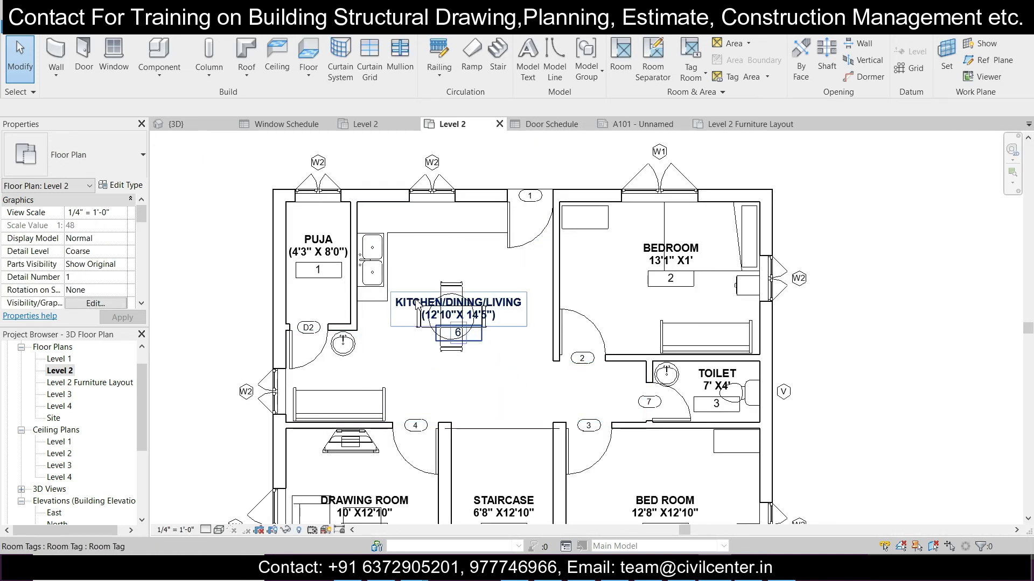
pyautogui.click(418, 305)
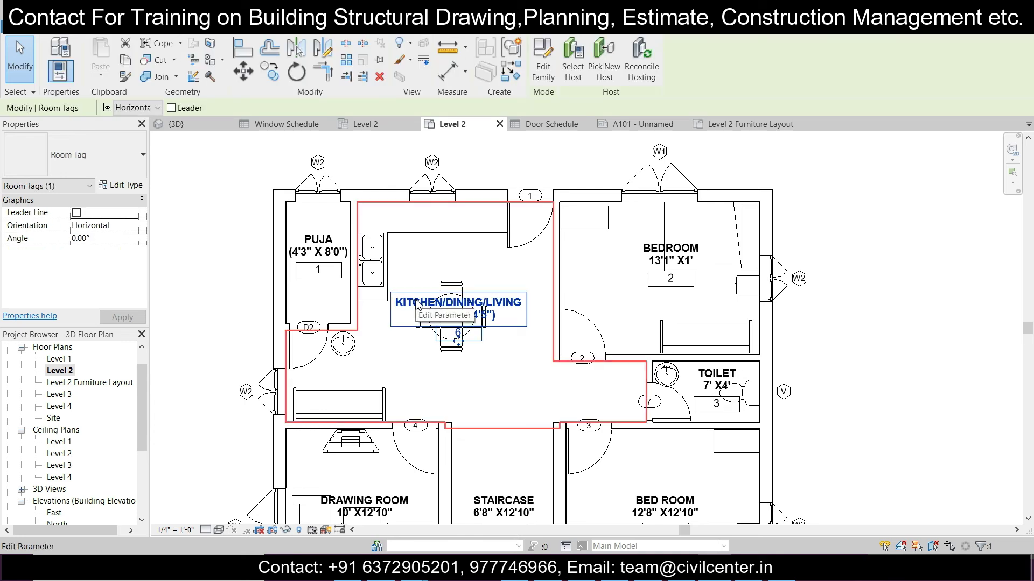
pyautogui.click(487, 285)
pyautogui.click(457, 304)
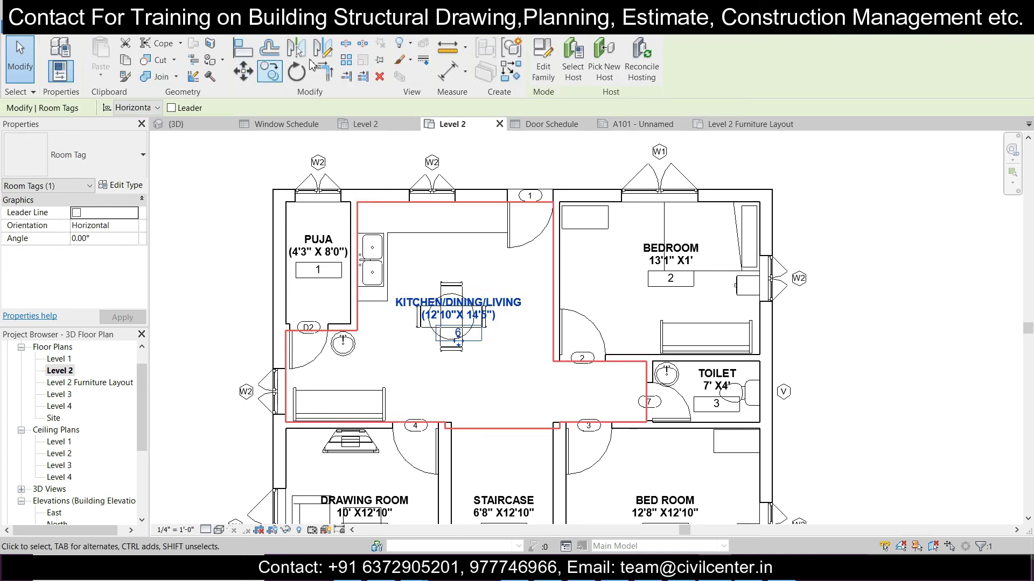
pyautogui.click(243, 70)
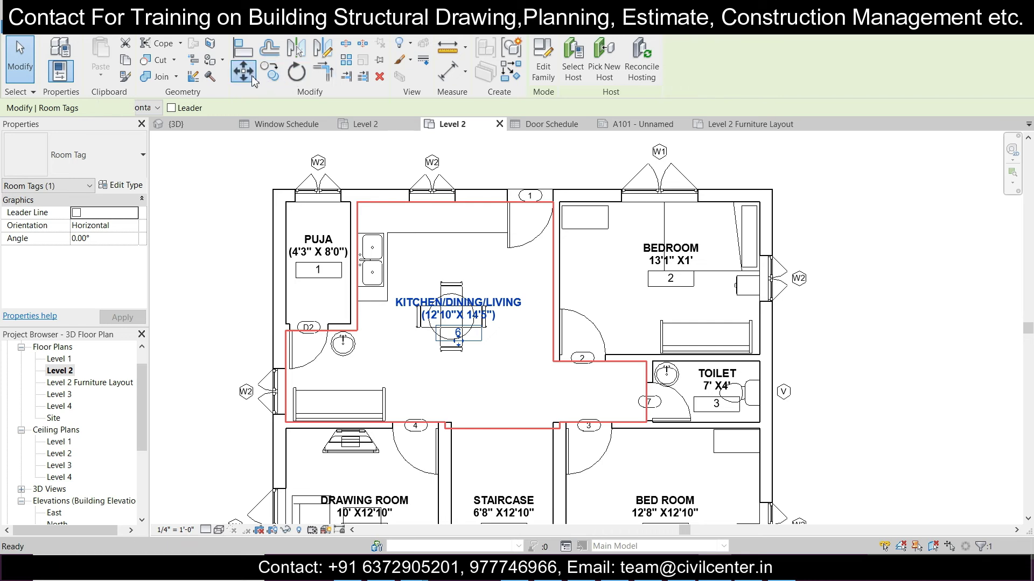
pyautogui.click(405, 293)
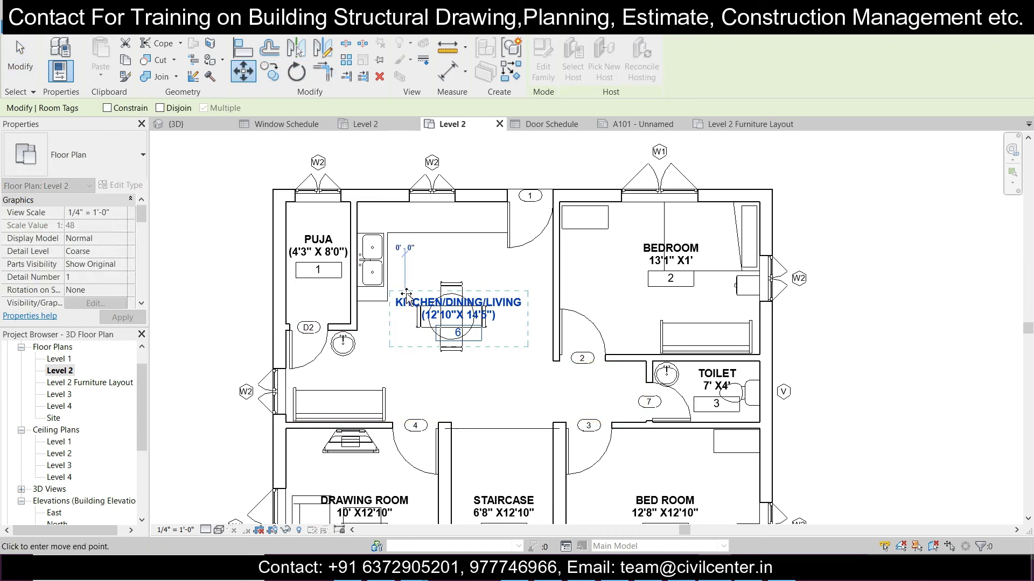
pyautogui.click(406, 356)
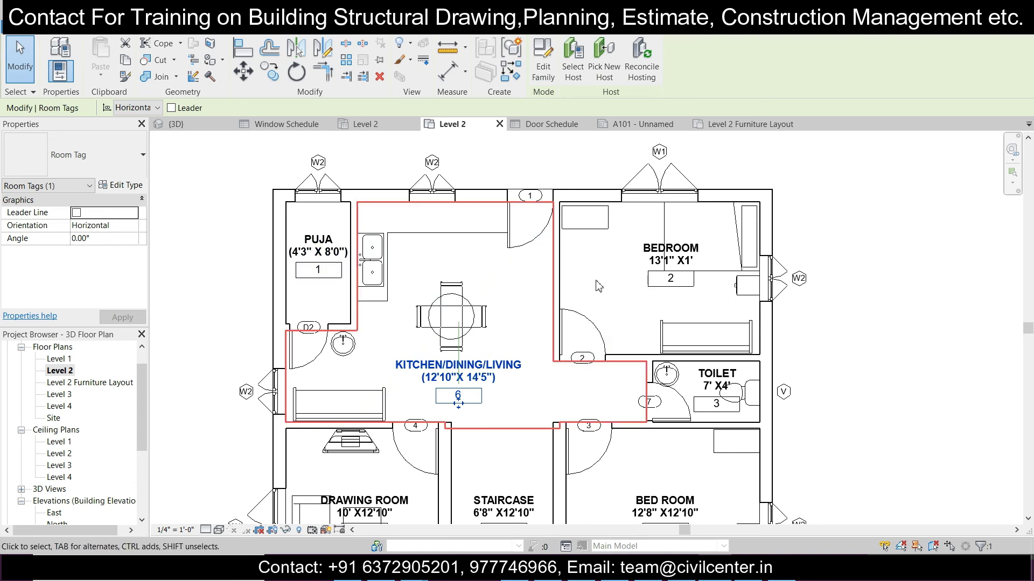
# Step: Move the Bedroom room tag further left
pyautogui.click(666, 254)
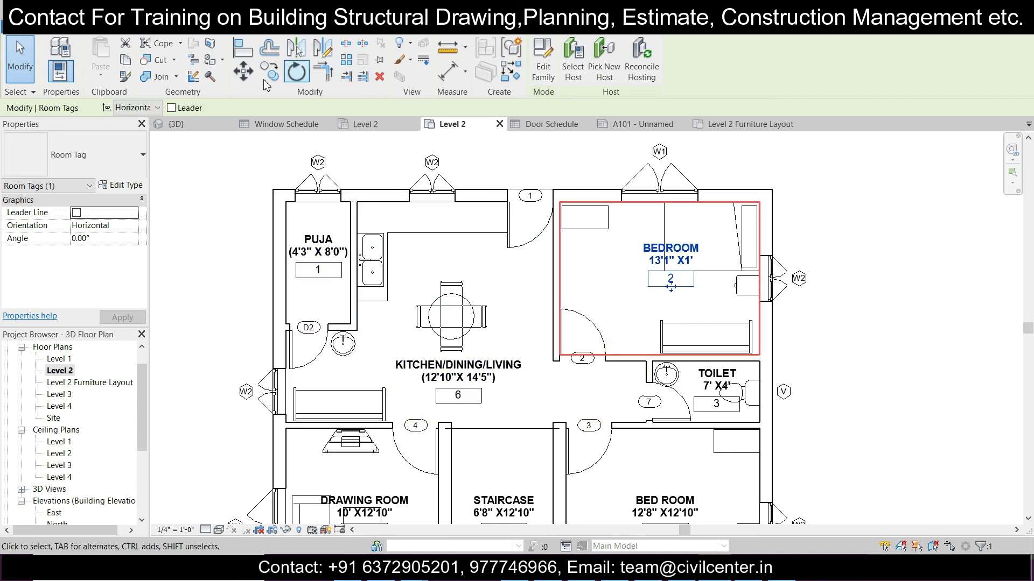
pyautogui.click(242, 70)
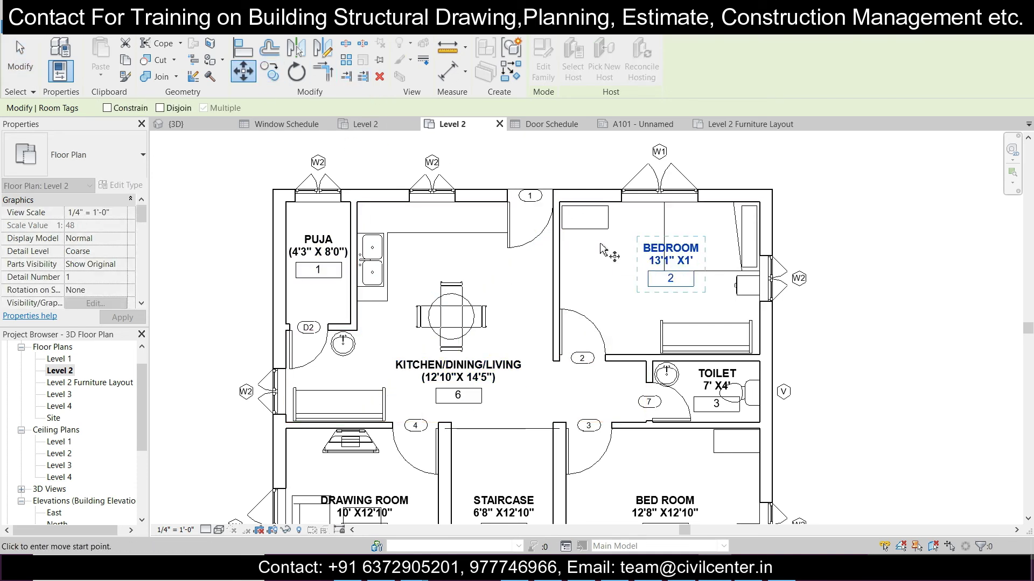
pyautogui.click(641, 246)
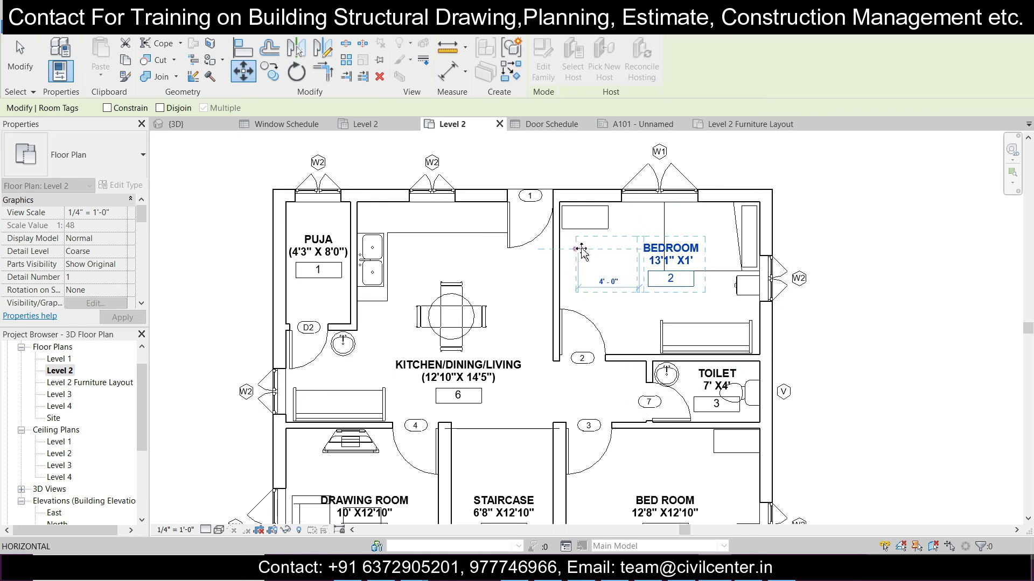
pyautogui.click(581, 247)
pyautogui.moveTo(610, 345); pyautogui.dragTo(593, 268, button='middle')
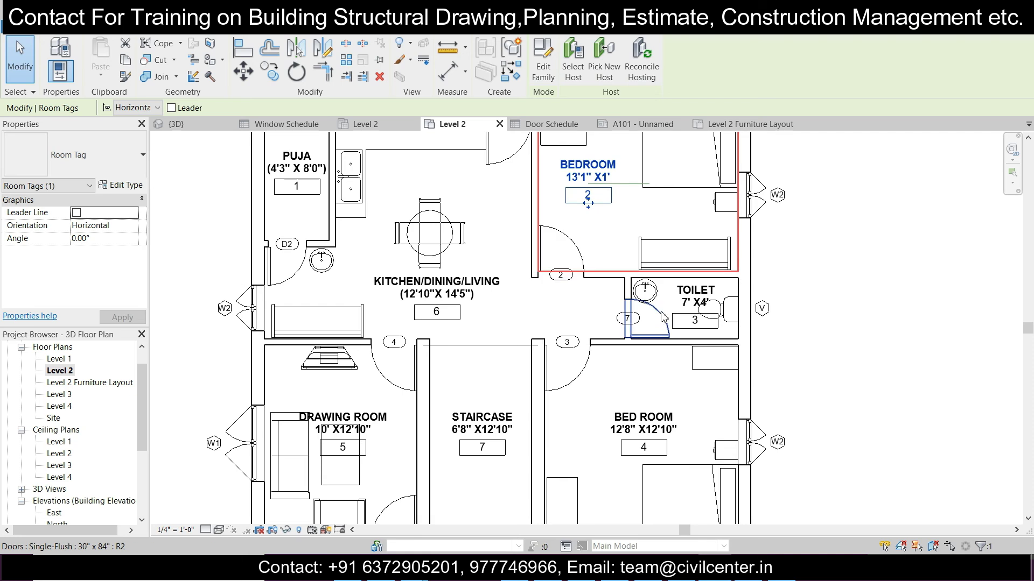
# Step: Move the Toilet room tag further left
pyautogui.scroll(2, 693, 301)
pyautogui.click(693, 296)
pyautogui.click(243, 72)
pyautogui.click(698, 305)
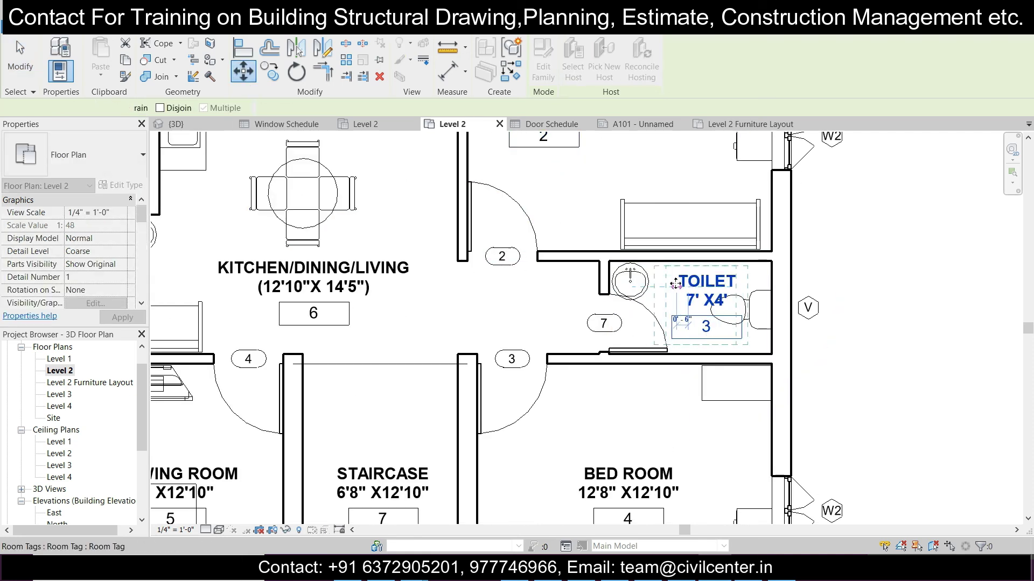
pyautogui.click(676, 284)
# Step: Move the Drawing Room tag higher within its room
pyautogui.scroll(-2, 600, 427)
pyautogui.scroll(1, 553, 330)
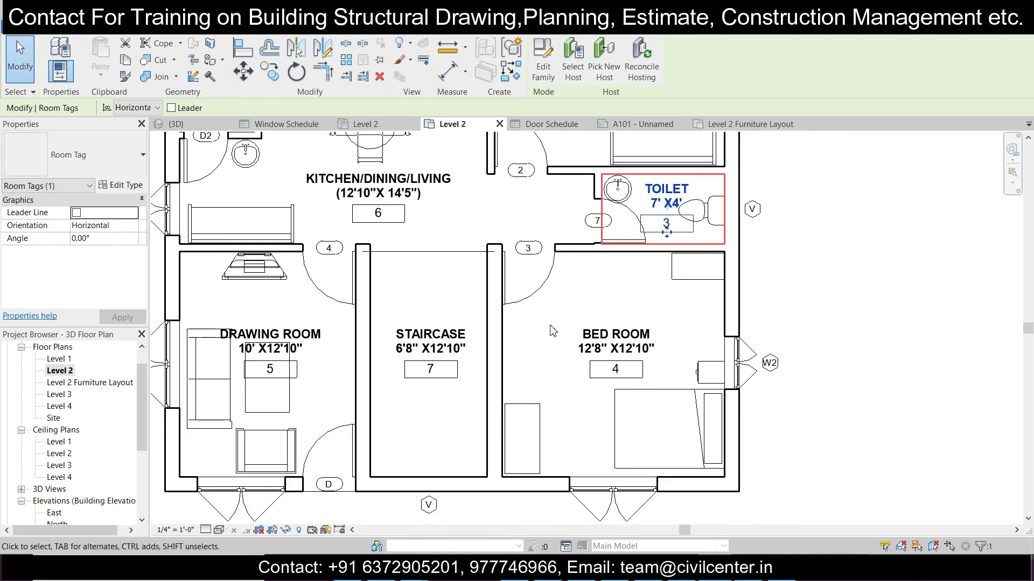
pyautogui.click(270, 368)
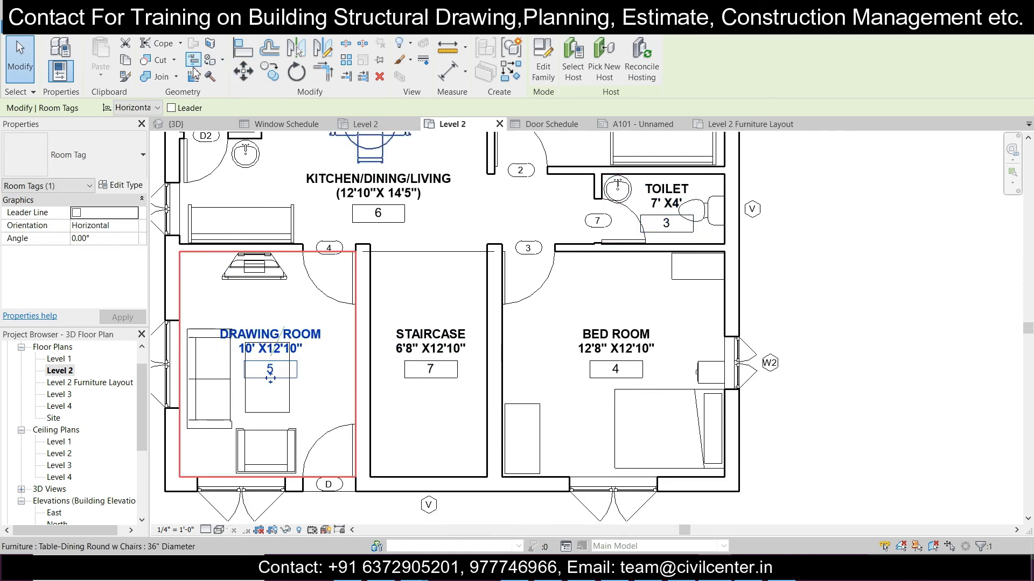
pyautogui.click(246, 70)
pyautogui.click(305, 329)
pyautogui.click(305, 303)
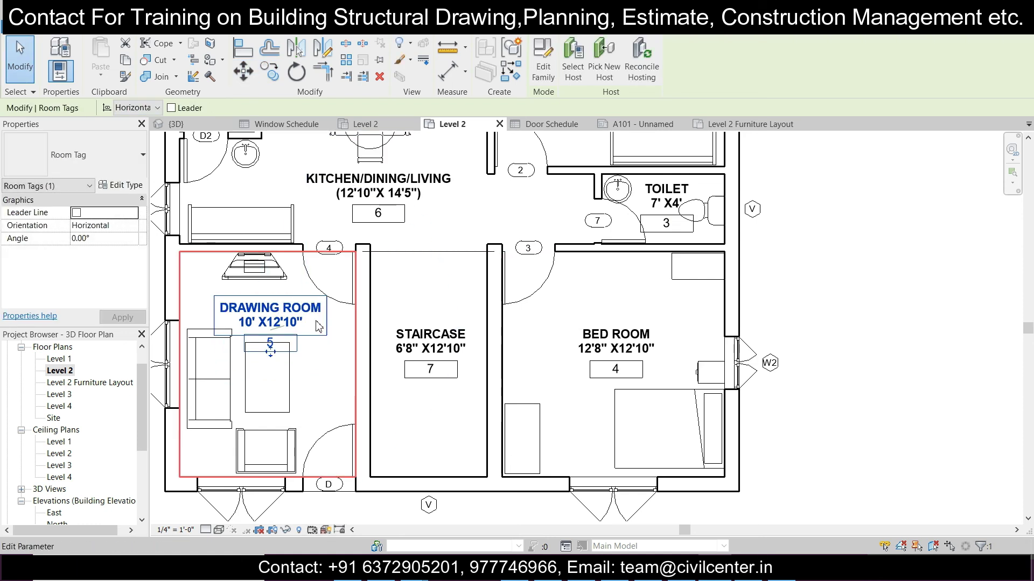
pyautogui.scroll(-4, 550, 357)
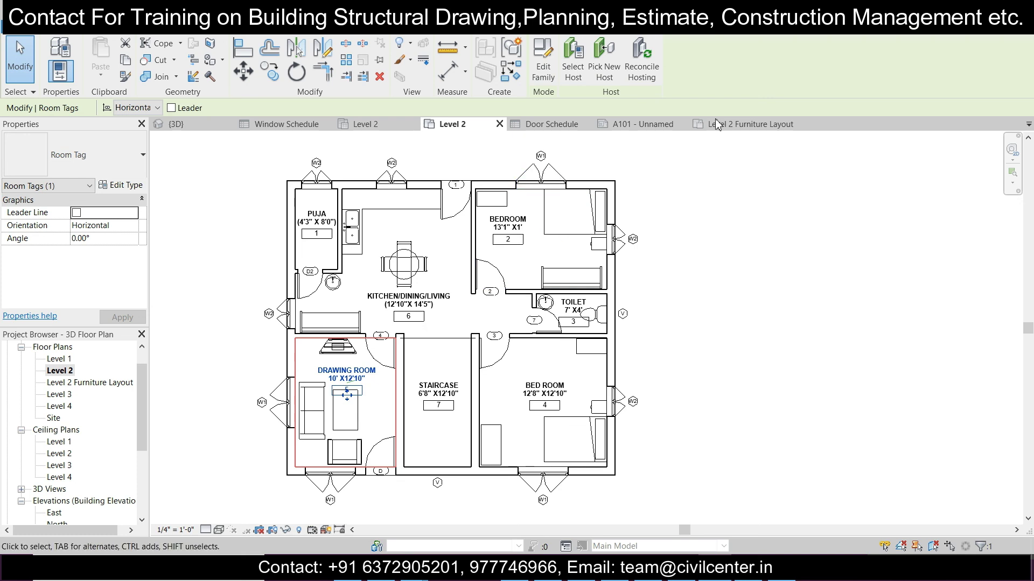
# Step: Switch to sheet A101, clear the room tag selection and bring the whole sheet into view
pyautogui.click(660, 125)
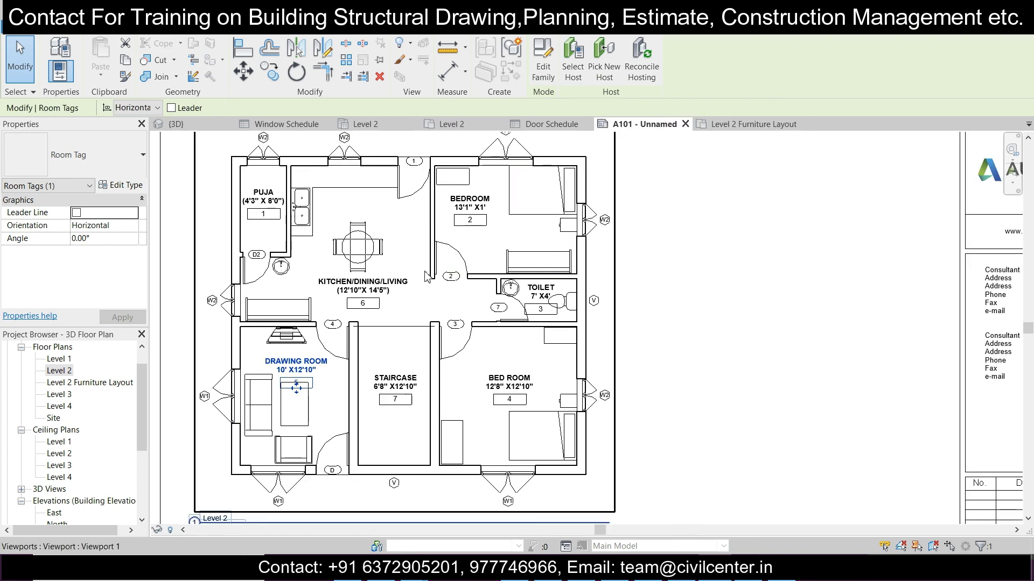
pyautogui.press('Escape')
pyautogui.scroll(-1, 356, 354)
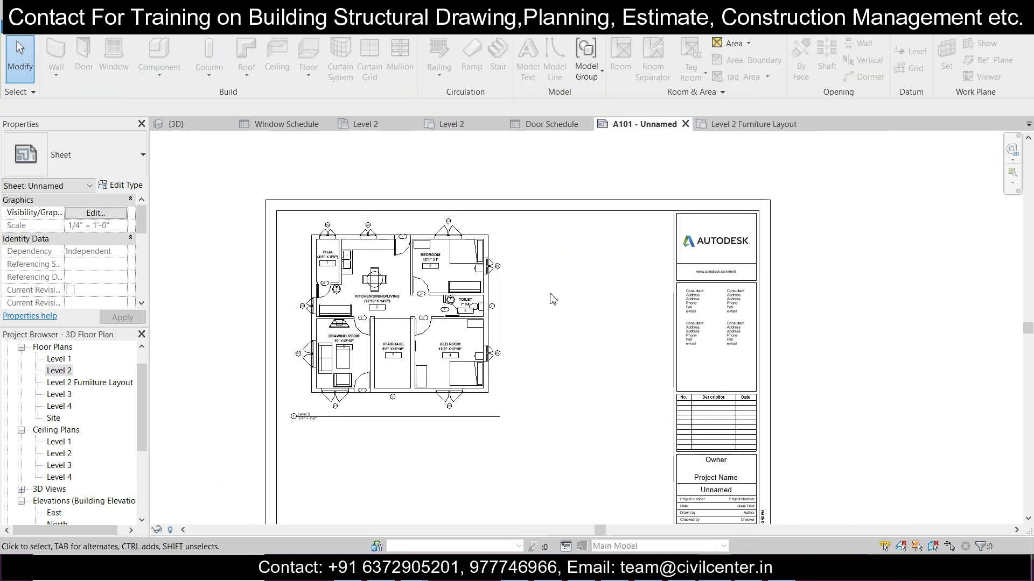
pyautogui.scroll(-1, 573, 371)
pyautogui.moveTo(572, 371); pyautogui.dragTo(541, 334, button='middle')
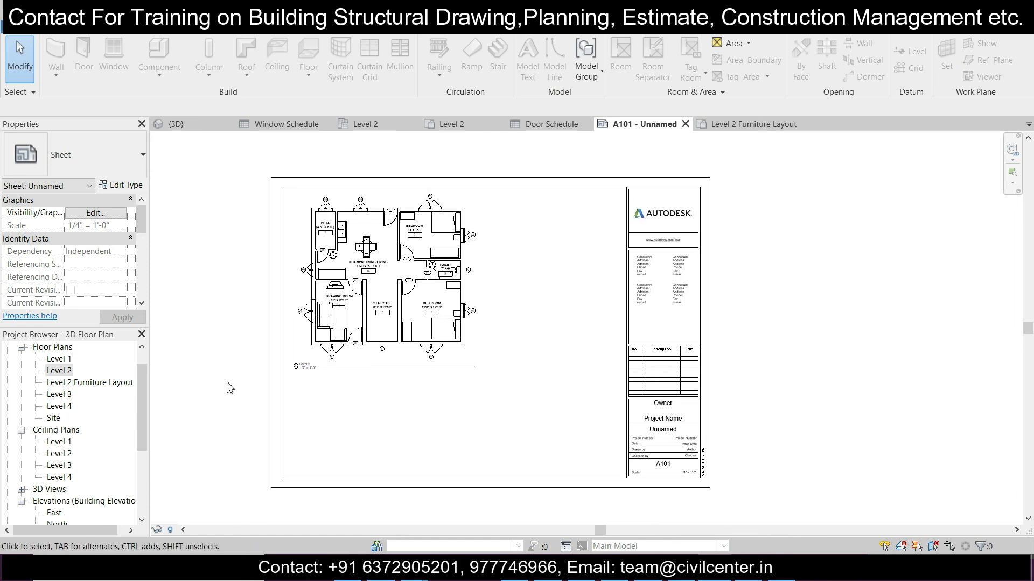
pyautogui.scroll(-3, 99, 455)
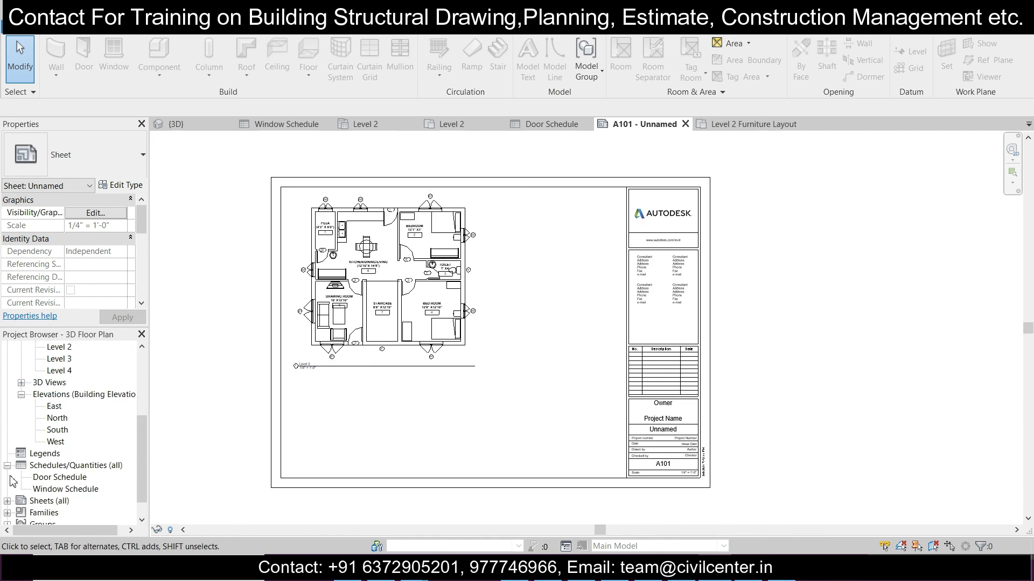
# Step: Place the Door Schedule below the Level 2 plan and the Window Schedule beside it
pyautogui.click(56, 478)
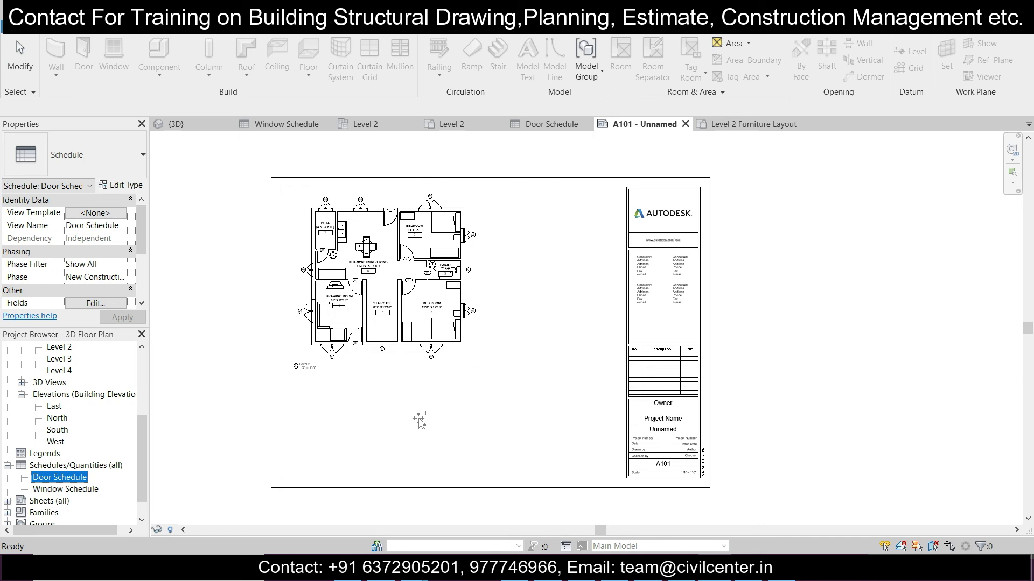
pyautogui.moveTo(365, 413); pyautogui.dragTo(393, 419)
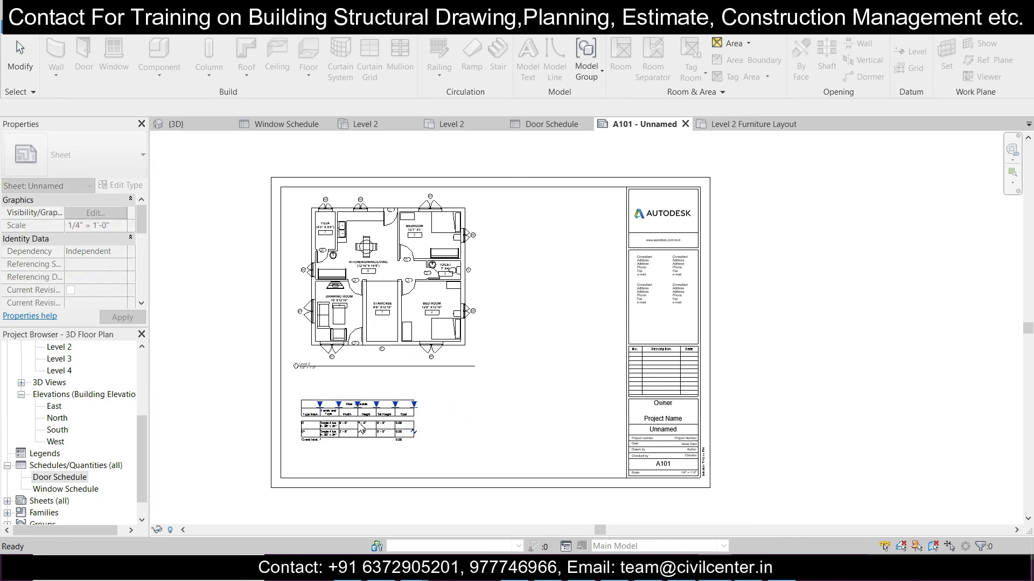
pyautogui.click(359, 428)
pyautogui.click(78, 490)
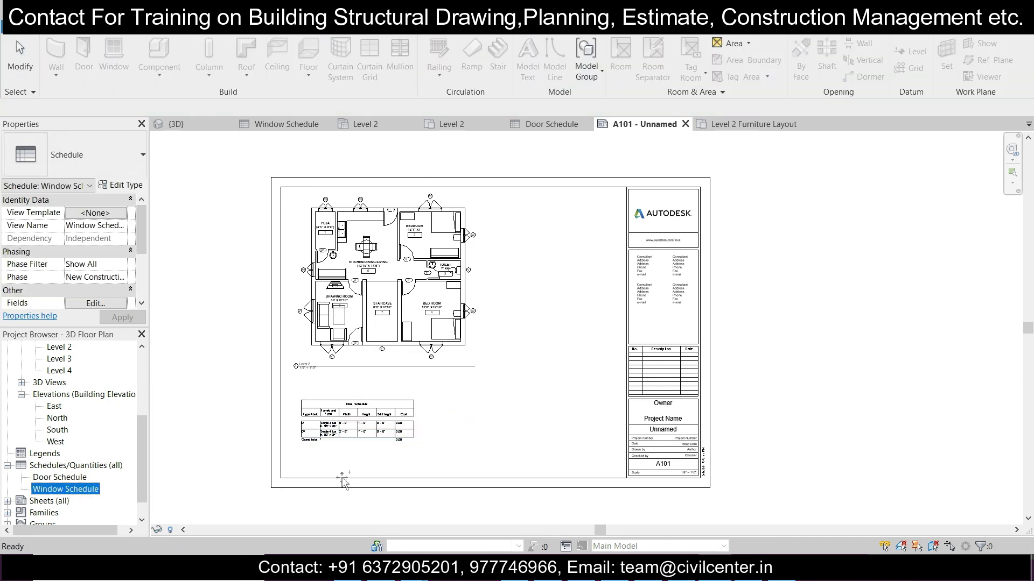
pyautogui.moveTo(491, 412); pyautogui.dragTo(483, 425)
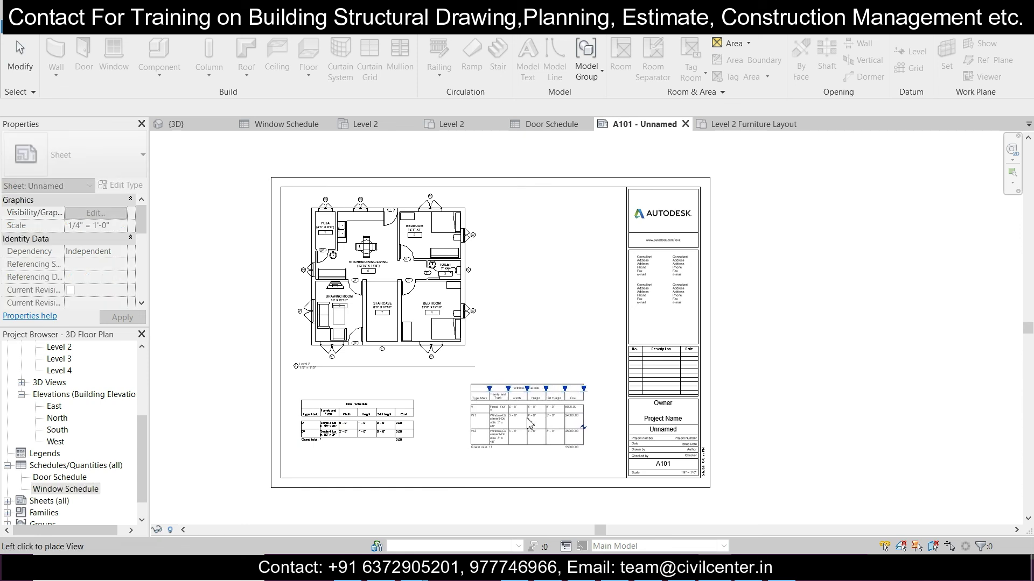
pyautogui.click(527, 427)
# Step: Recentre sheet A101 in the view and select the Level 2 floor-plan viewport
pyautogui.scroll(3, 342, 427)
pyautogui.scroll(2, 342, 427)
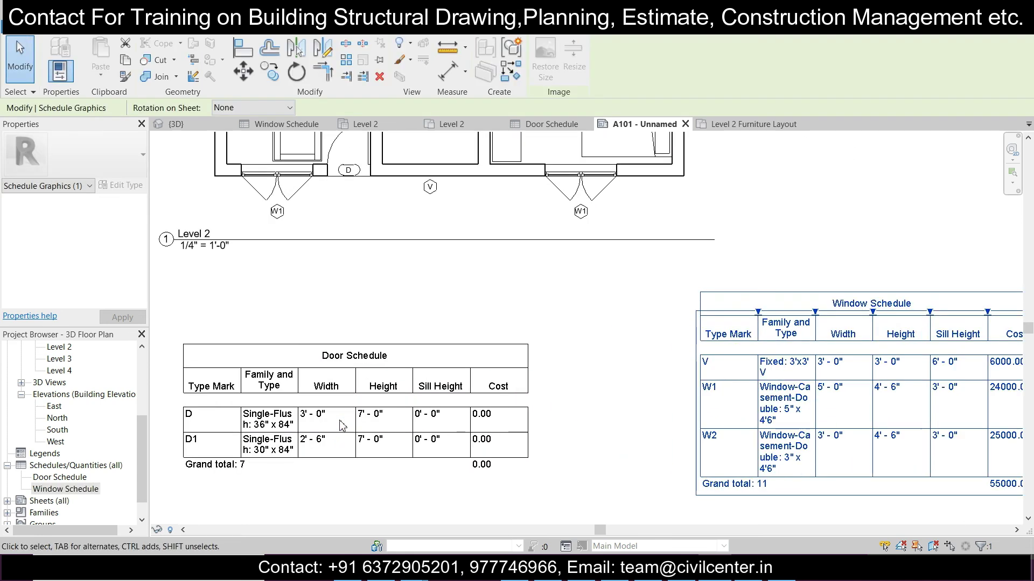
pyautogui.scroll(-3, 345, 425)
pyautogui.scroll(2, 539, 410)
pyautogui.scroll(-3, 599, 407)
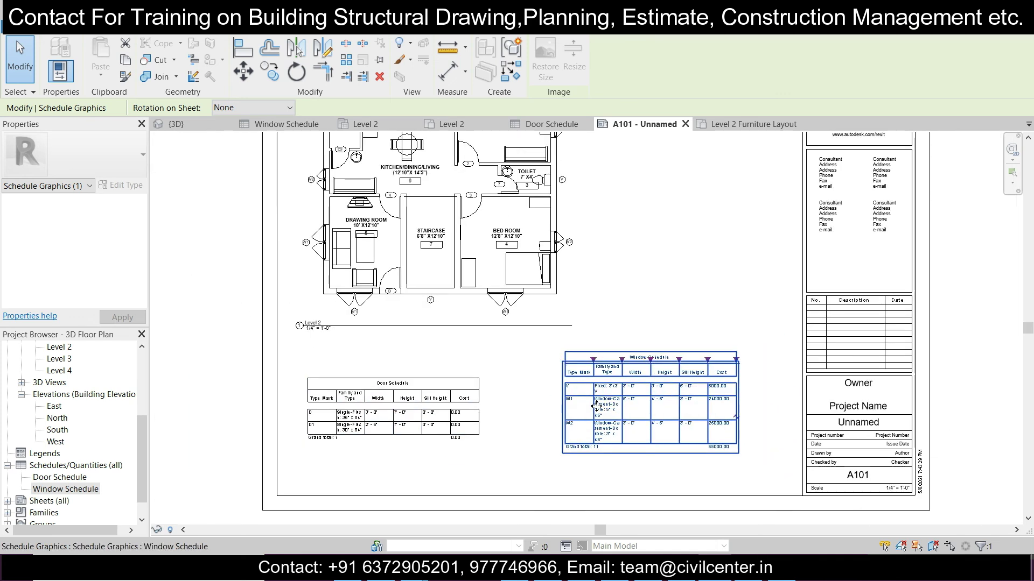
pyautogui.scroll(-2, 506, 391)
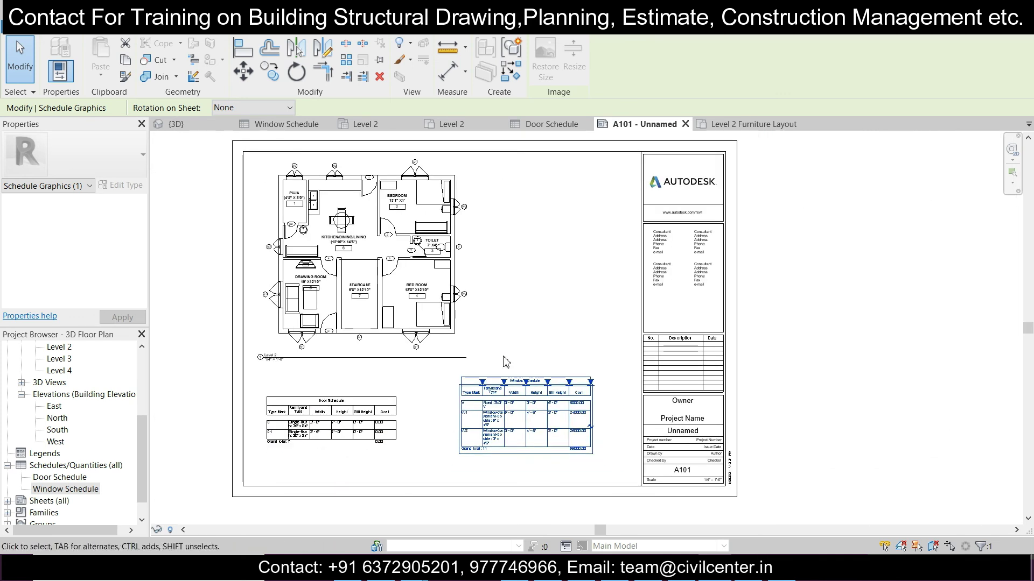
pyautogui.scroll(1, 401, 296)
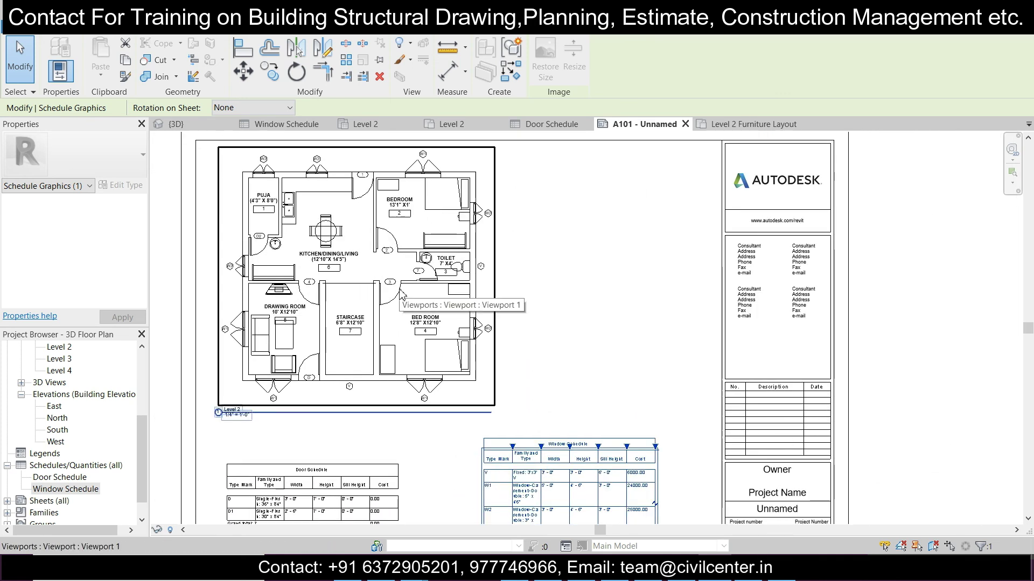
pyautogui.scroll(-1, 401, 295)
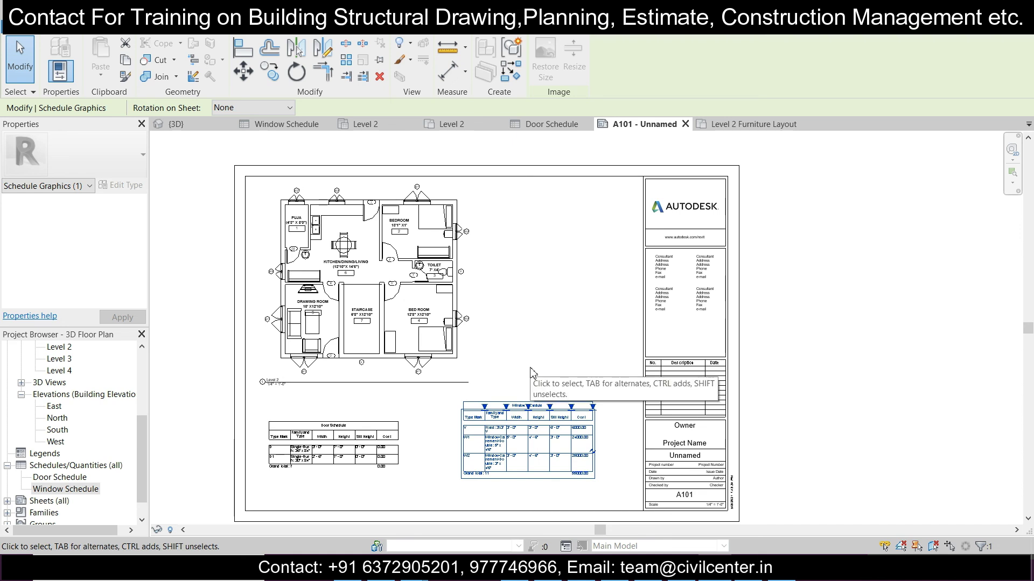
pyautogui.scroll(1, 387, 461)
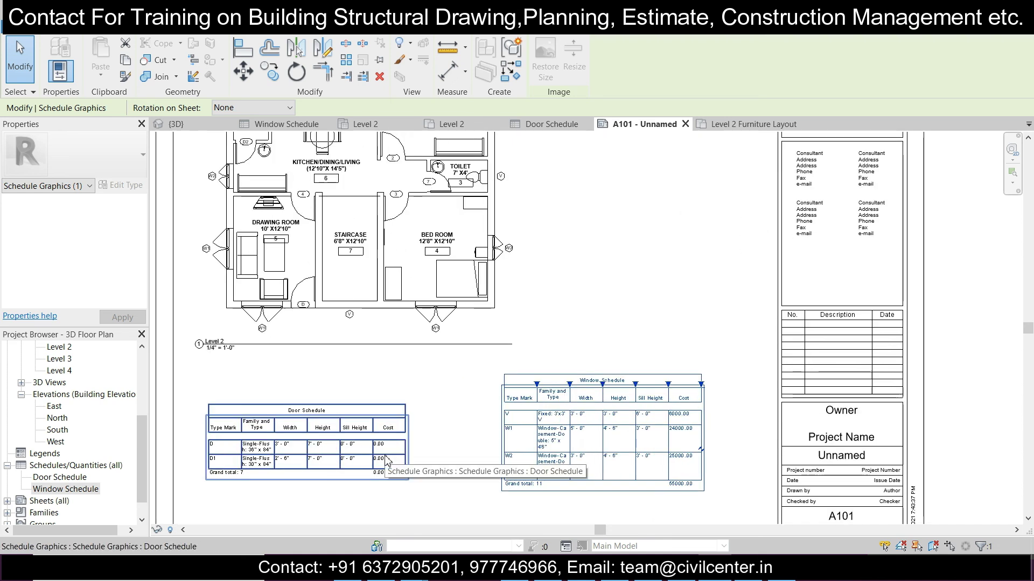
pyautogui.scroll(-1, 386, 461)
pyautogui.moveTo(381, 390); pyautogui.dragTo(401, 431, button='middle')
pyautogui.click(398, 333)
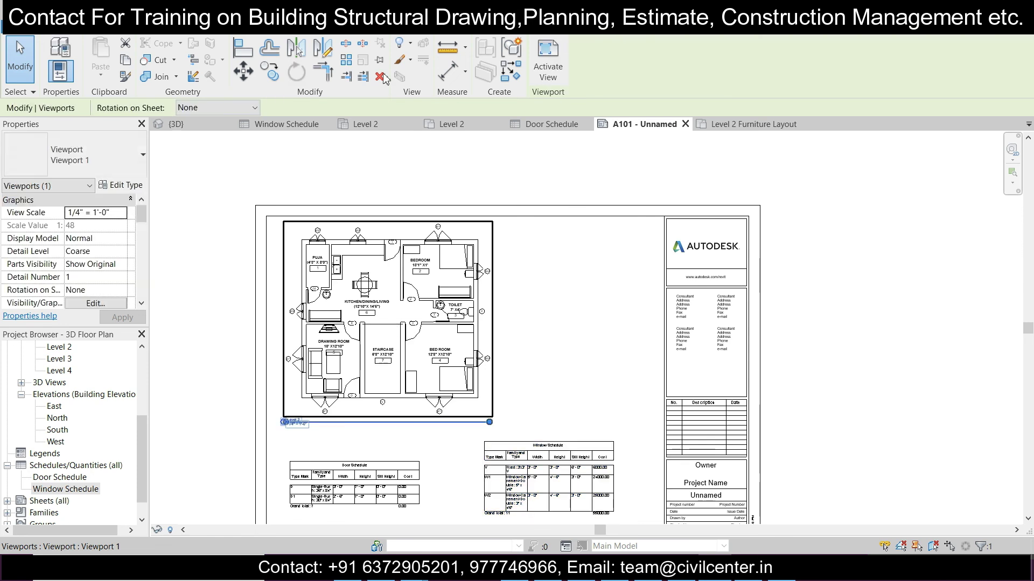
# Step: Move the plan viewport right so it sits centred above the two schedules
pyautogui.click(252, 72)
pyautogui.click(428, 301)
pyautogui.click(491, 307)
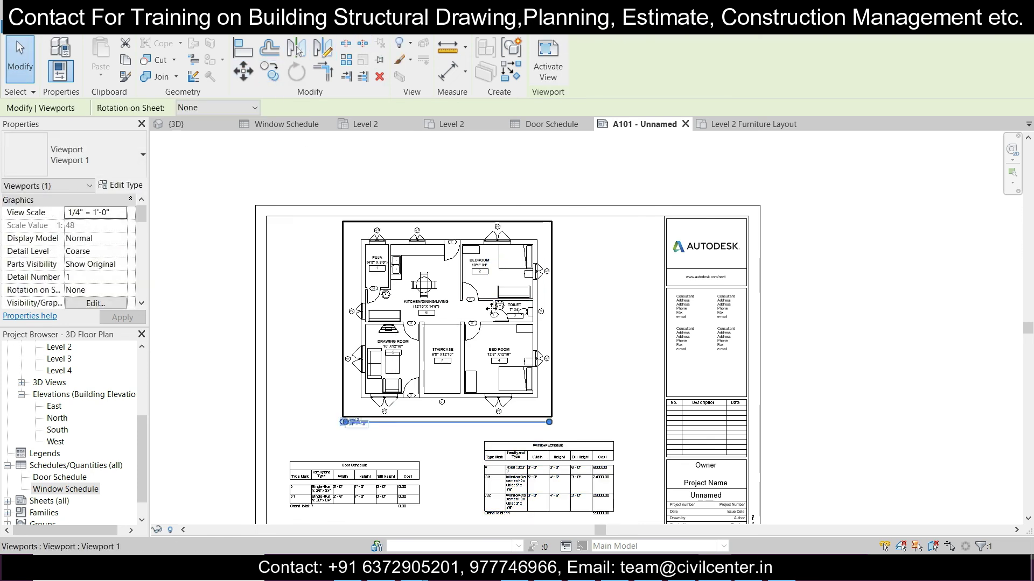
pyautogui.scroll(-3, 491, 307)
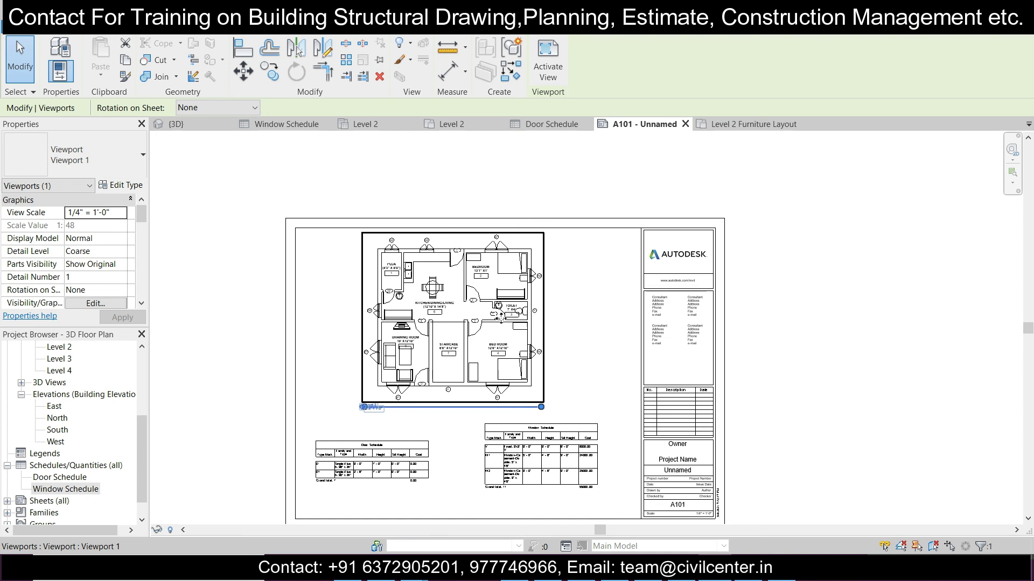